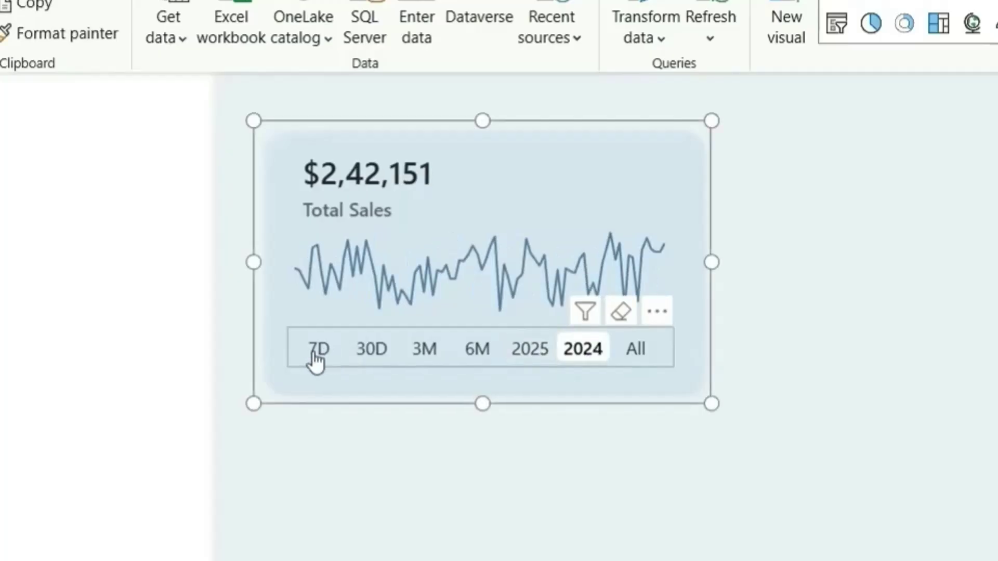
# - Filter the finished Total Sales card to the 30D period and then to 3M
pyautogui.click(378, 360)
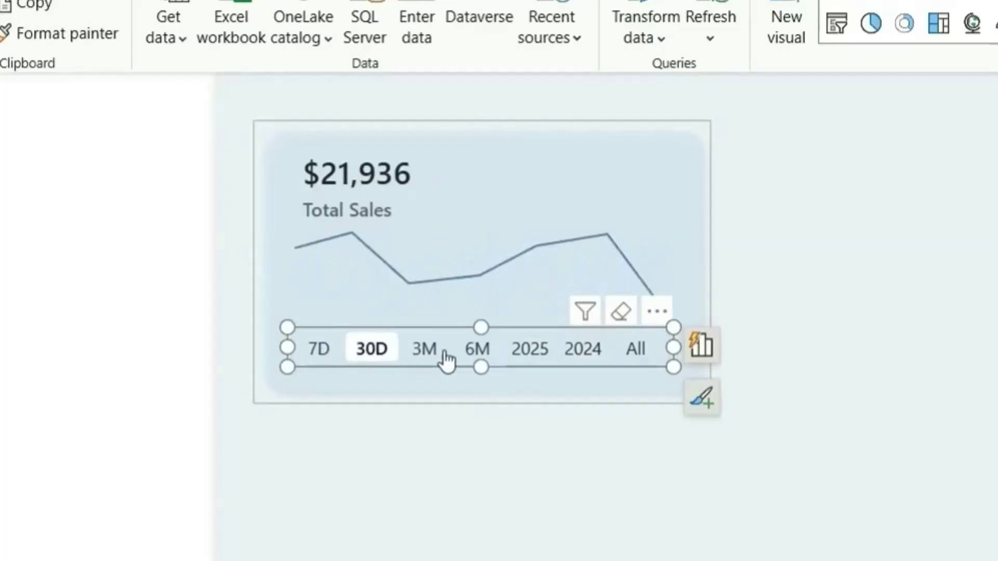
pyautogui.click(424, 358)
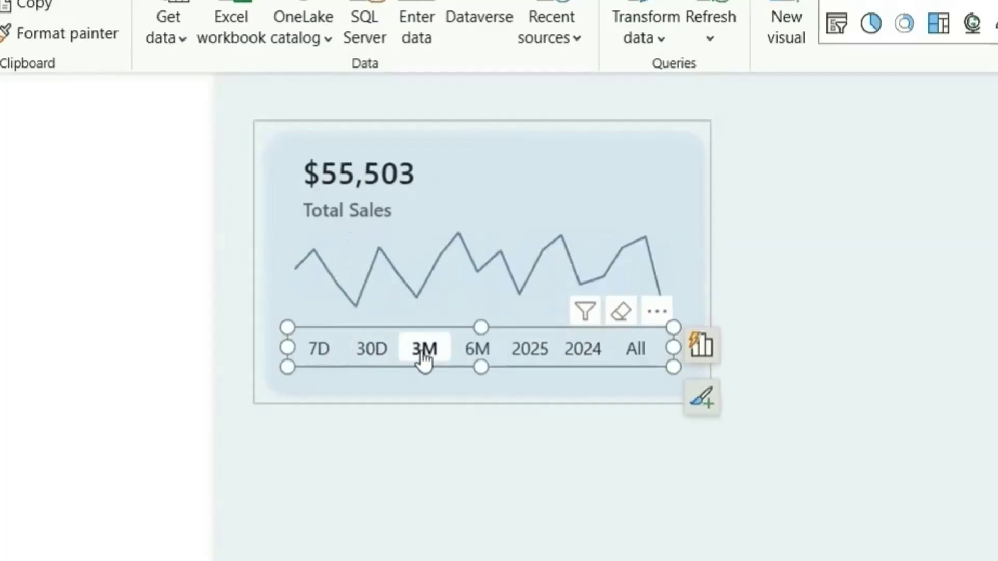
pyautogui.click(848, 228)
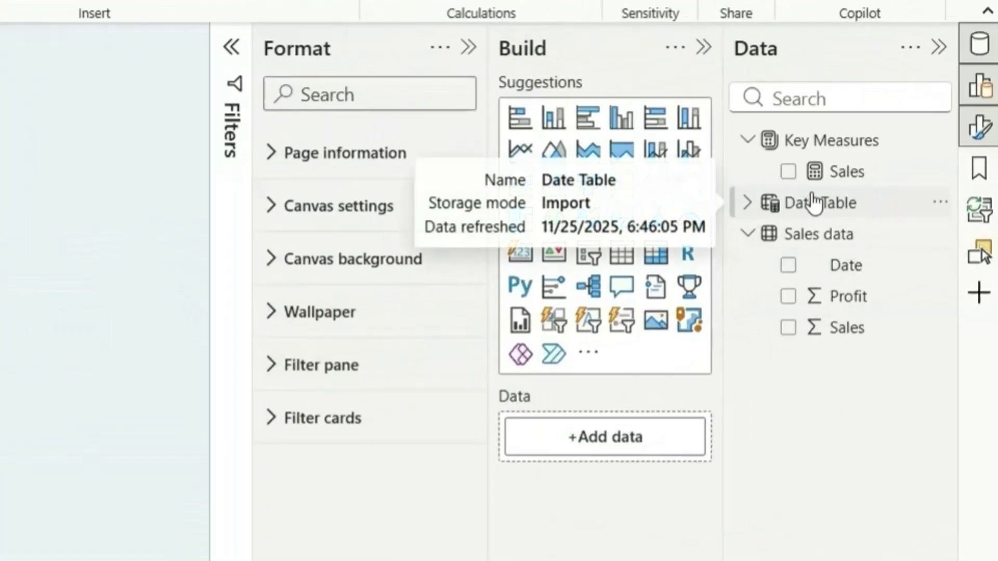
# - Examine the Sales measure's formula and the relationship between Date Table and Sales data, then return to the report page
pyautogui.click(850, 174)
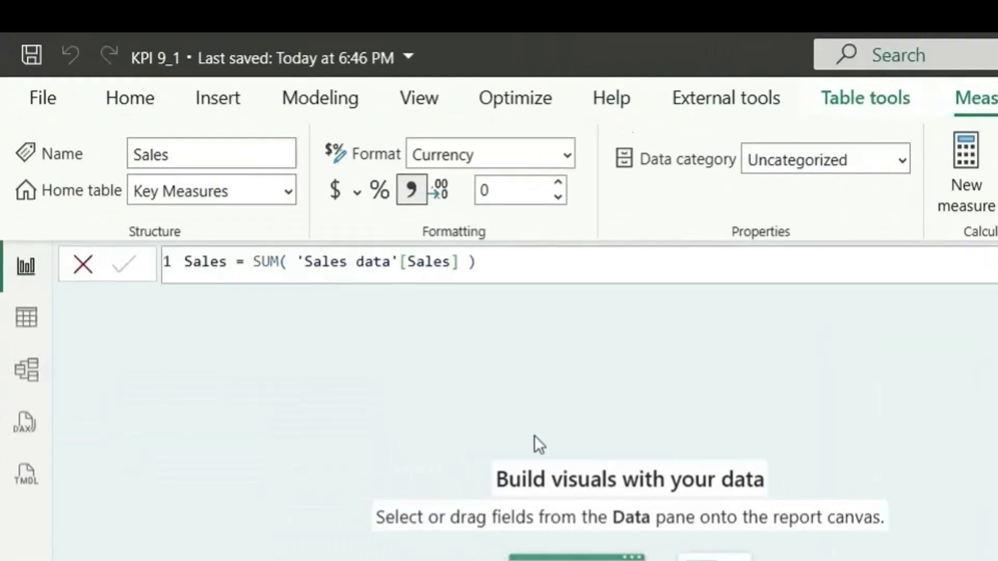
pyautogui.click(76, 413)
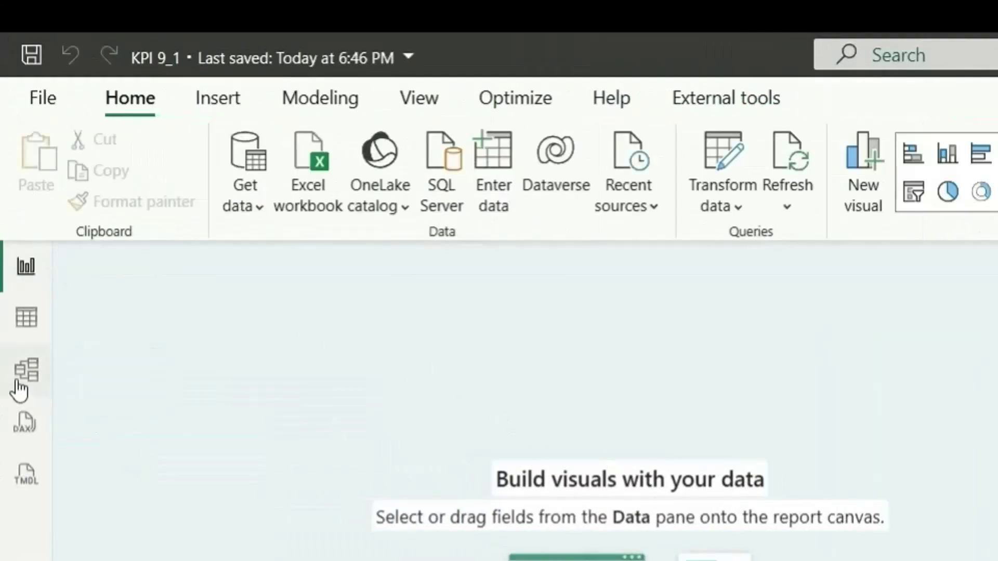
pyautogui.click(25, 370)
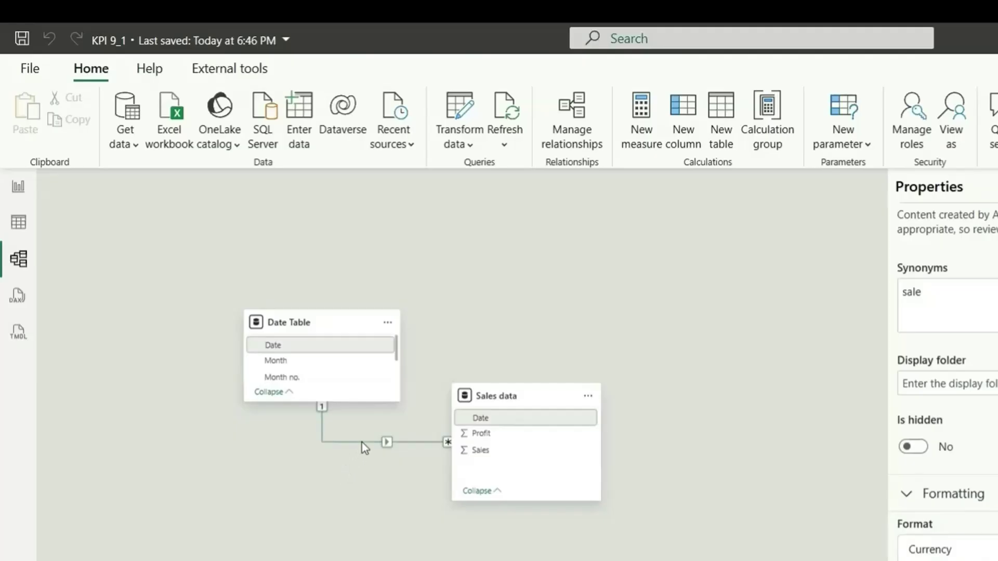
pyautogui.click(16, 186)
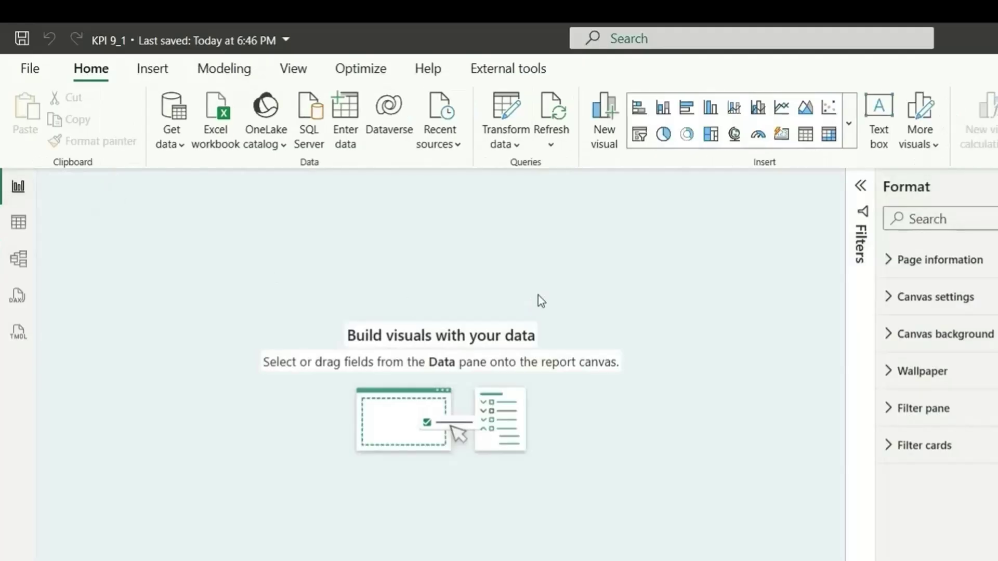
# - Insert a rectangle shape on the report page and resize it into a wide card background
pyautogui.click(152, 69)
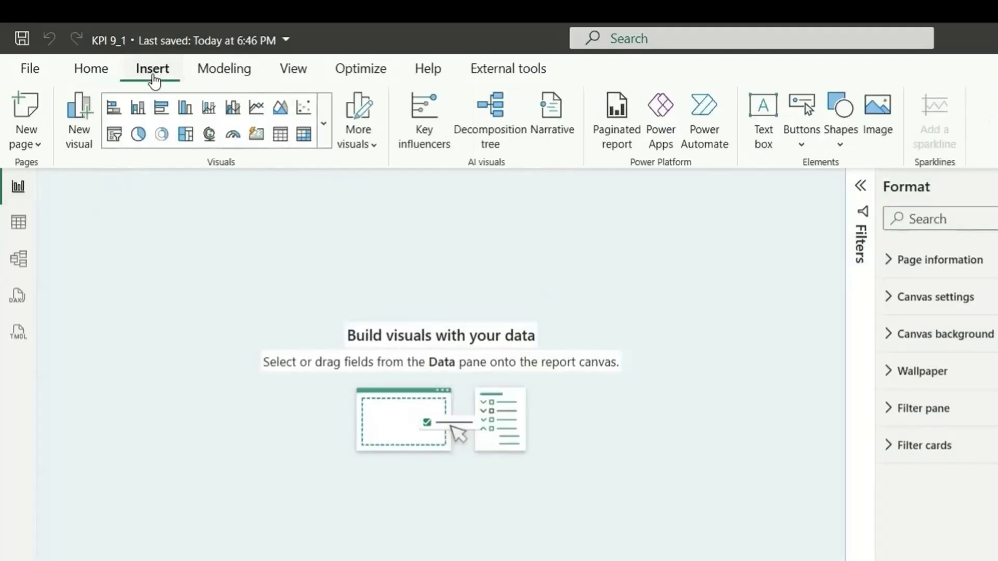
pyautogui.click(842, 146)
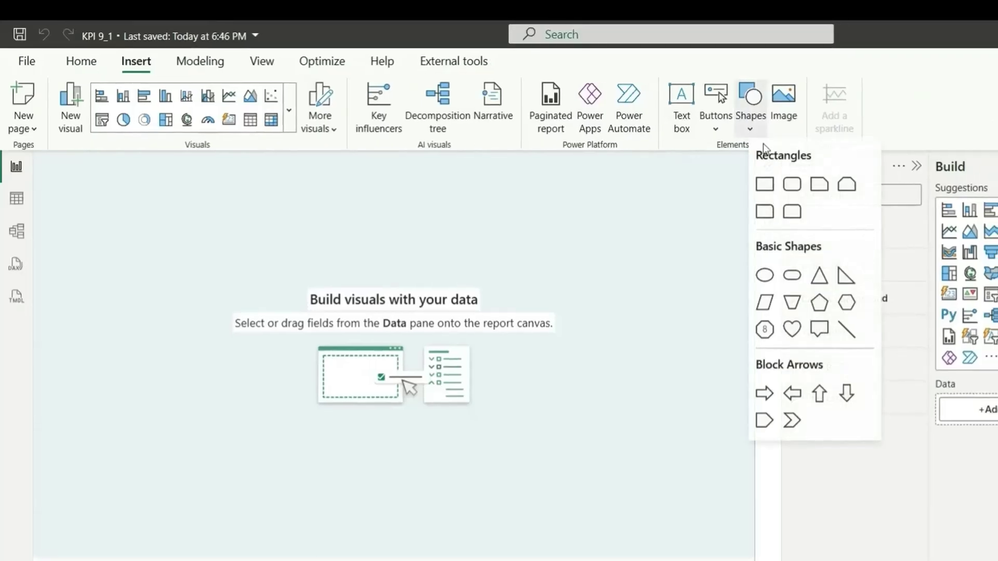
pyautogui.click(765, 185)
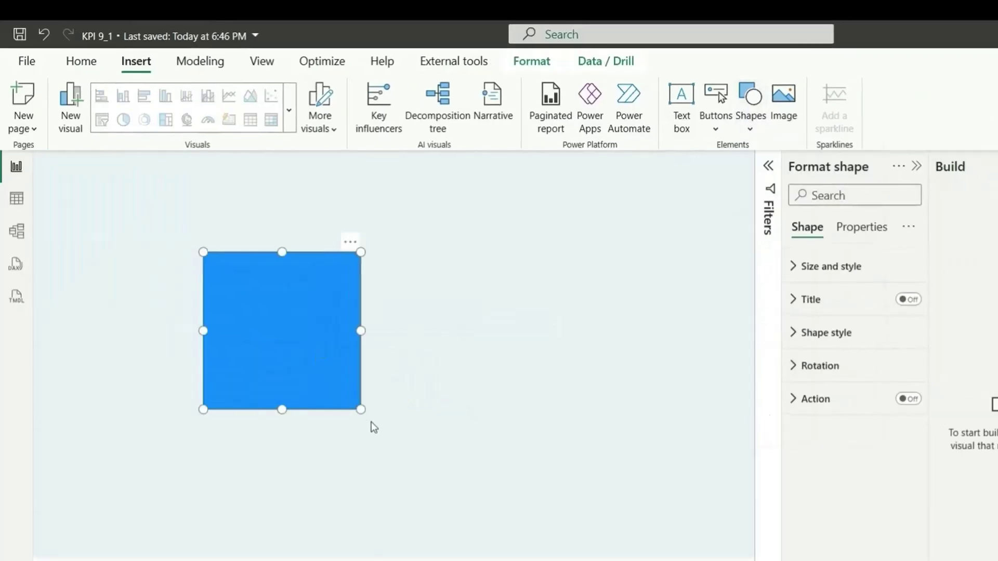
pyautogui.moveTo(360, 409); pyautogui.dragTo(452, 391)
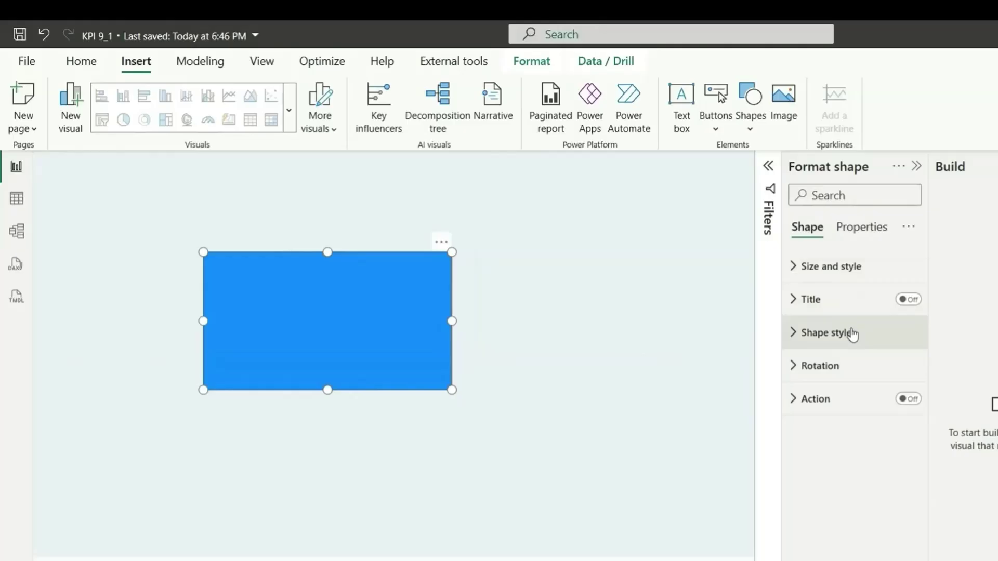
# - Set the rectangle's rounded corners to 20 px
pyautogui.click(852, 334)
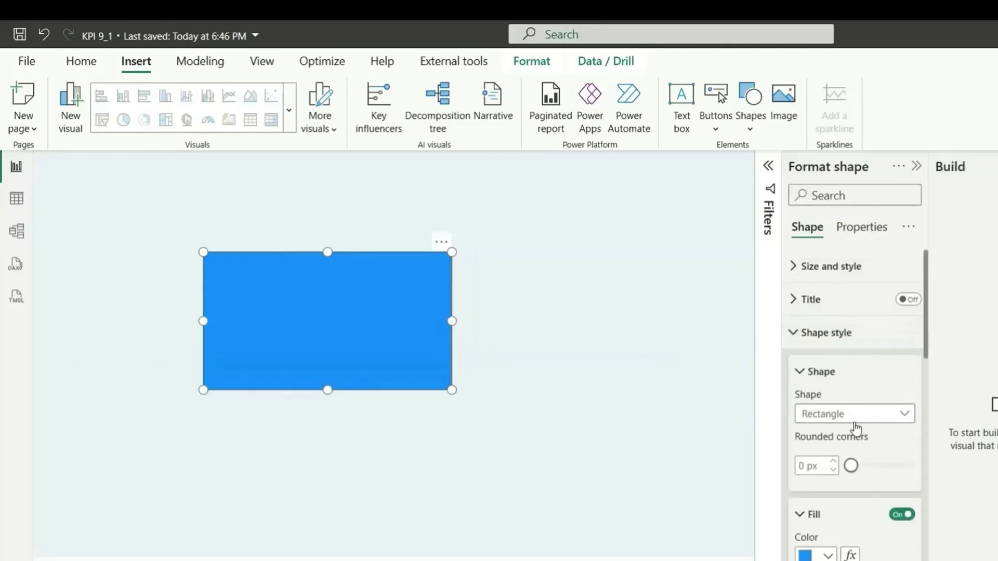
pyautogui.click(801, 467)
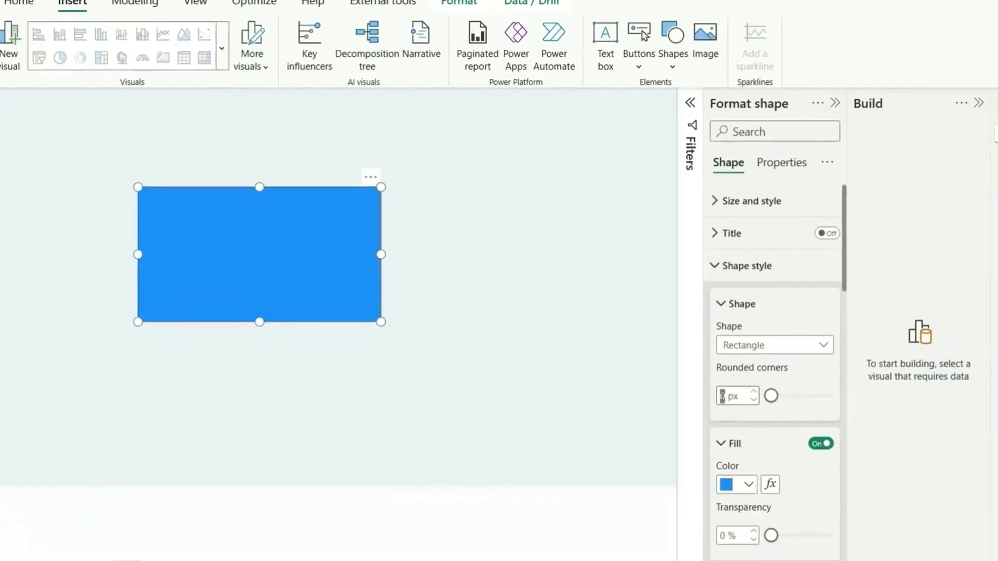
pyautogui.write('20')
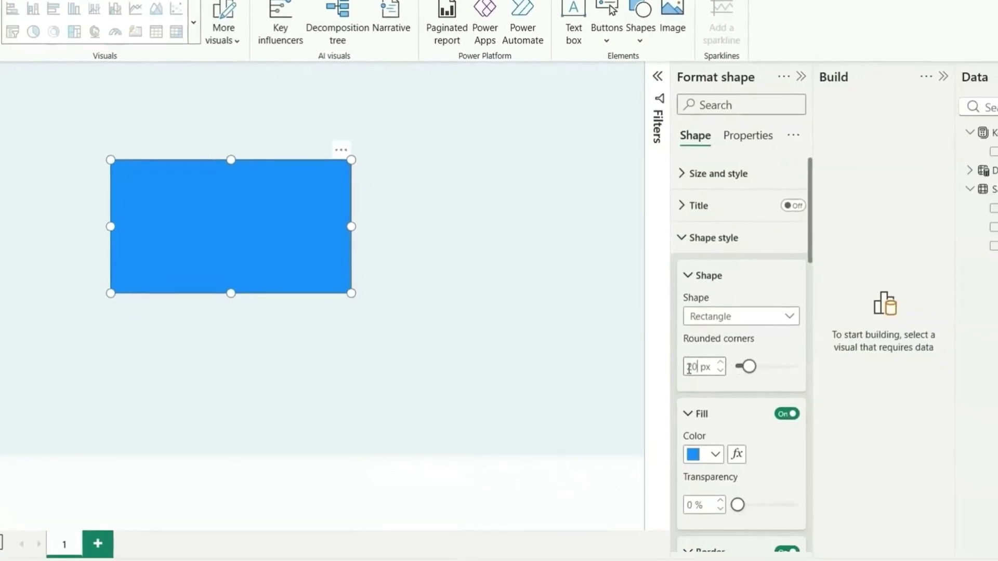
# - Fill the rectangle with Theme color 1, 60% lighter, at 80% transparency
pyautogui.click(714, 455)
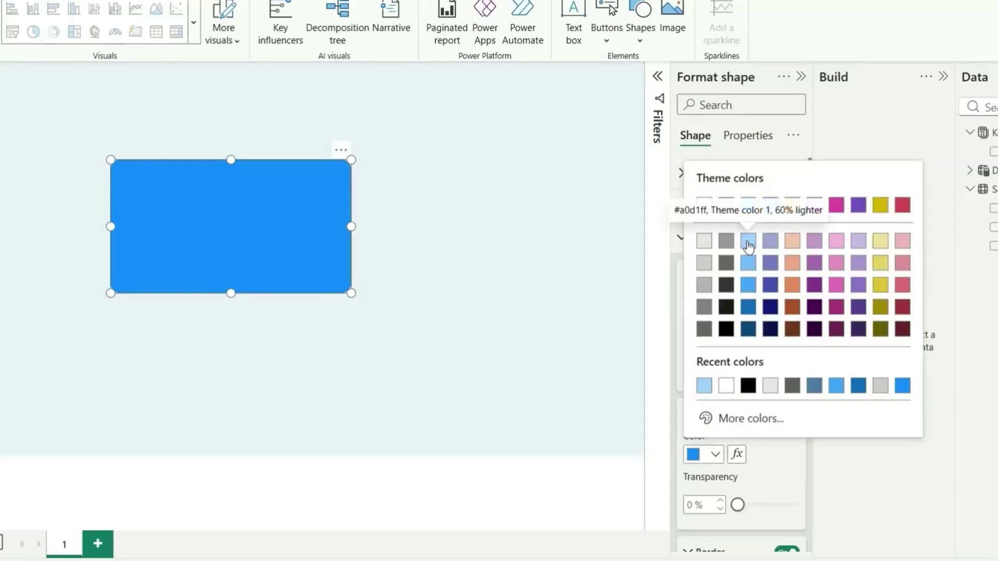
pyautogui.click(748, 241)
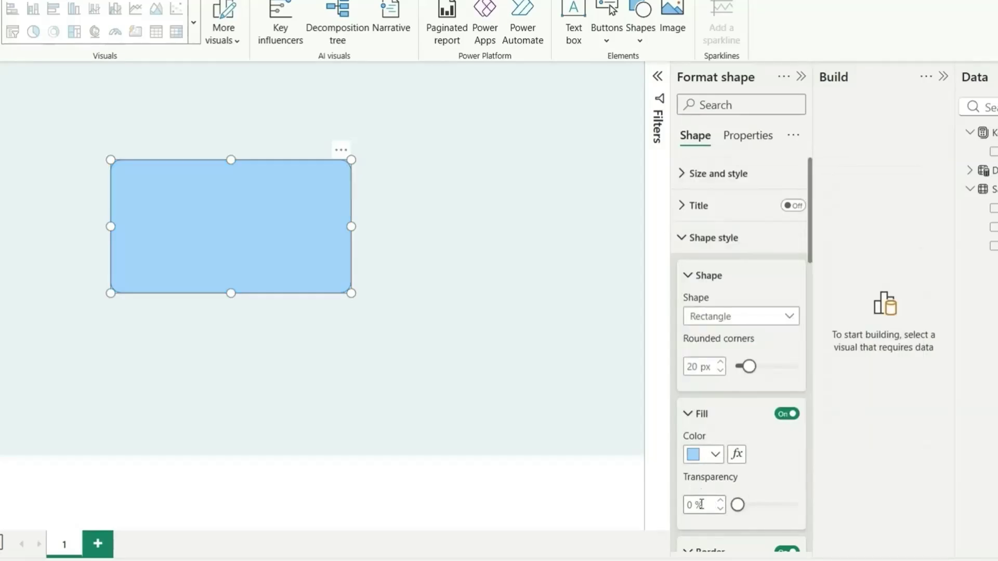
pyautogui.write('80')
pyautogui.press('Return')
# - Turn off the rectangle's border and turn on its shadow
pyautogui.scroll(-3, 758, 450)
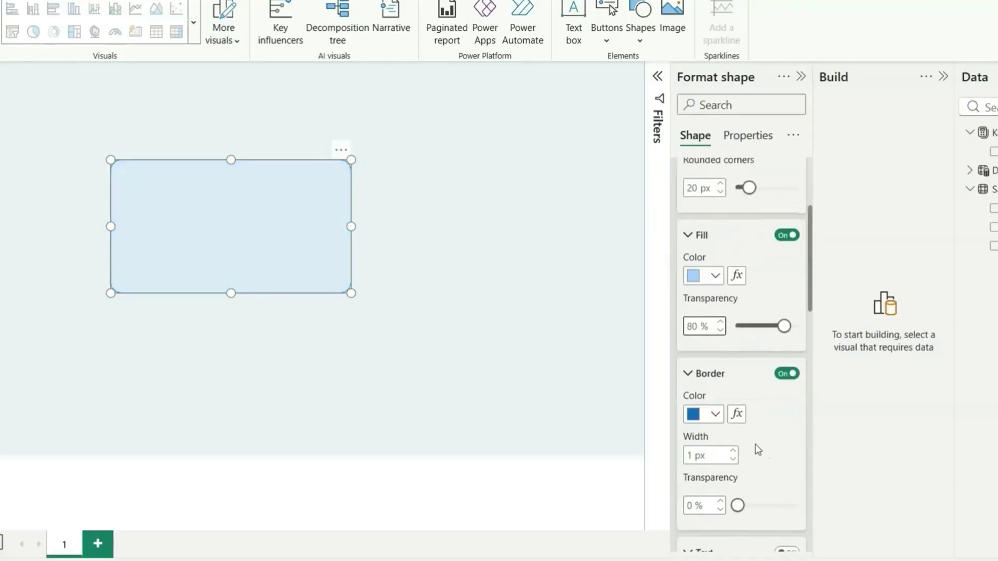
pyautogui.click(784, 382)
pyautogui.scroll(-8, 784, 463)
pyautogui.scroll(-5, 779, 442)
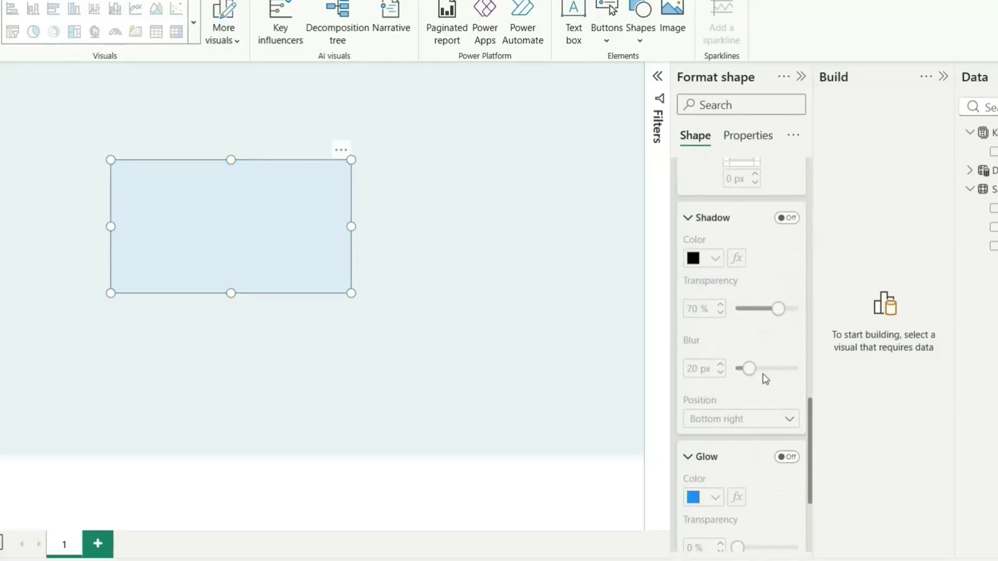
pyautogui.click(786, 217)
pyautogui.click(436, 238)
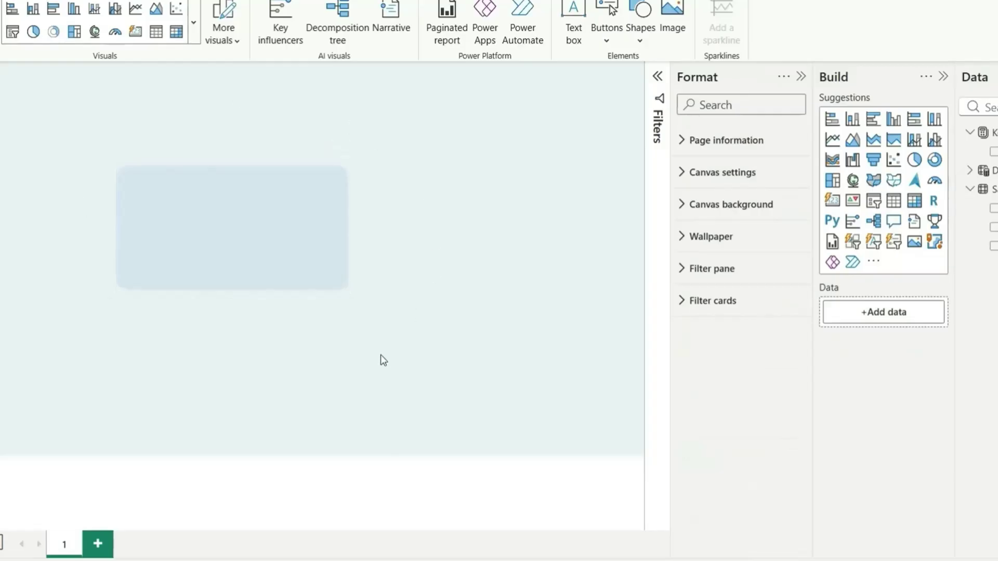
# - Add a card visual beside the rectangle and show the Sales measure from Key Measures in it
pyautogui.click(833, 211)
pyautogui.moveTo(403, 261); pyautogui.dragTo(505, 205)
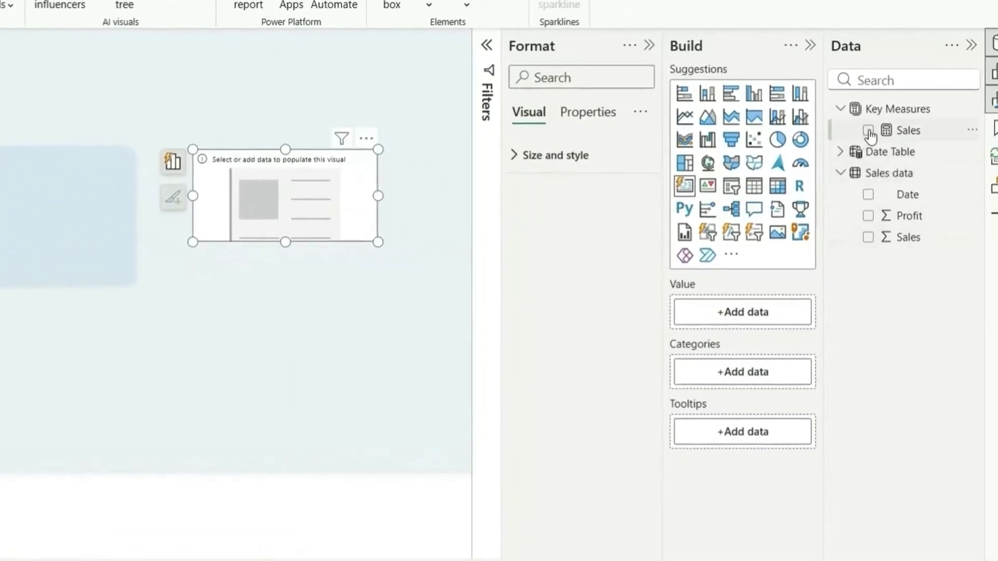
pyautogui.click(868, 130)
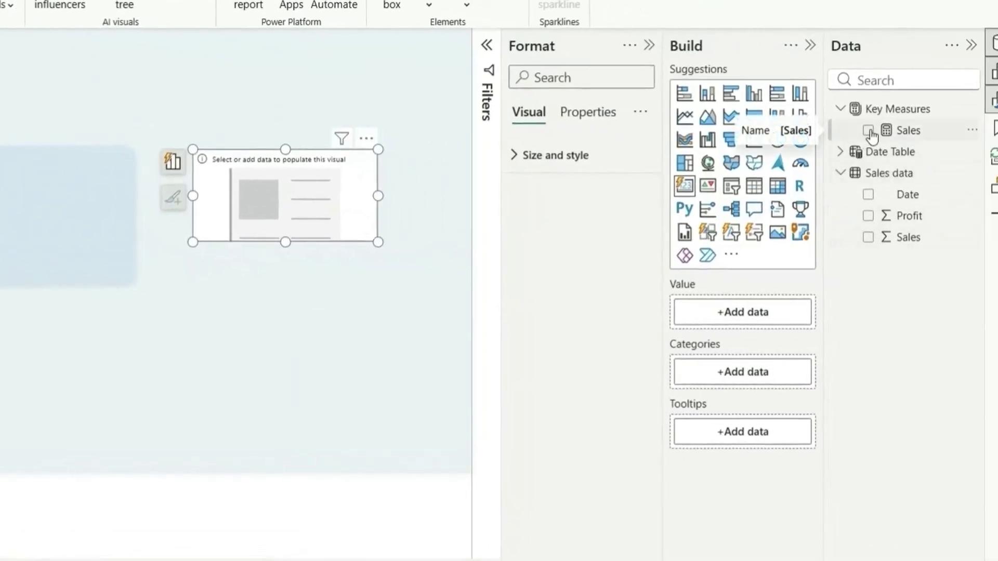
pyautogui.click(573, 171)
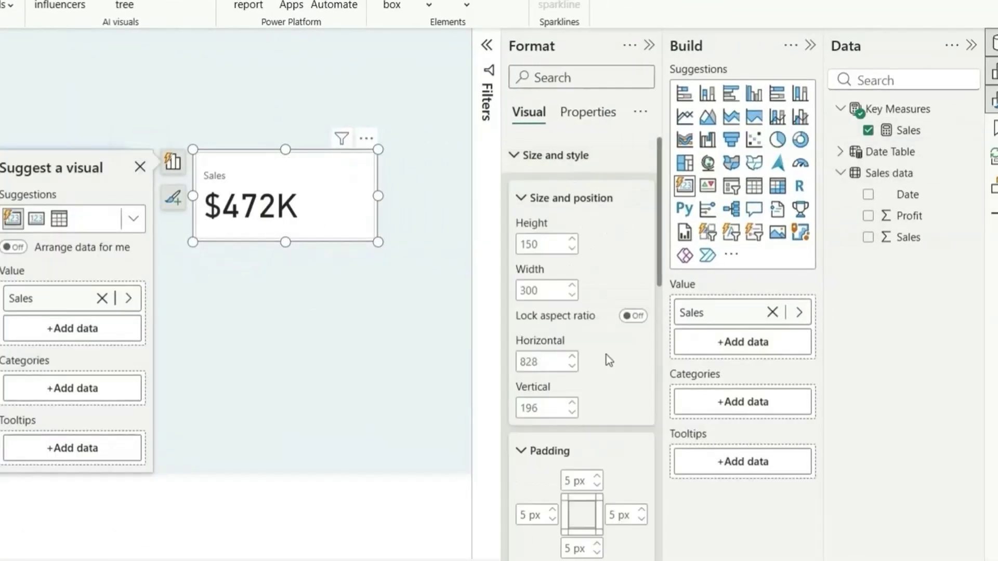
pyautogui.scroll(-6, 608, 364)
pyautogui.scroll(6, 584, 225)
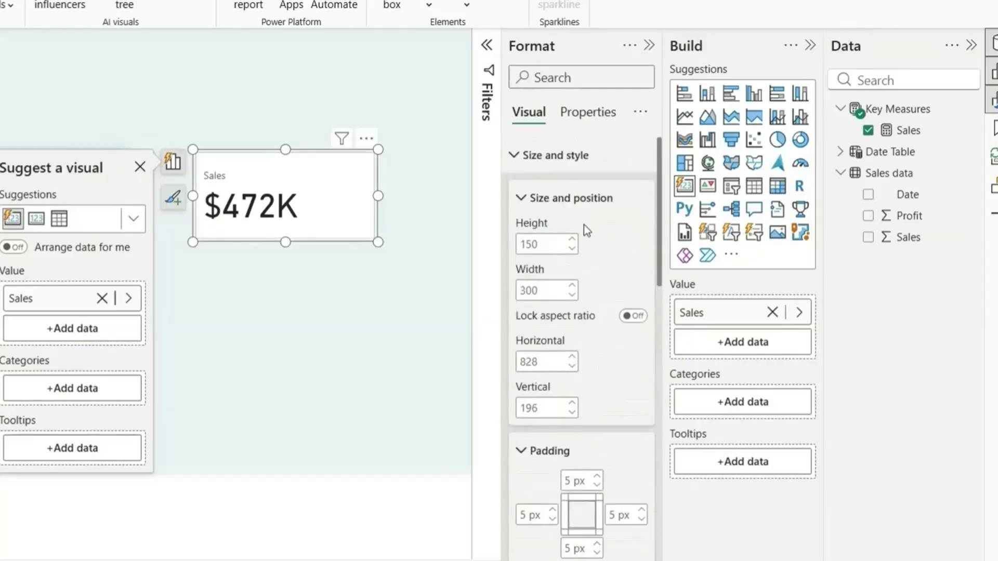
pyautogui.click(551, 165)
# - Format the card's callout value in Segoe UI Semibold at size 22
pyautogui.click(540, 373)
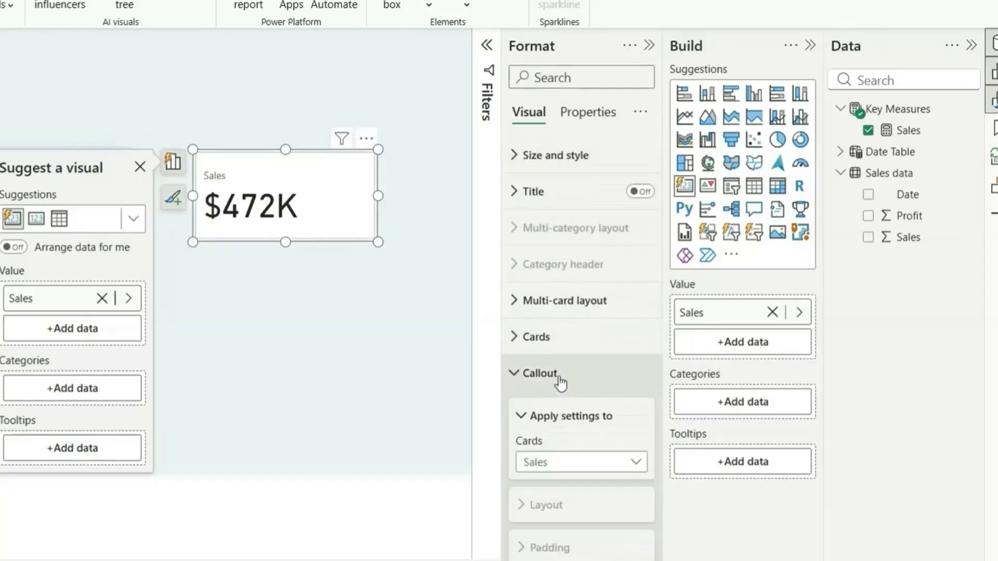
pyautogui.scroll(-4, 561, 383)
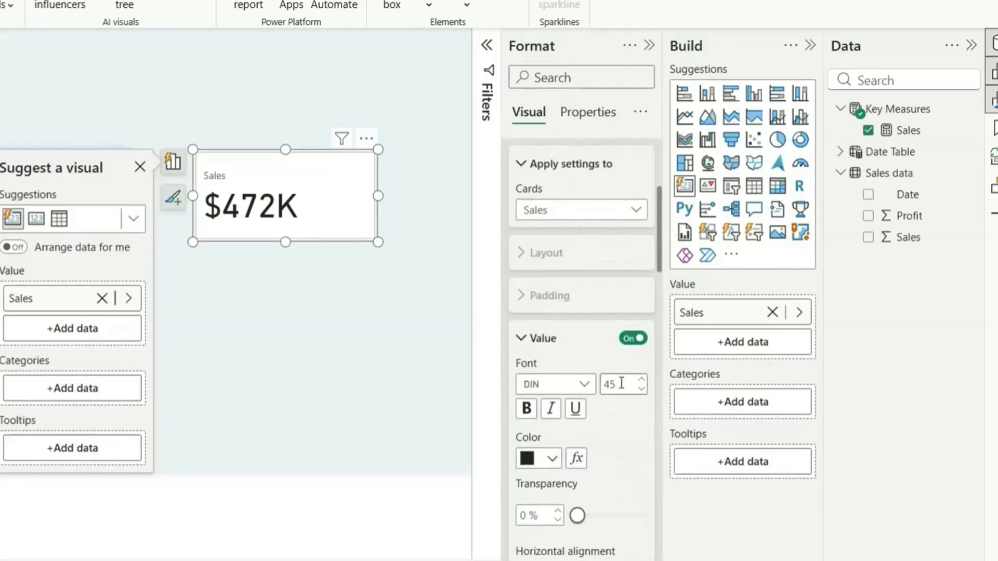
pyautogui.click(579, 385)
pyautogui.scroll(-5, 551, 291)
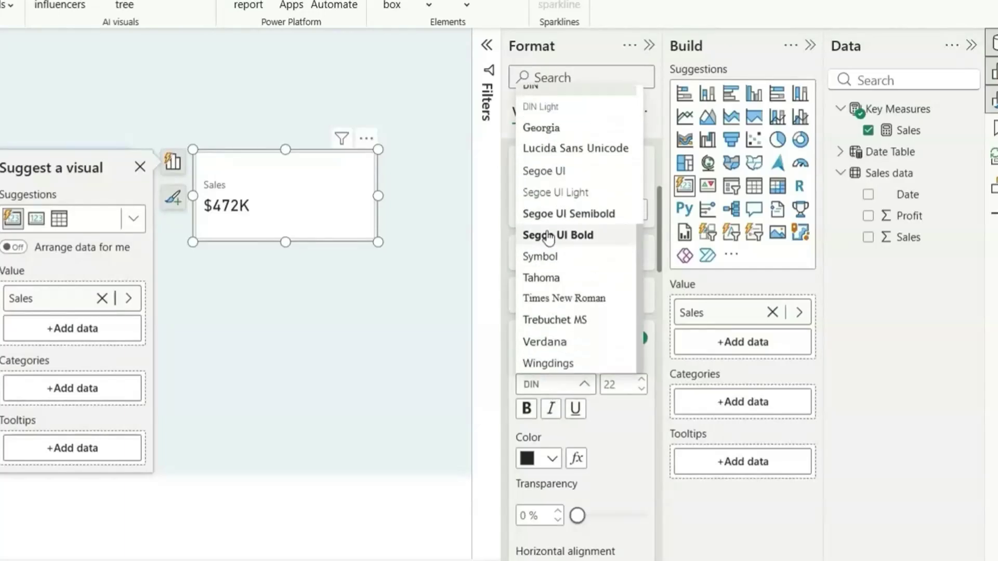
pyautogui.click(573, 215)
# - Set the callout value's display units to None
pyautogui.scroll(-4, 628, 460)
pyautogui.scroll(-1, 628, 459)
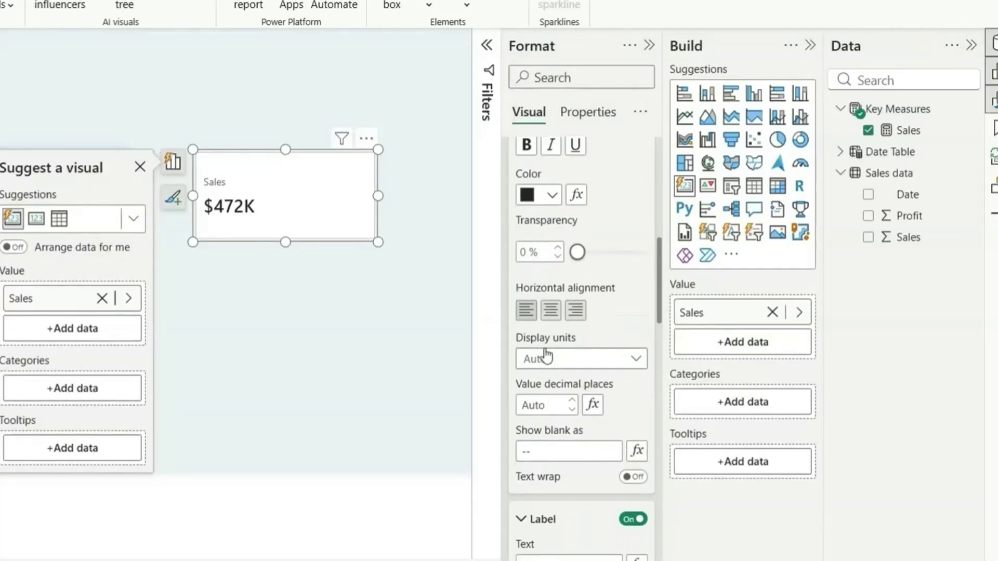
pyautogui.click(571, 360)
pyautogui.click(577, 379)
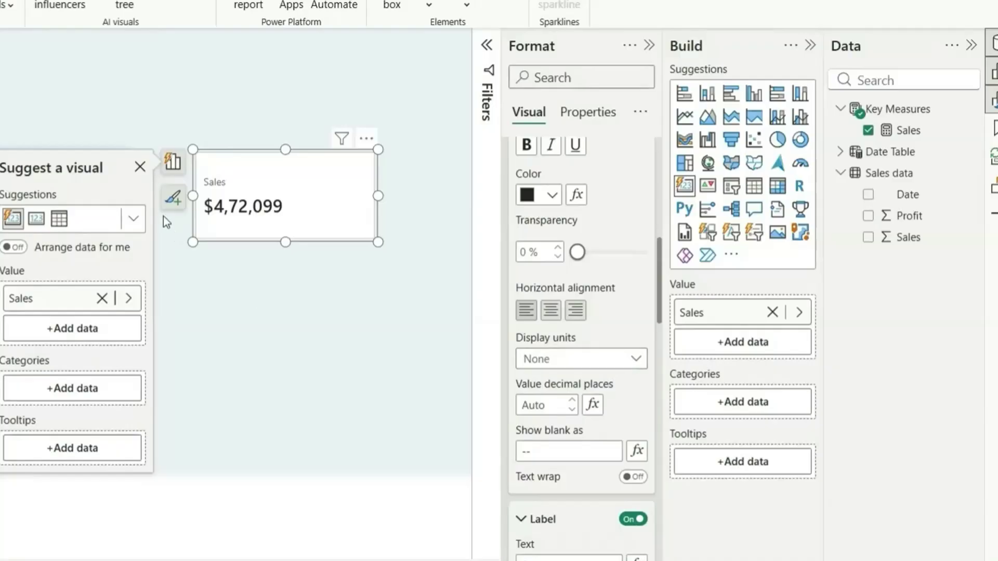
# - Change the card's label text to "Total Sales"
pyautogui.scroll(-6, 613, 293)
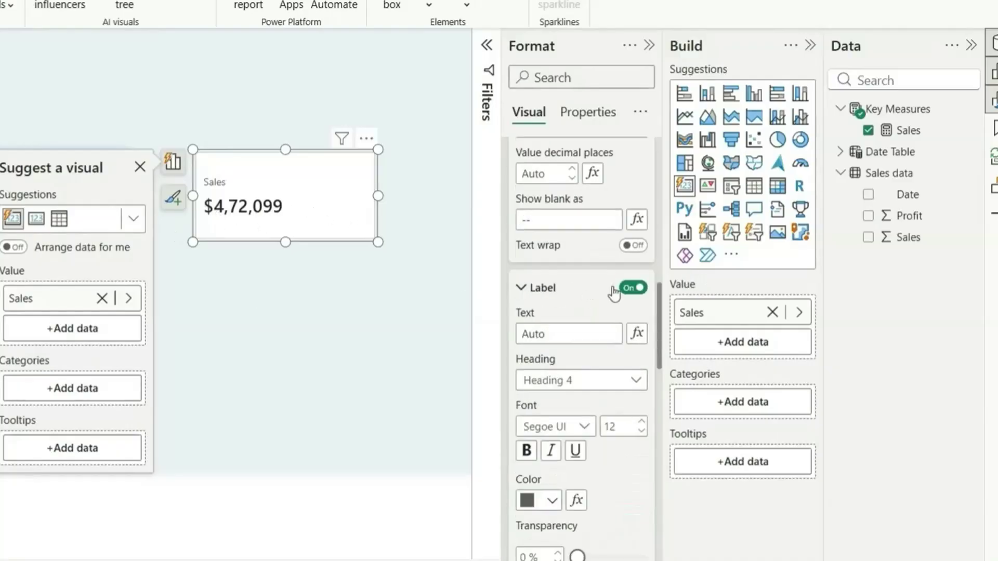
pyautogui.scroll(-1, 564, 328)
pyautogui.click(548, 267)
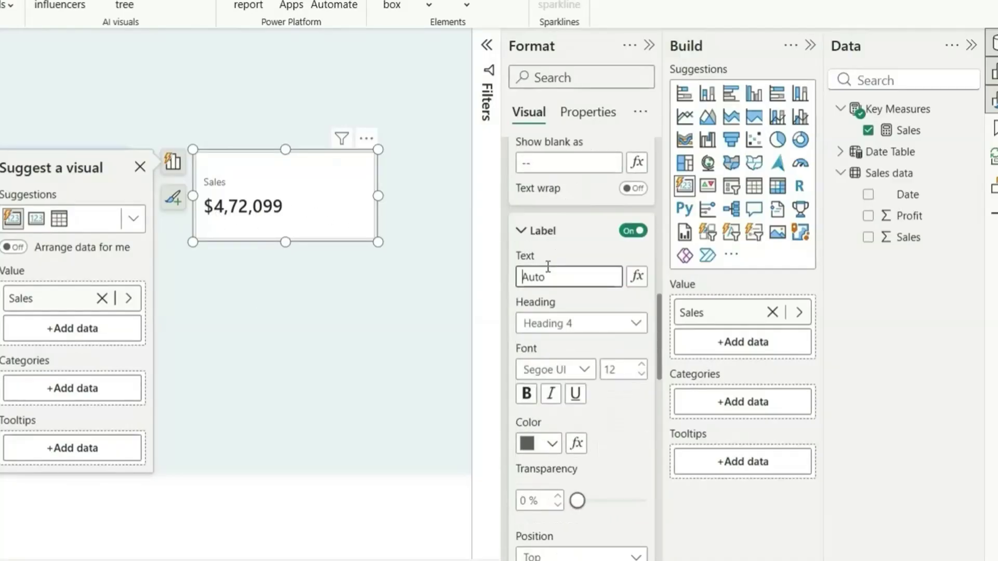
pyautogui.write('Total Sales')
# - Position the card's label at the Bottom with a 4 px gap to the value
pyautogui.scroll(-6, 572, 292)
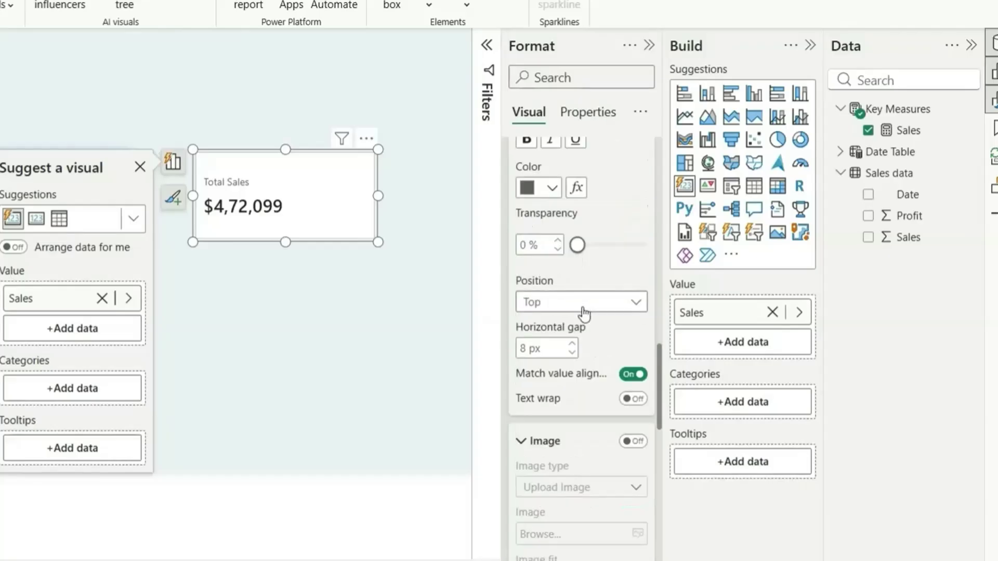
pyautogui.click(584, 312)
pyautogui.click(579, 330)
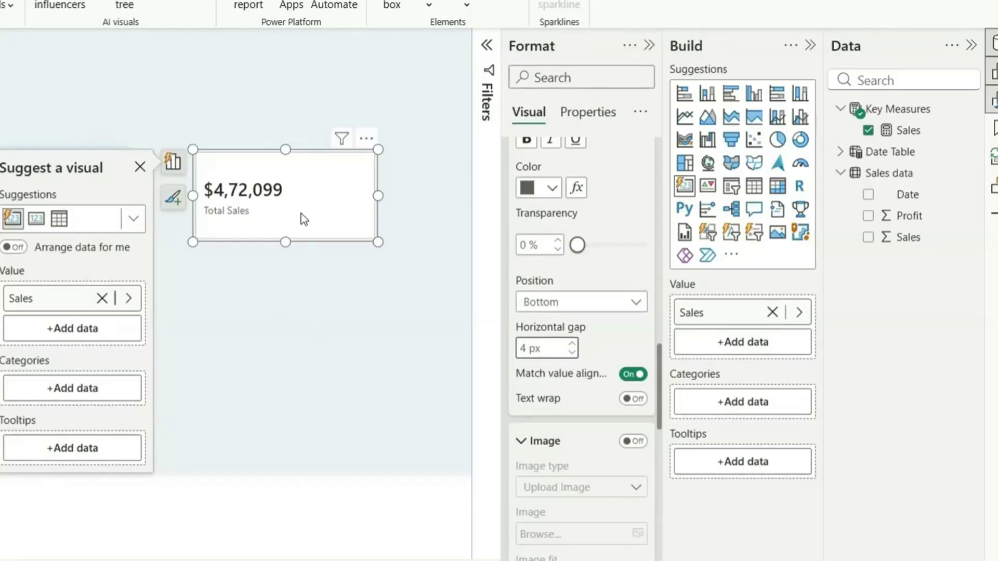
# - Change the label's font to a heavier Segoe UI variant and deselect the card
pyautogui.scroll(3, 571, 366)
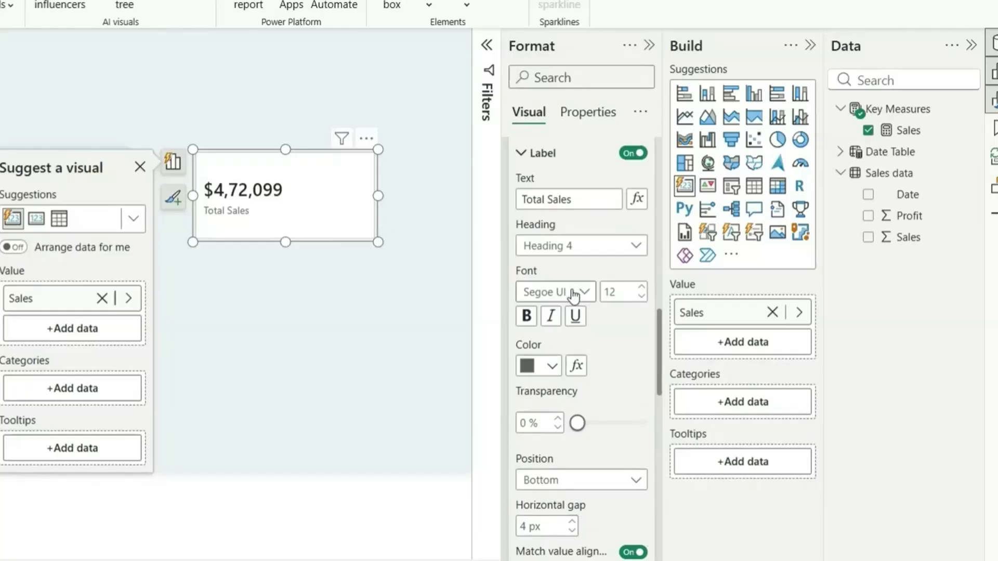
pyautogui.click(575, 293)
pyautogui.click(593, 493)
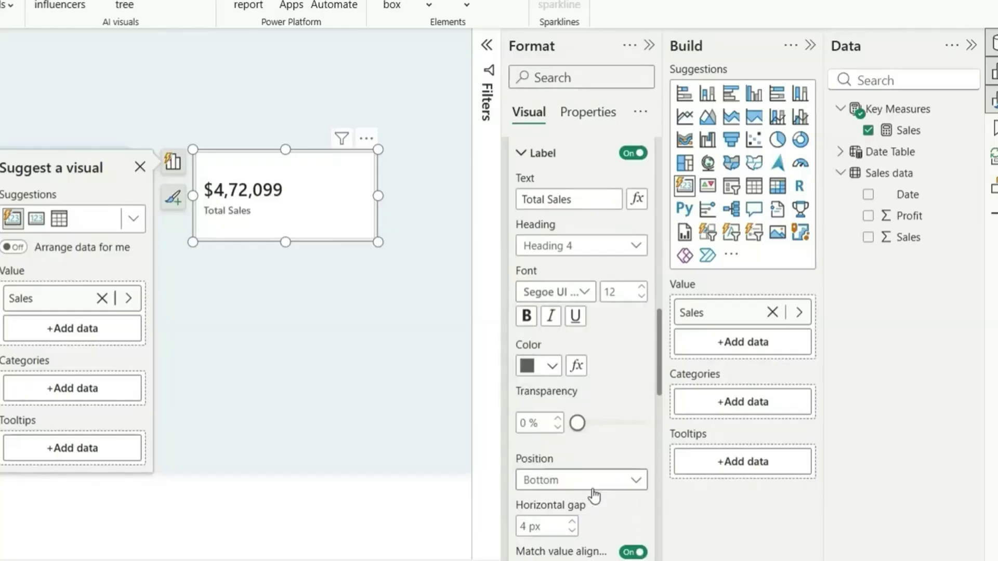
pyautogui.click(357, 300)
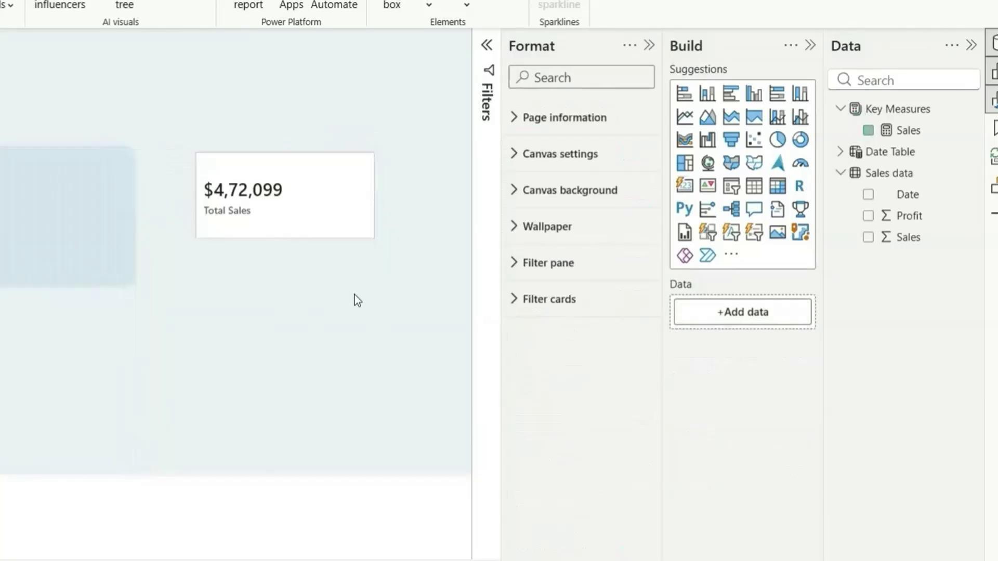
# - Turn off the border, divider and background of the Total Sales card
pyautogui.click(312, 168)
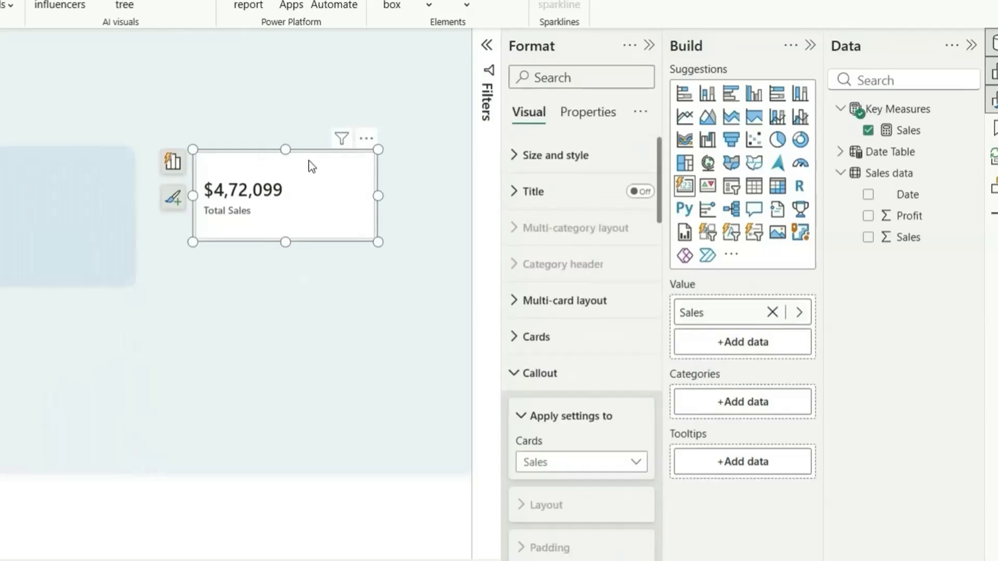
pyautogui.click(561, 370)
pyautogui.click(579, 343)
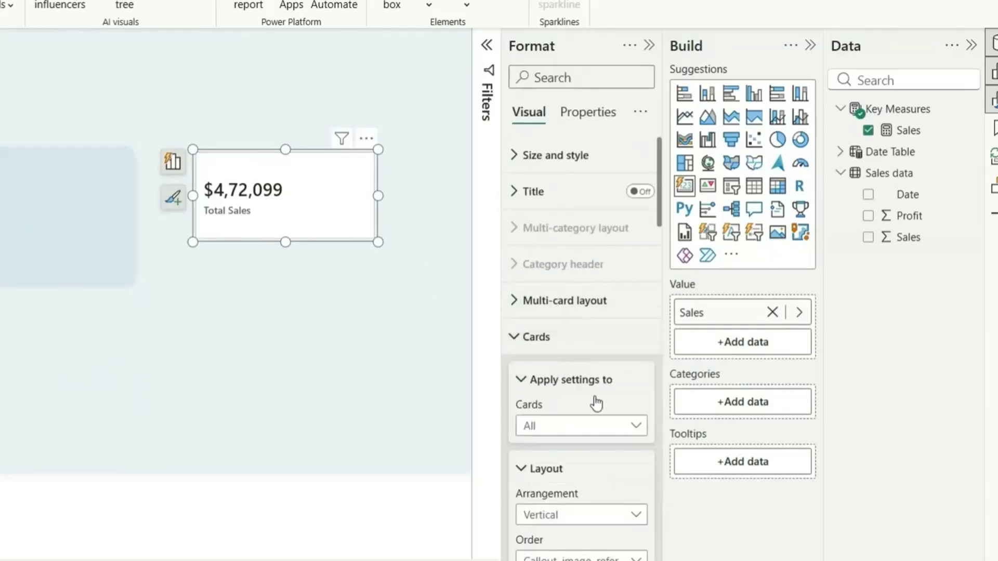
pyautogui.scroll(-5, 595, 406)
pyautogui.scroll(-6, 596, 411)
pyautogui.click(633, 306)
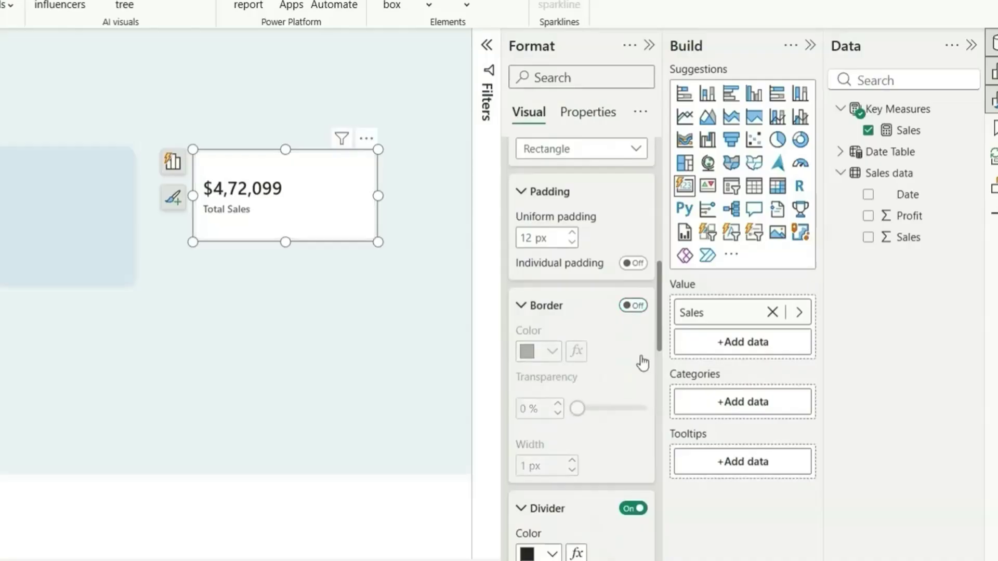
pyautogui.click(633, 508)
pyautogui.scroll(-8, 606, 541)
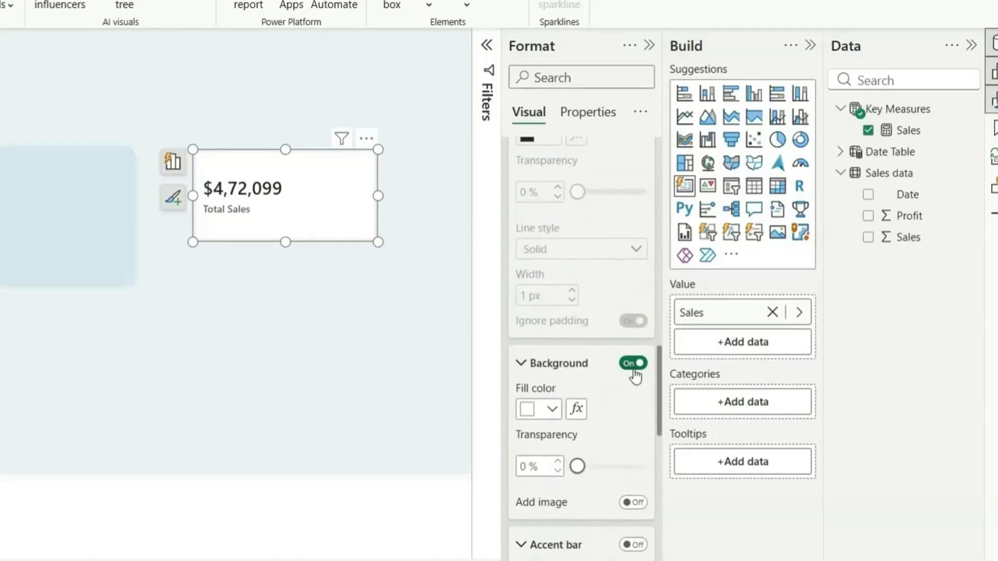
pyautogui.click(634, 364)
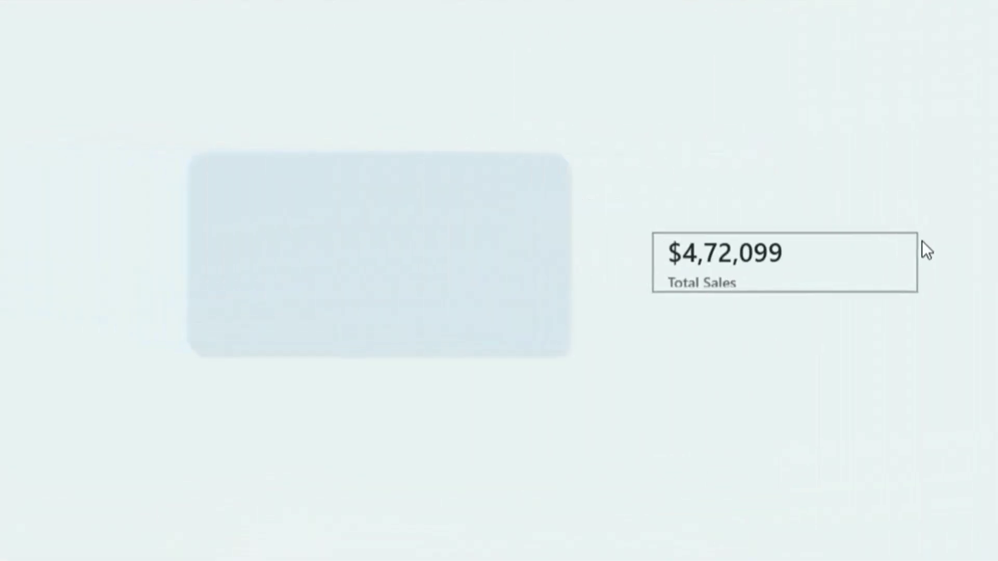
# - Shrink the Total Sales card and place it in the upper-left corner of the rounded background shape
pyautogui.moveTo(921, 241); pyautogui.dragTo(872, 225)
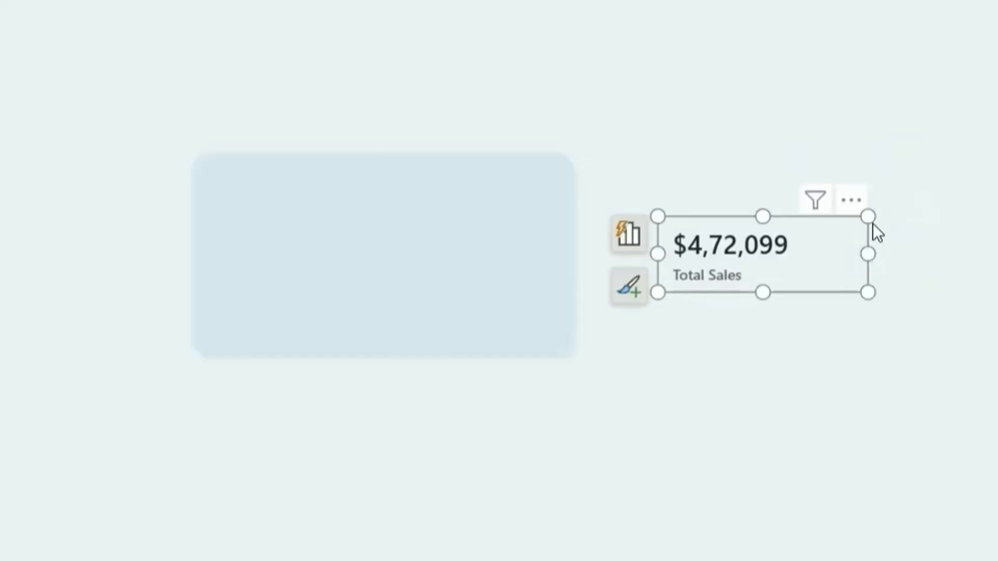
pyautogui.moveTo(826, 259); pyautogui.dragTo(372, 205)
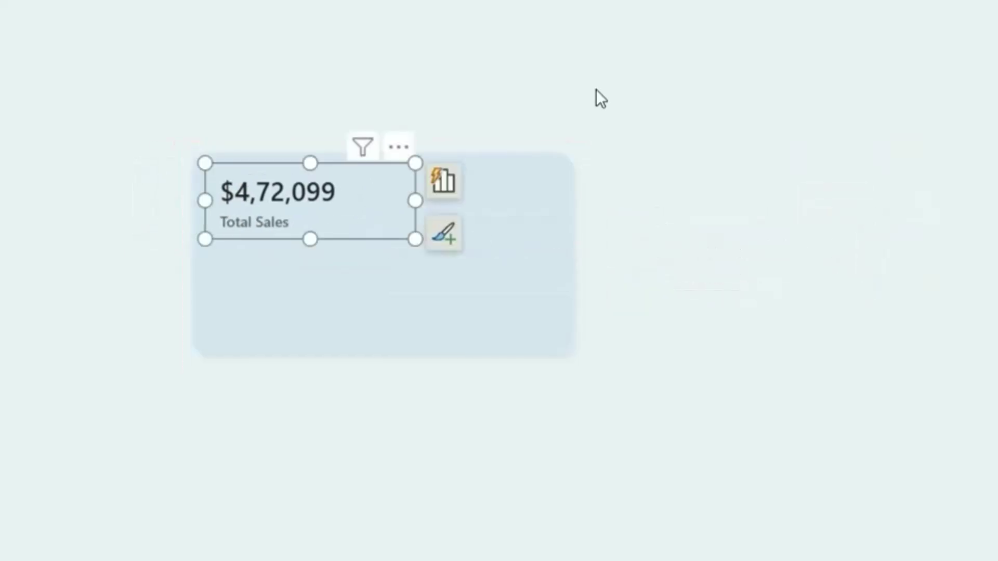
pyautogui.click(602, 98)
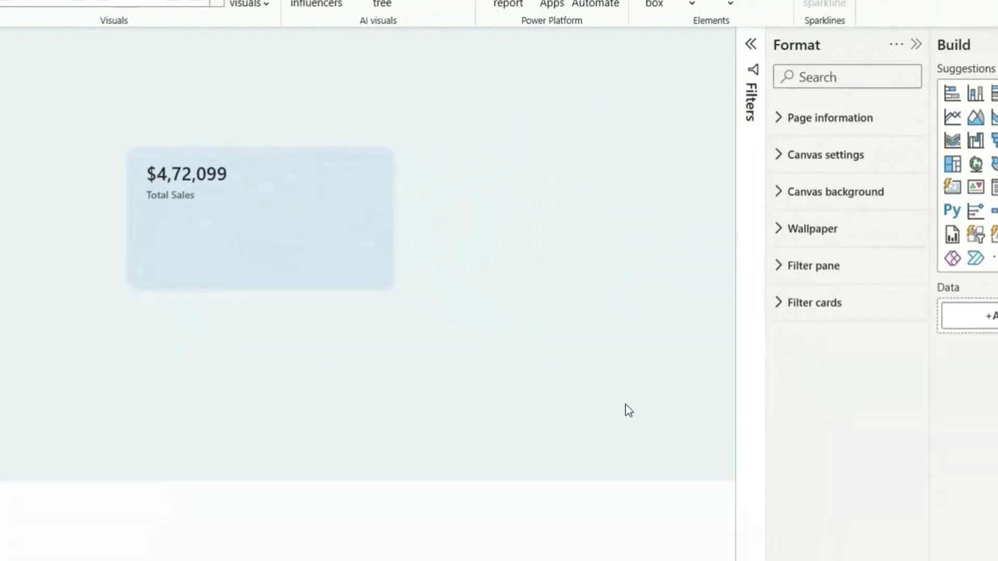
# - Insert a line chart beside the rounded shape and plot the Sales measure by Date from the Date Table
pyautogui.click(858, 119)
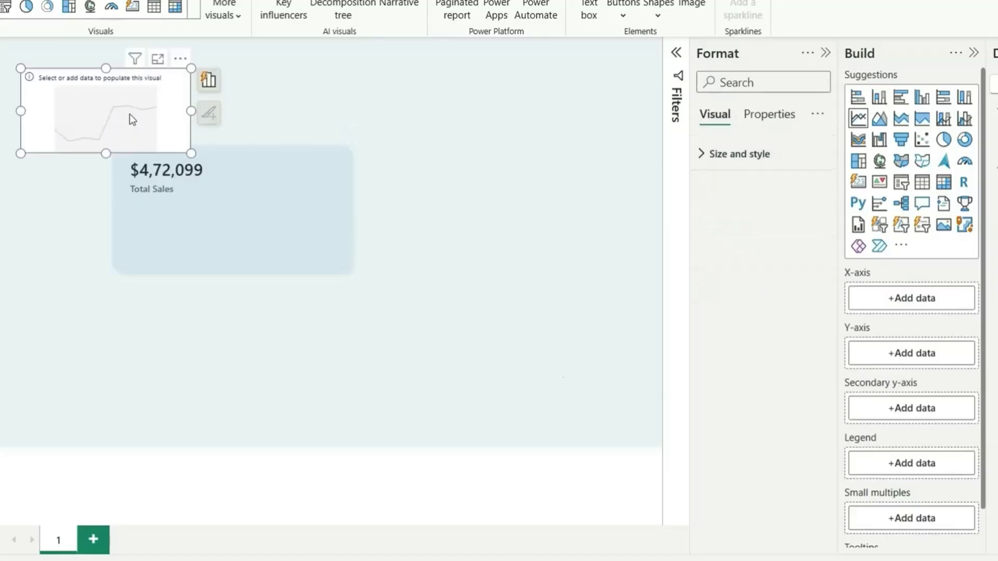
pyautogui.moveTo(129, 118); pyautogui.dragTo(492, 238)
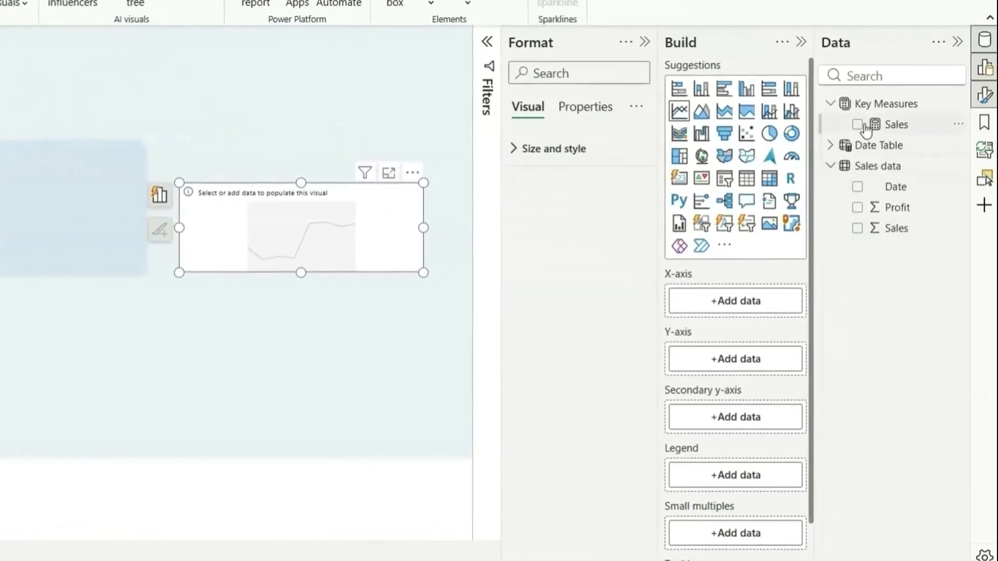
pyautogui.click(856, 125)
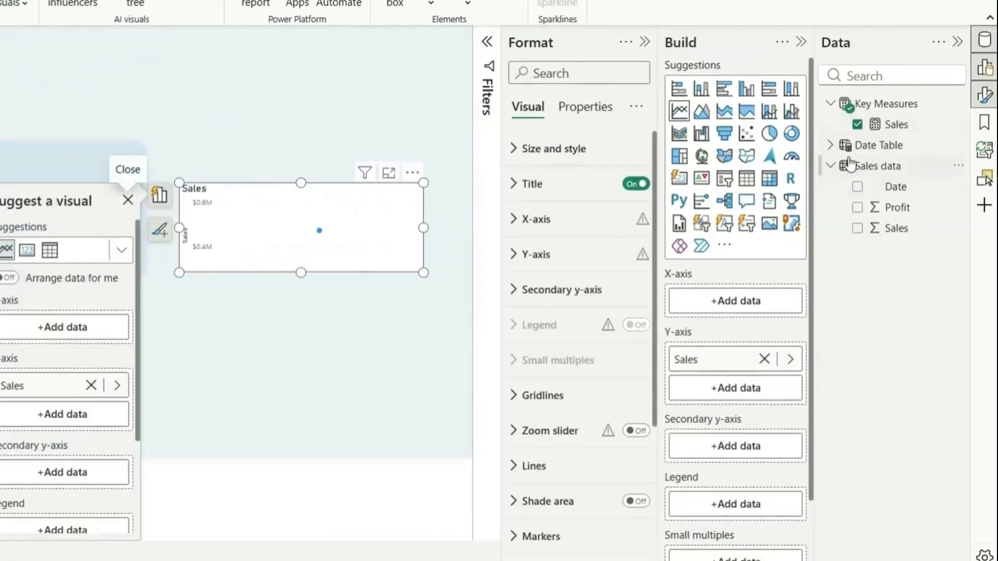
pyautogui.click(830, 146)
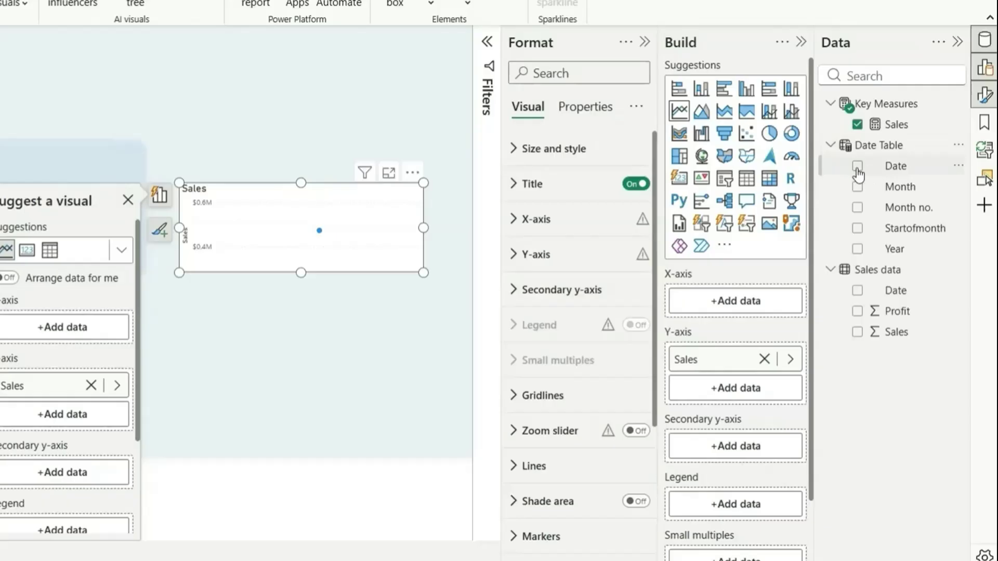
pyautogui.click(857, 165)
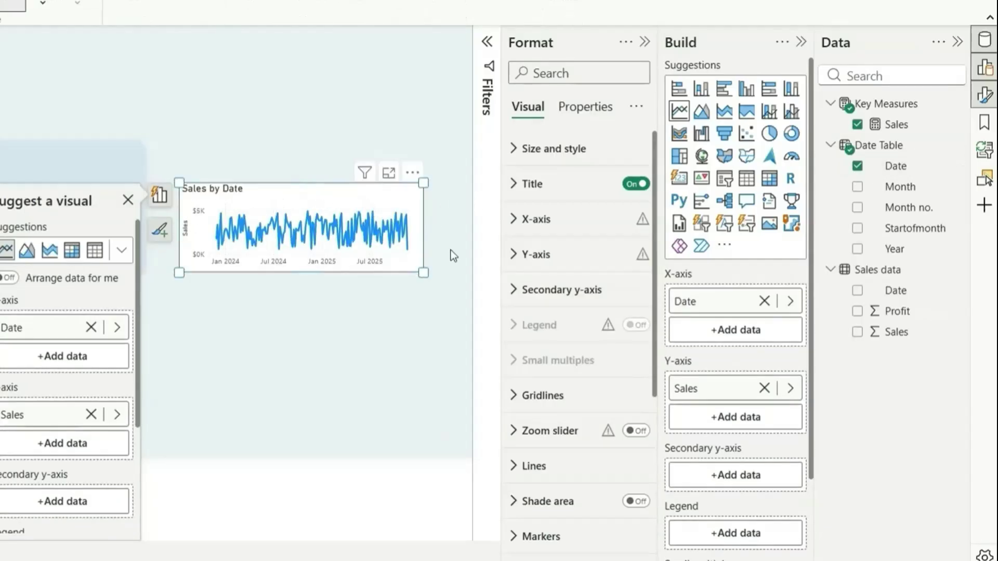
# - Turn off the line chart's background and title
pyautogui.click(571, 148)
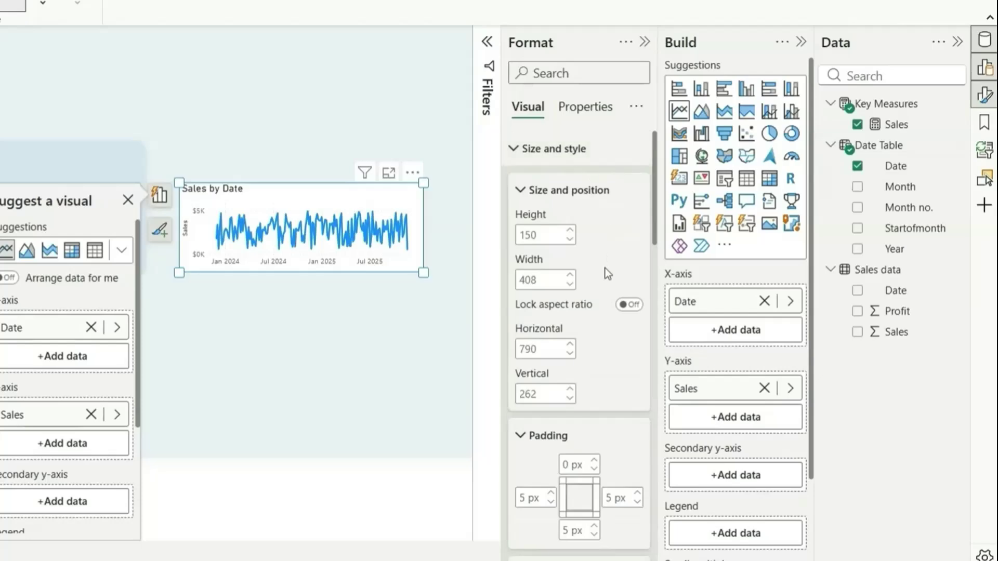
pyautogui.scroll(-10, 604, 269)
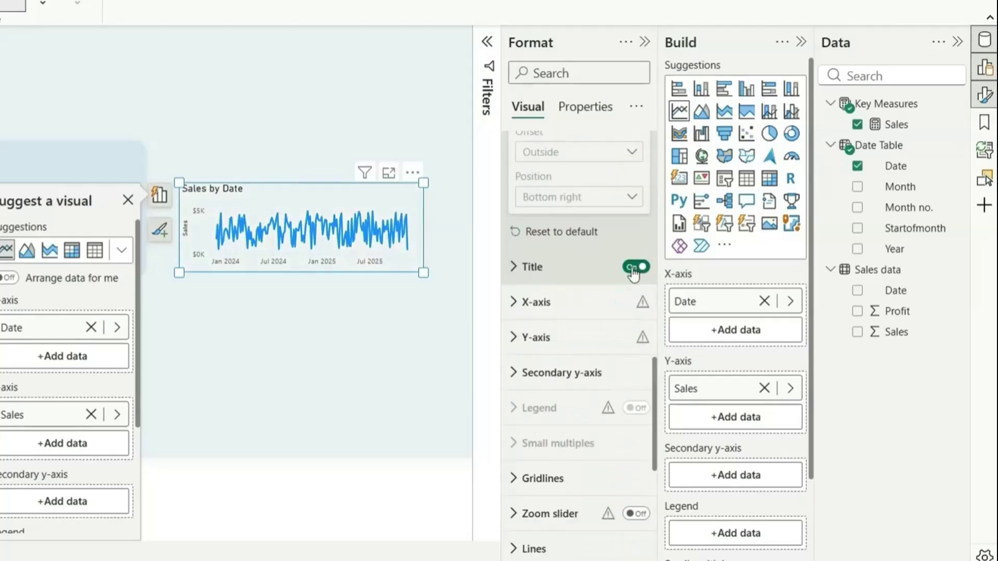
pyautogui.click(632, 268)
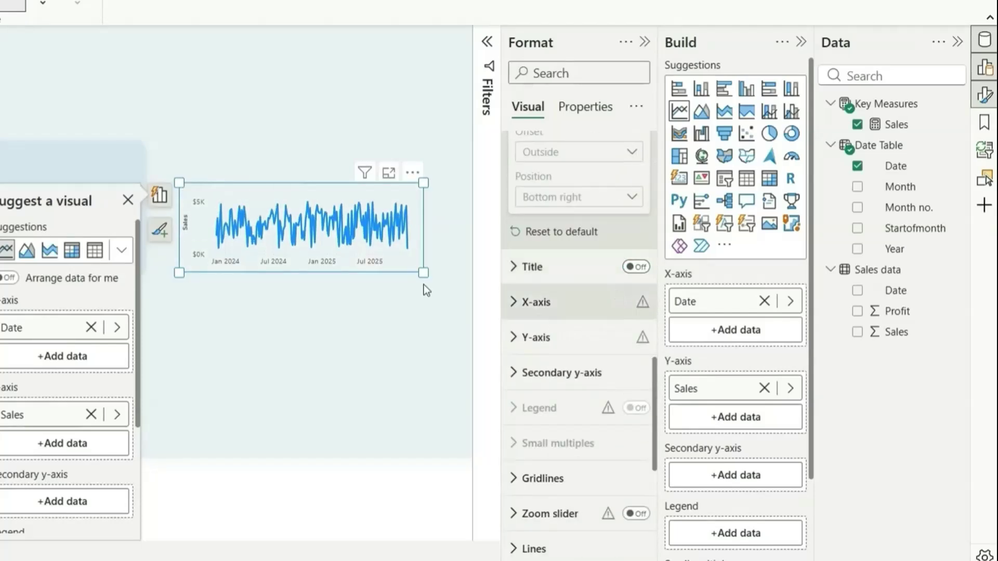
# - Hide the x-axis labels and the y-axis title and values on the line chart
pyautogui.click(275, 262)
pyautogui.press('Delete')
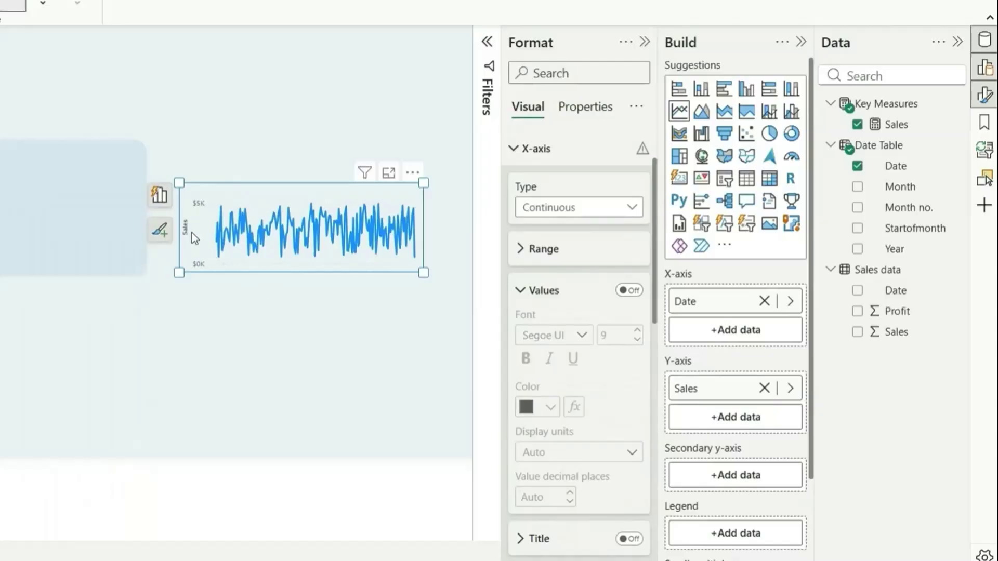
pyautogui.click(192, 233)
pyautogui.click(629, 273)
pyautogui.click(629, 231)
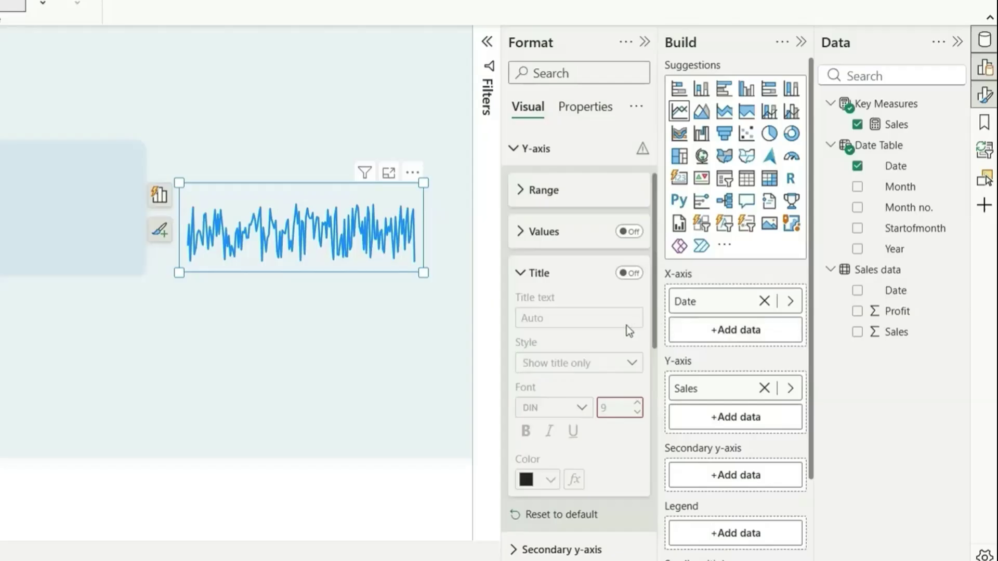
# - Recolour the chart's line to the custom blue #2976BD and move the chart onto the rounded shape
pyautogui.click(339, 235)
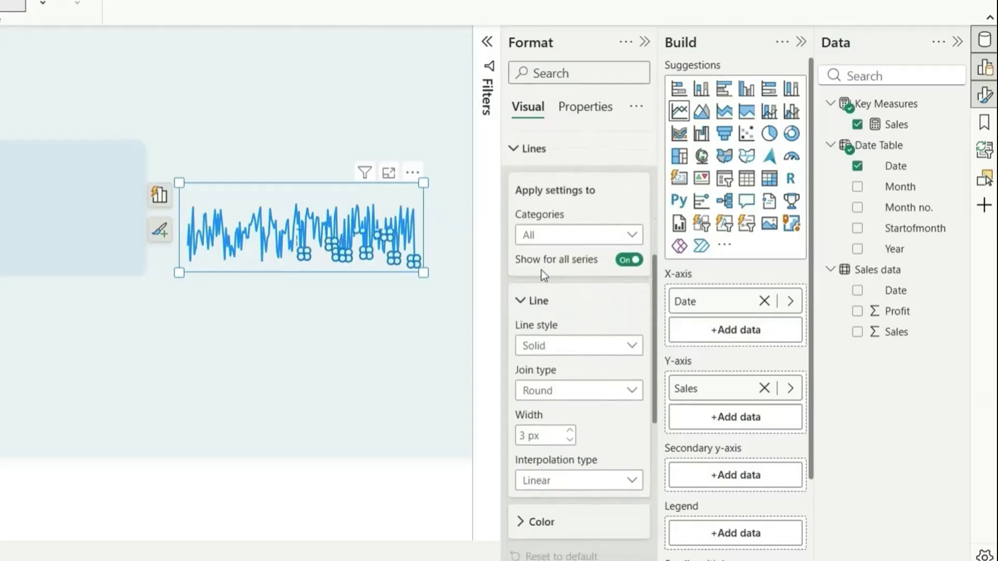
pyautogui.scroll(-2, 577, 244)
pyautogui.scroll(-2, 577, 329)
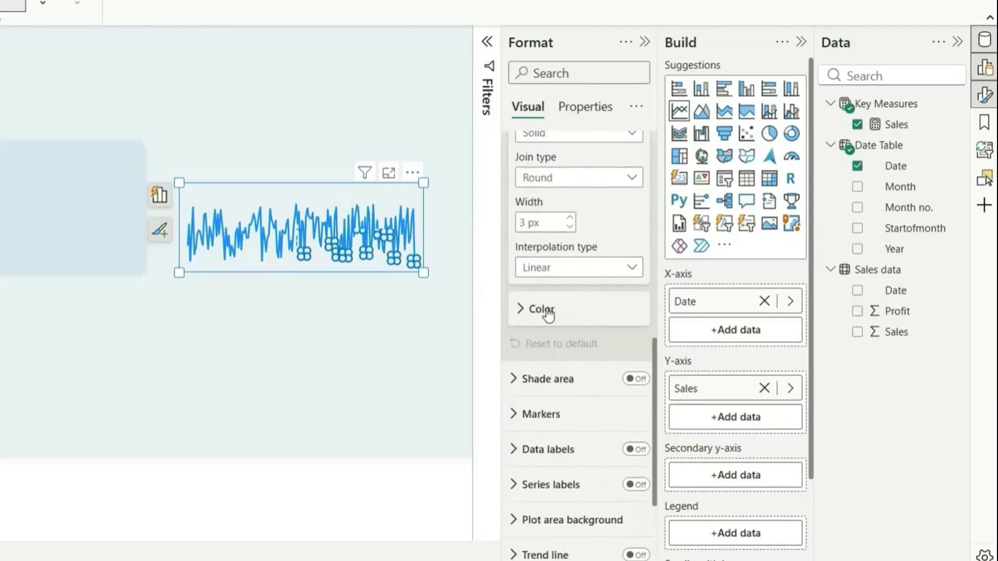
pyautogui.click(543, 310)
pyautogui.click(538, 359)
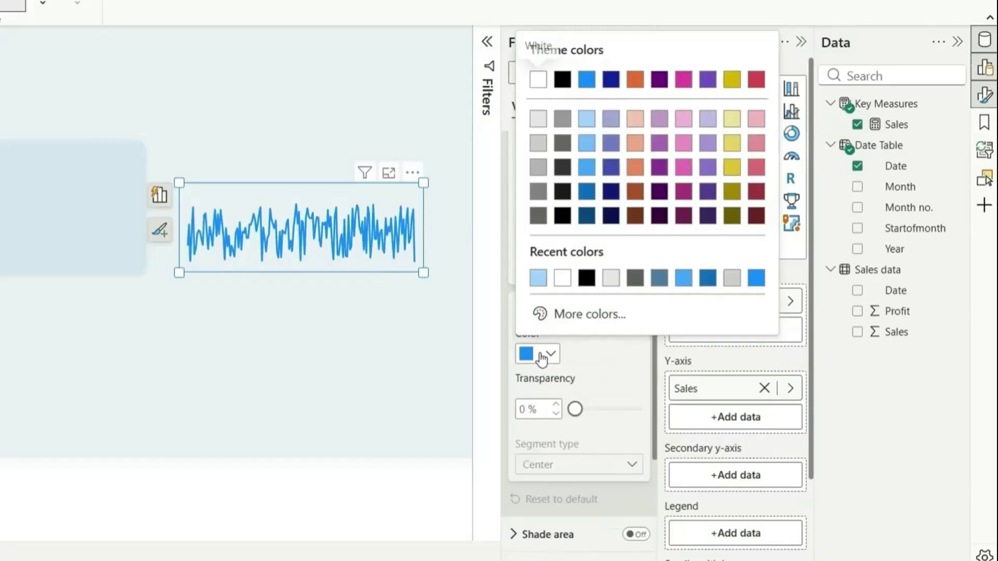
pyautogui.click(578, 313)
pyautogui.click(392, 212)
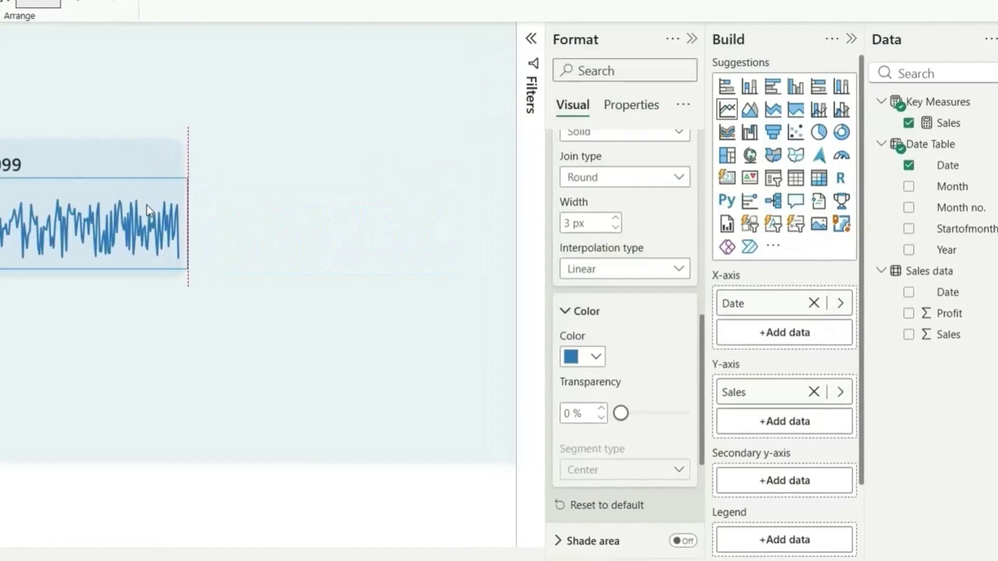
# - Adjust the line's custom colour to a more muted, less saturated blue
pyautogui.click(876, 377)
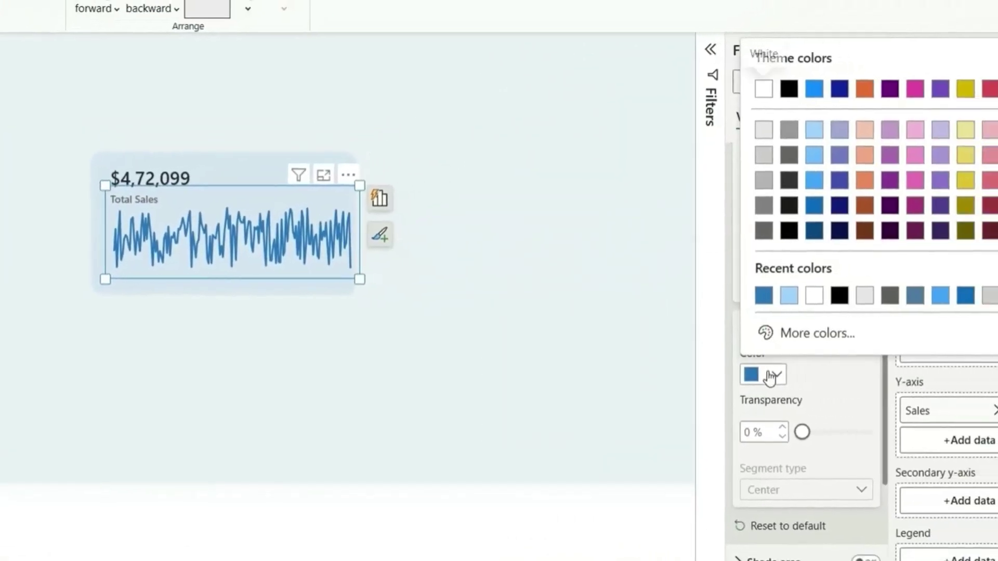
pyautogui.click(896, 329)
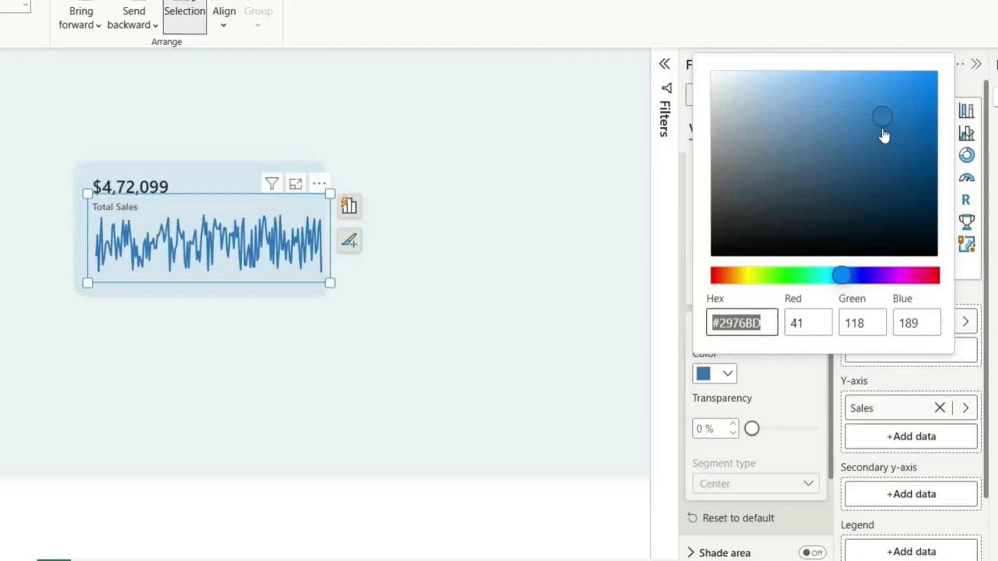
pyautogui.moveTo(884, 136); pyautogui.dragTo(855, 138)
# - Position the chart below the Total Sales label and widen it to span the rounded shape
pyautogui.click(176, 242)
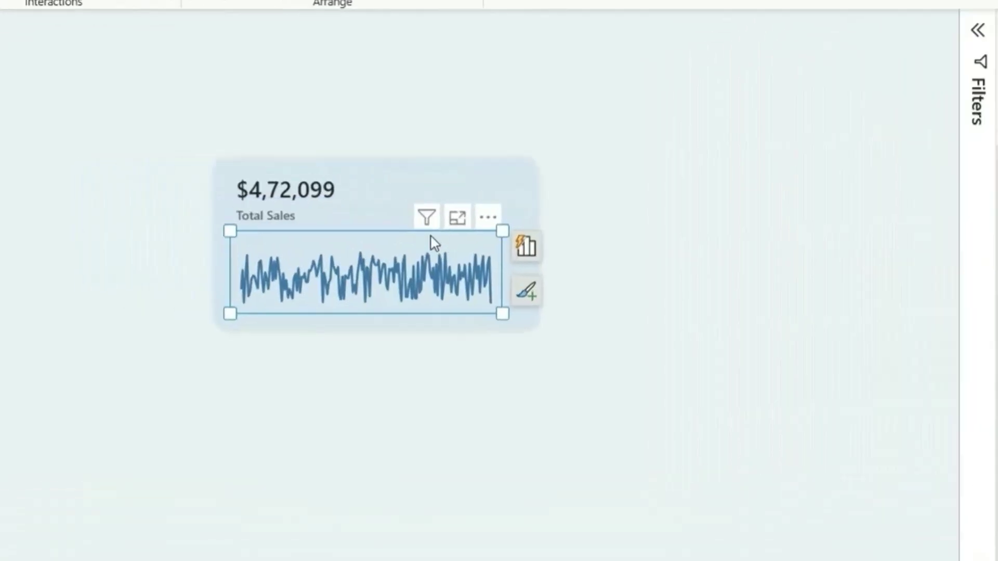
pyautogui.moveTo(241, 224)
pyautogui.mouseDown()
pyautogui.moveTo(230, 205)
pyautogui.moveTo(241, 206)
pyautogui.mouseUp()
pyautogui.moveTo(572, 227); pyautogui.dragTo(564, 233)
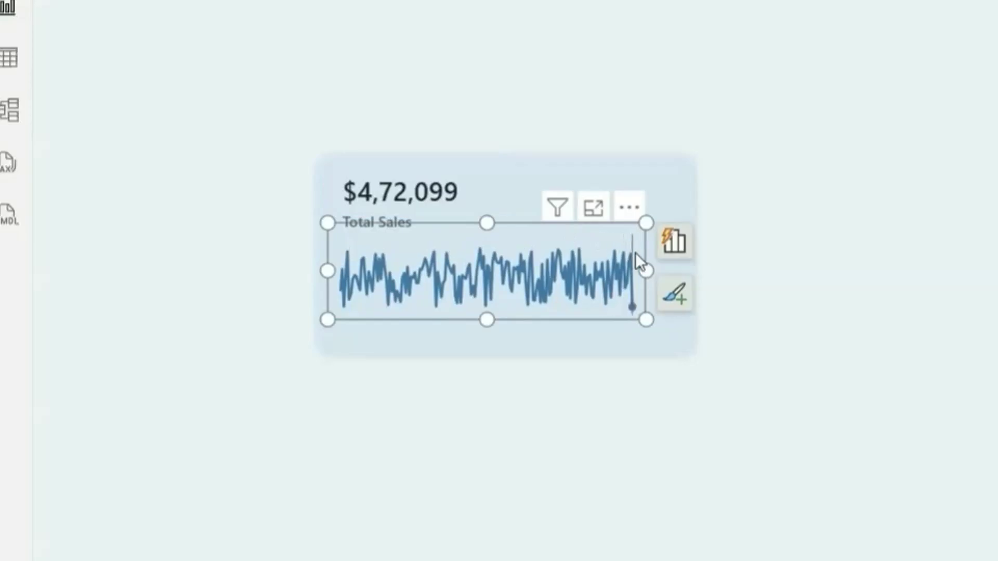
pyautogui.moveTo(645, 272); pyautogui.dragTo(696, 289)
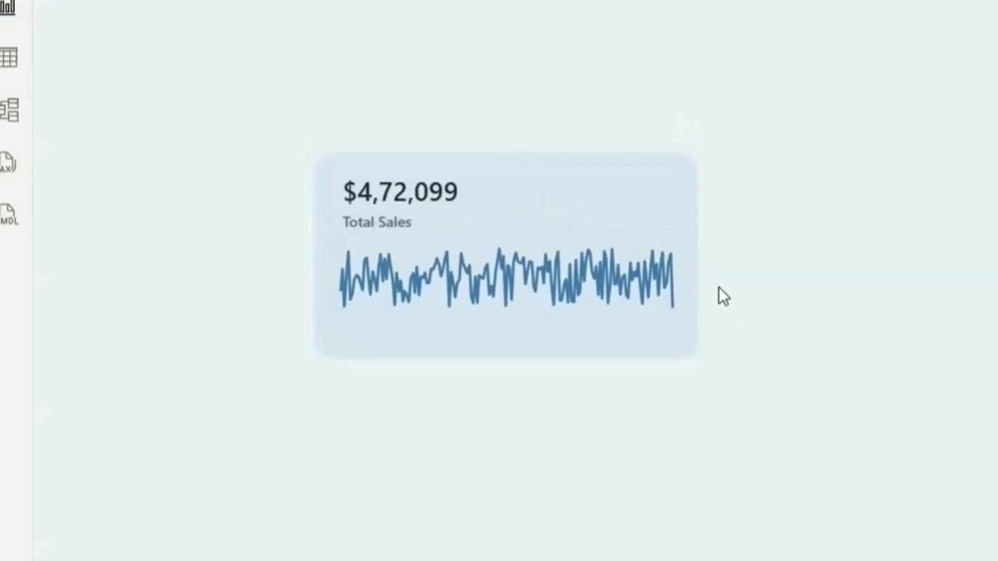
pyautogui.click(614, 231)
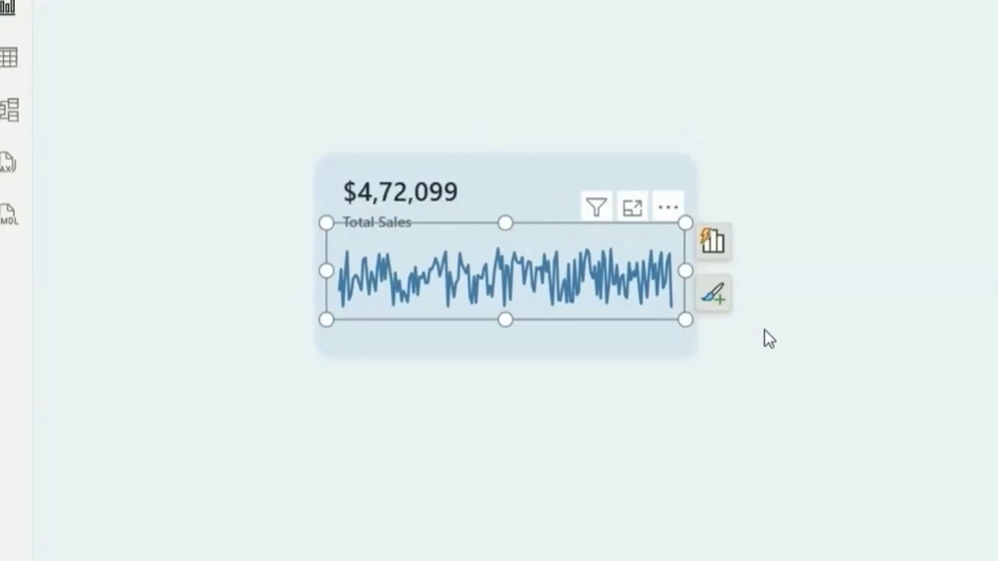
pyautogui.click(765, 330)
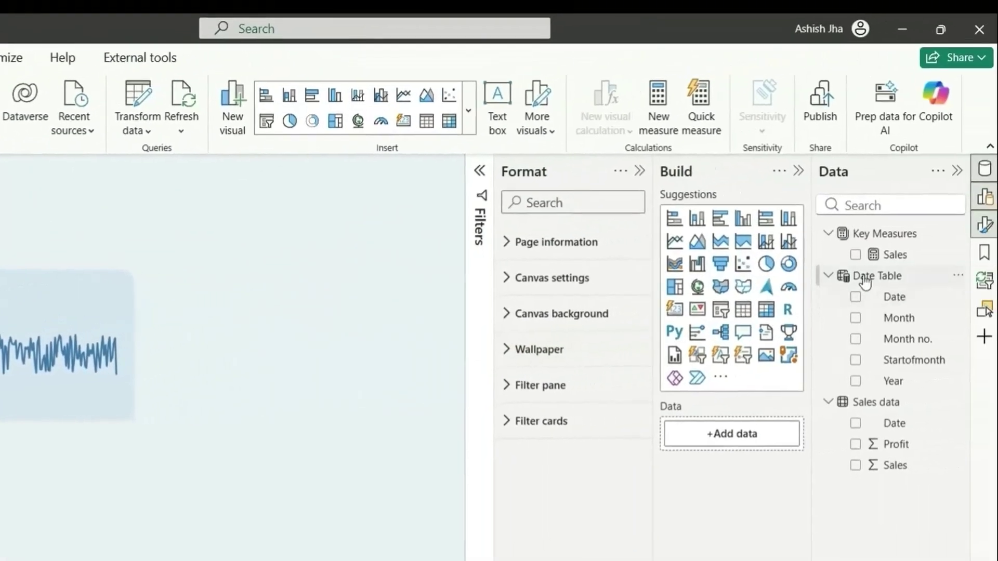
# - Start a new calculated table named Date Category
pyautogui.click(865, 283)
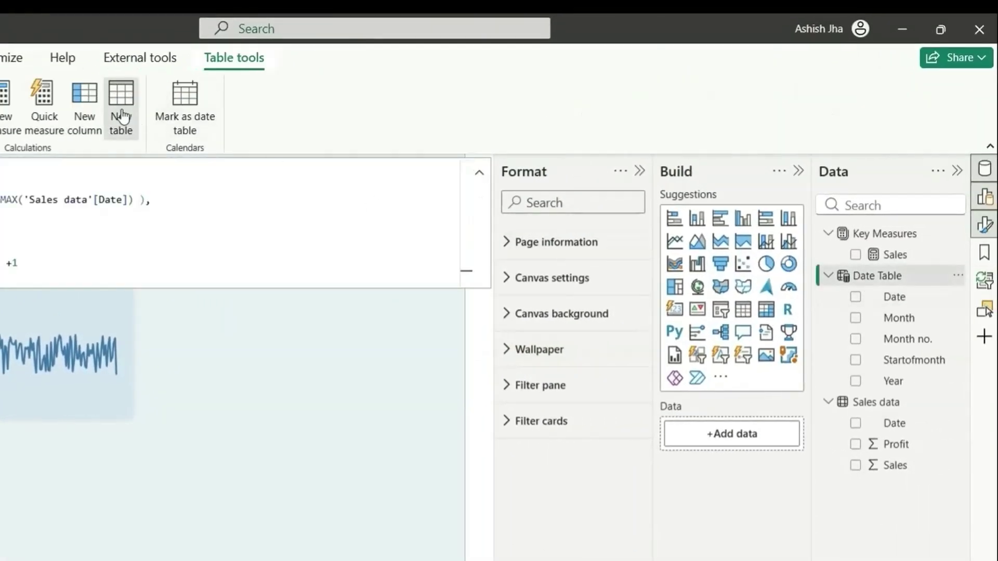
pyautogui.click(121, 112)
pyautogui.write('Date Cat')
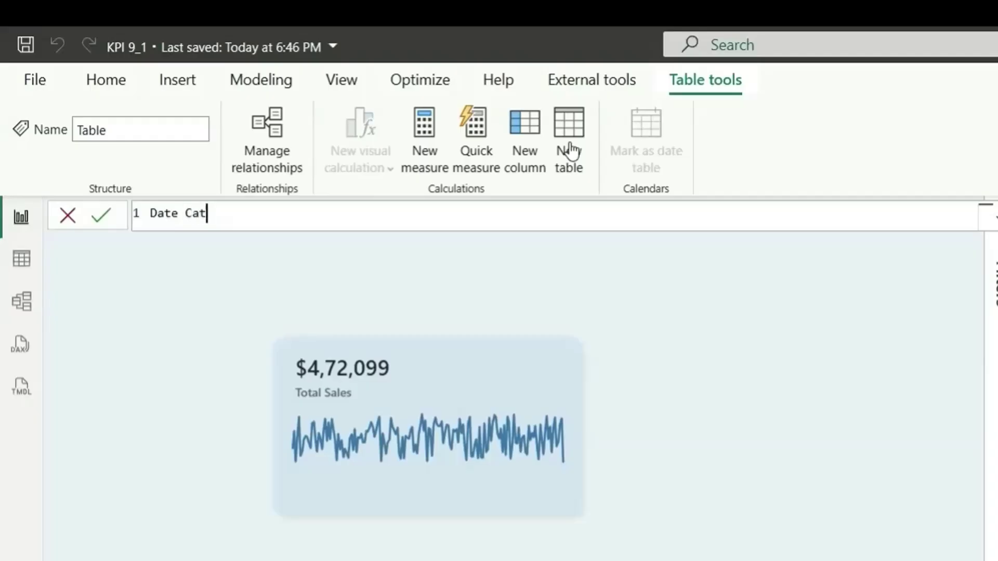
pyautogui.write('egory =')
# - Define the variable _maxdate as MAX( 'Date Table'[Date] ) in the Date Category formula
pyautogui.hotkey('shift', 'Return')
pyautogui.write('var')
pyautogui.press('Tab')
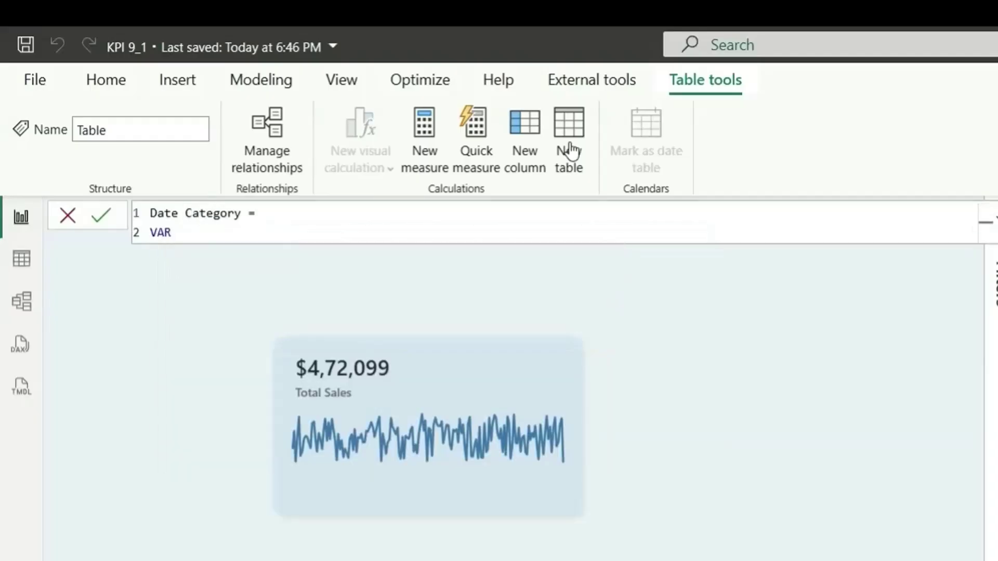
pyautogui.write('_maxdate = max')
pyautogui.press('Tab')
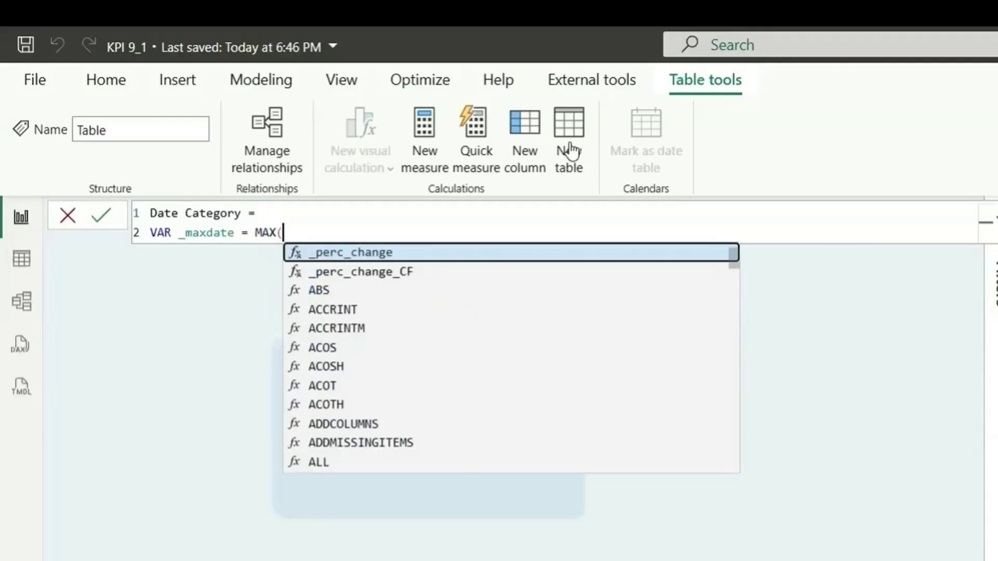
pyautogui.write('date')
pyautogui.press('Down')
pyautogui.press('Tab')
pyautogui.write(')')
pyautogui.hotkey('shift', 'Return')
pyautogui.hotkey('shift', 'Return')
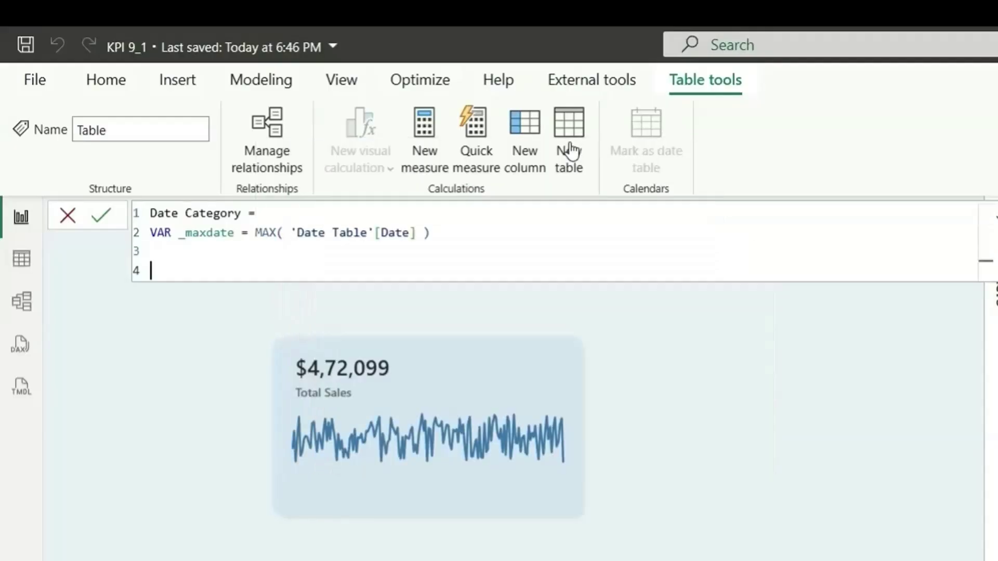
# - Add a RETURN section to the Date Category formula and open an ADDCOLUMNS function in it
pyautogui.write('r')
pyautogui.press('Tab')
pyautogui.hotkey('shift', 'Return')
pyautogui.write('add')
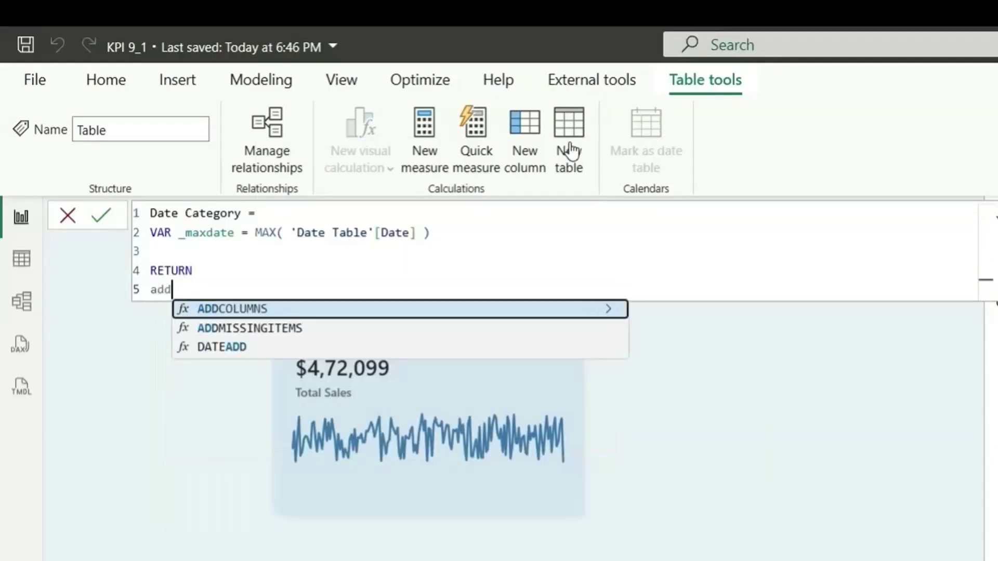
pyautogui.press('Tab')
pyautogui.hotkey('shift', 'Return')
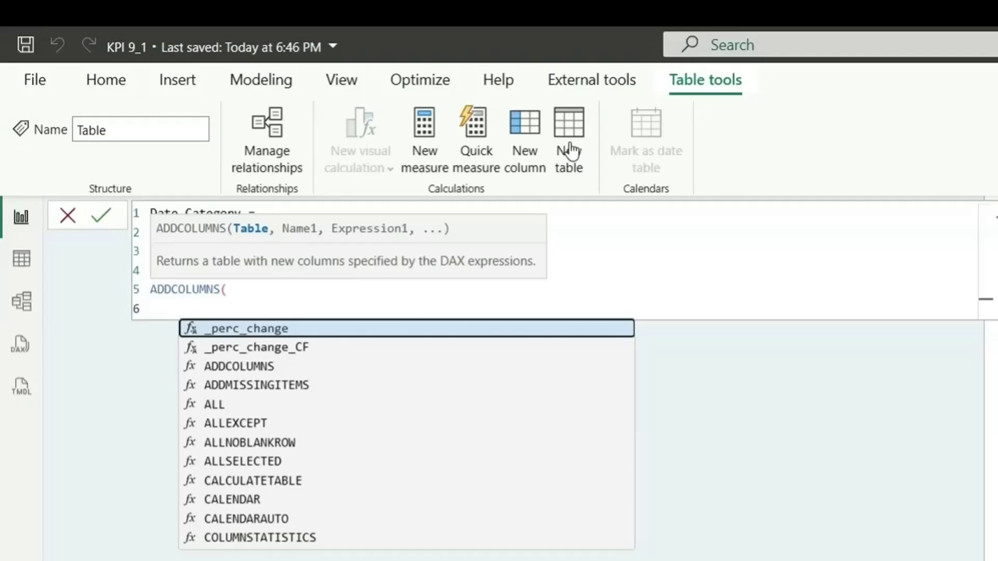
# - Start a DATESINPERIOD function as the ADDCOLUMNS table, with 'Date Table'[Date] as its dates argument
pyautogui.write('datesi')
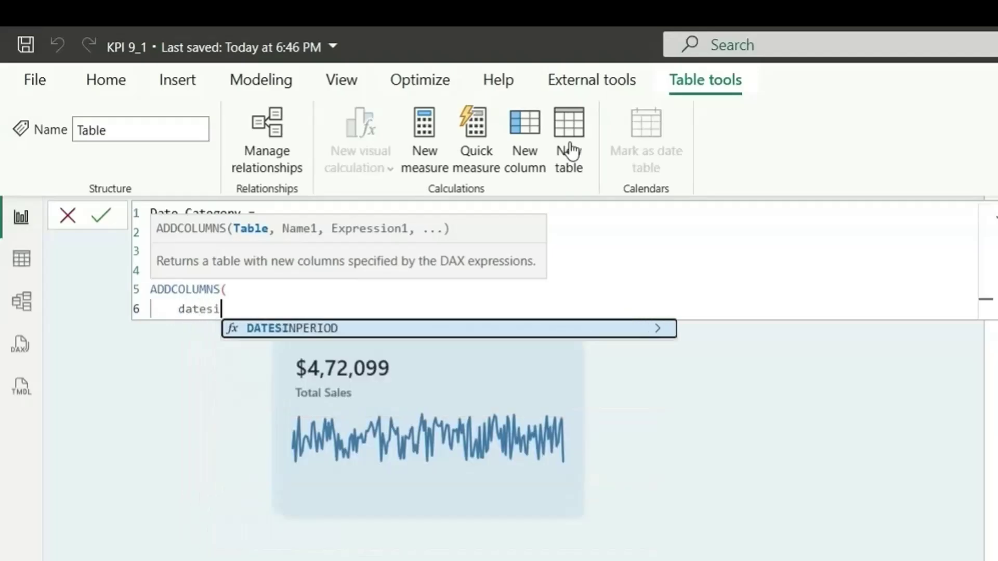
pyautogui.press('Tab')
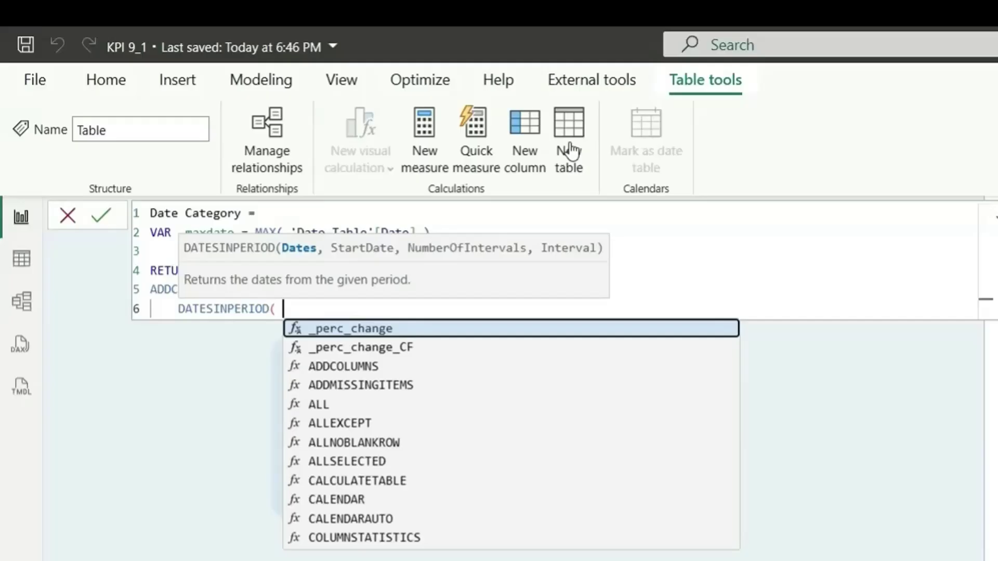
pyautogui.write('date')
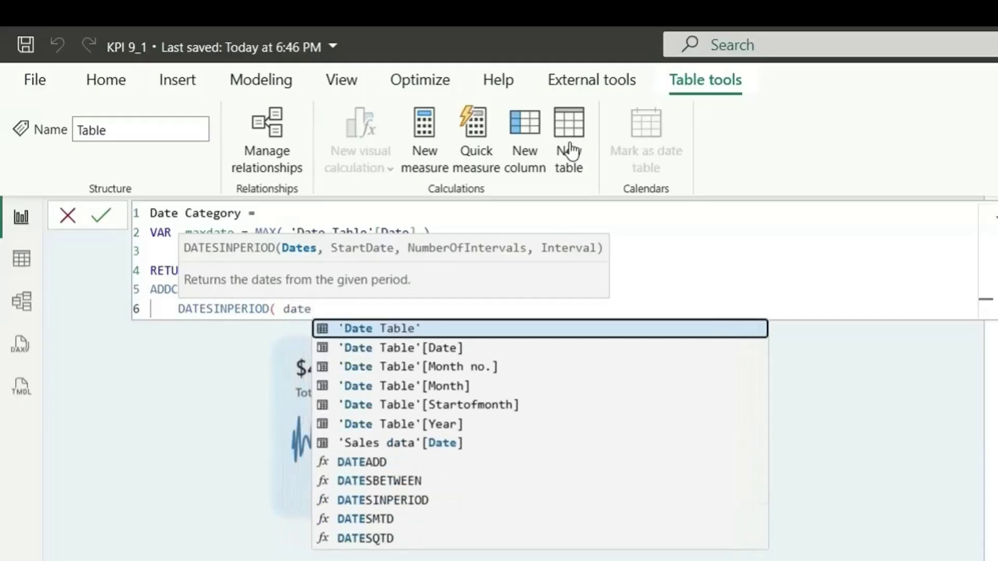
pyautogui.press('Down')
pyautogui.press('Tab')
pyautogui.write(', ')
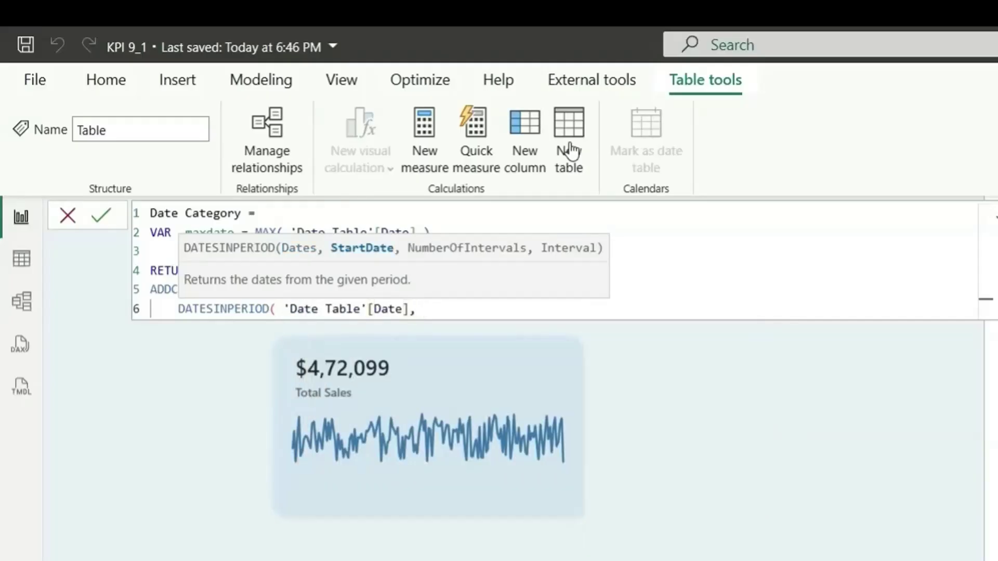
pyautogui.write('ma')
pyautogui.press('Down')
pyautogui.press('Tab')
pyautogui.write('da')
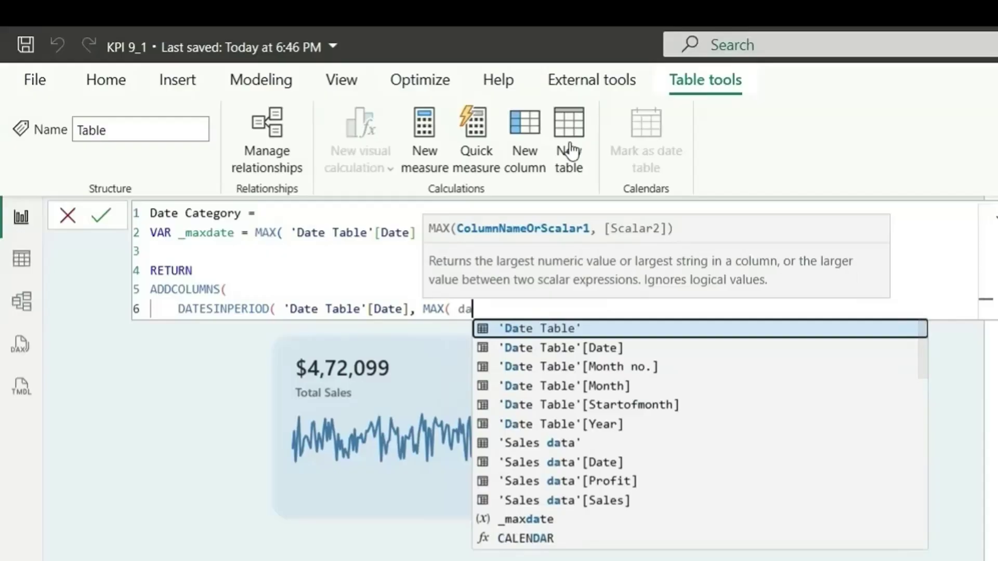
pyautogui.press('BackSpace')
pyautogui.press('BackSpace')
pyautogui.press('BackSpace')
pyautogui.press('BackSpace')
pyautogui.press('BackSpace')
pyautogui.press('BackSpace')
pyautogui.press('BackSpace')
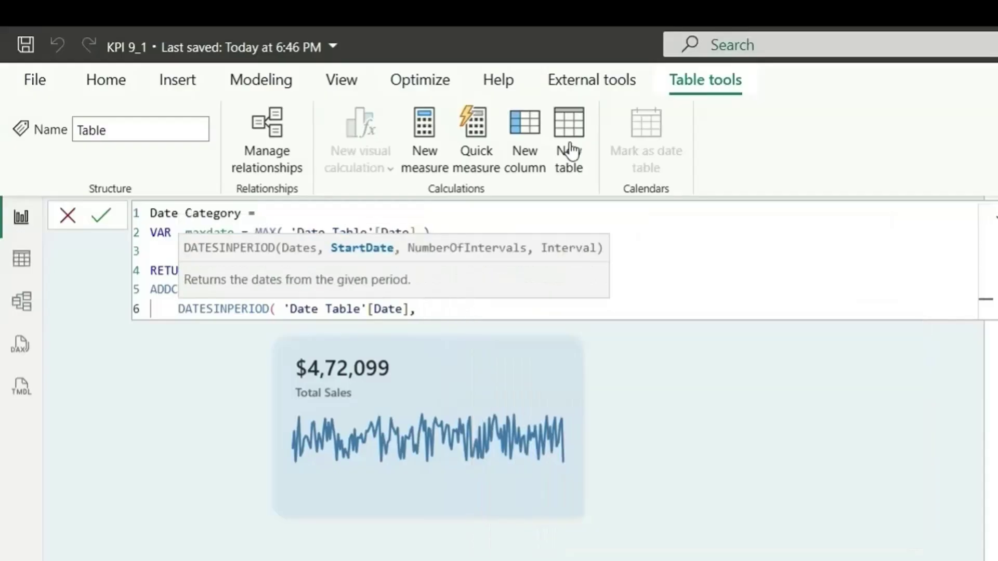
# - Complete DATESINPERIOD with _maxdate as the start date, -7 as the number of intervals and DAY as the interval
pyautogui.write('_m')
pyautogui.press('Tab')
pyautogui.write(',')
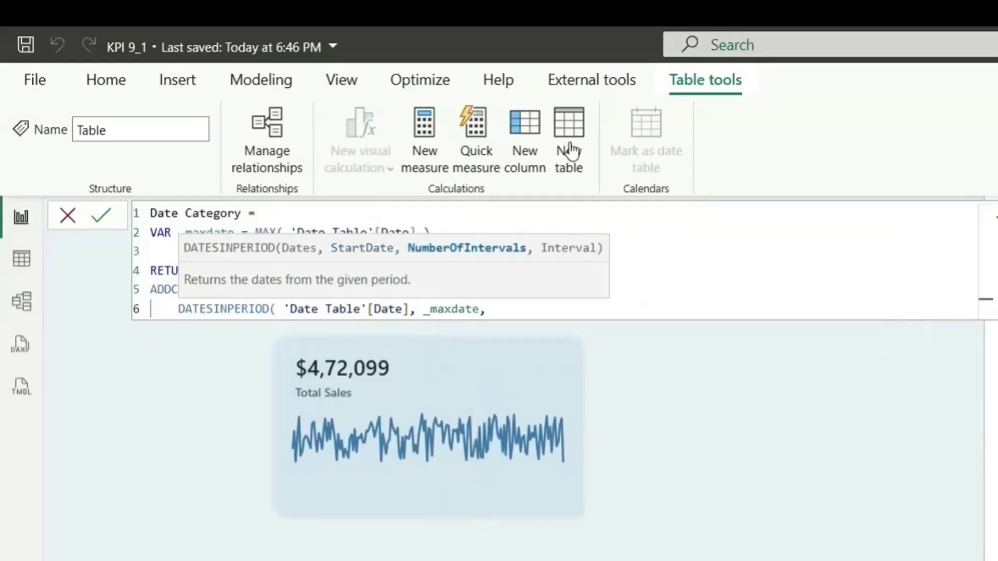
pyautogui.write('-7, ')
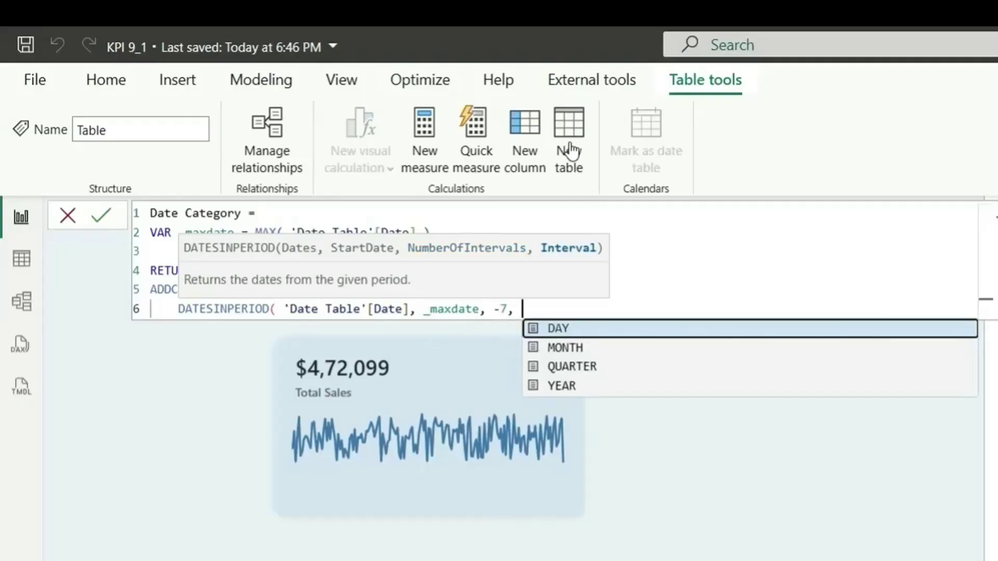
pyautogui.write('day')
pyautogui.press('Tab')
pyautogui.write(')')
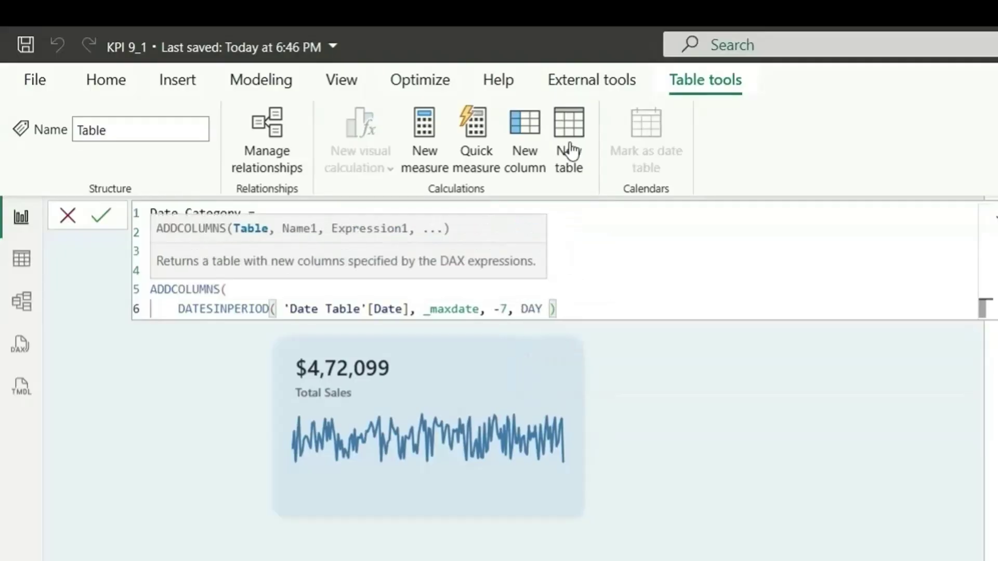
# - Add a "Category" column with the value "7D" after the DATESINPERIOD argument
pyautogui.moveTo(561, 310); pyautogui.dragTo(178, 314)
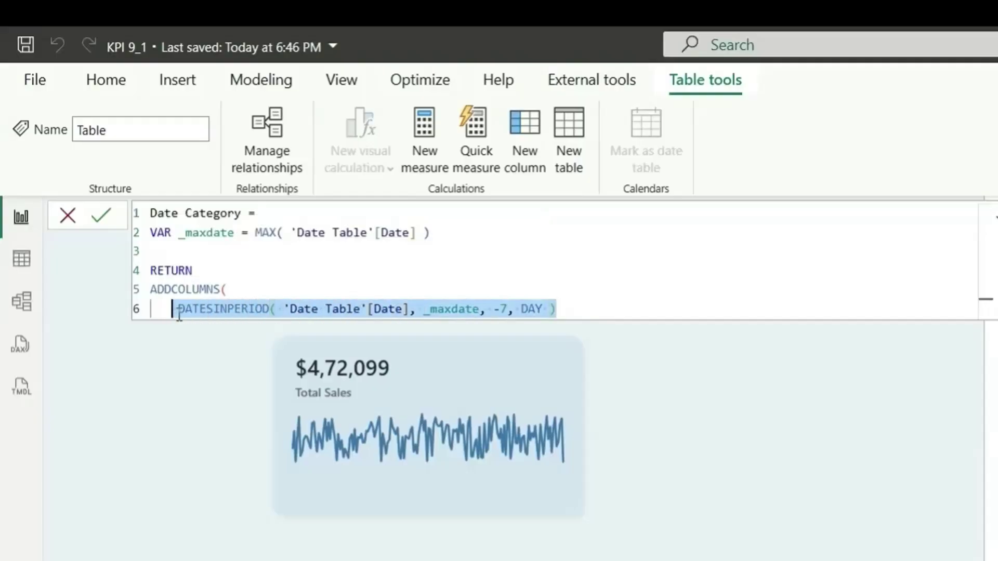
pyautogui.click(579, 302)
pyautogui.write(',')
pyautogui.hotkey('shift', 'Return')
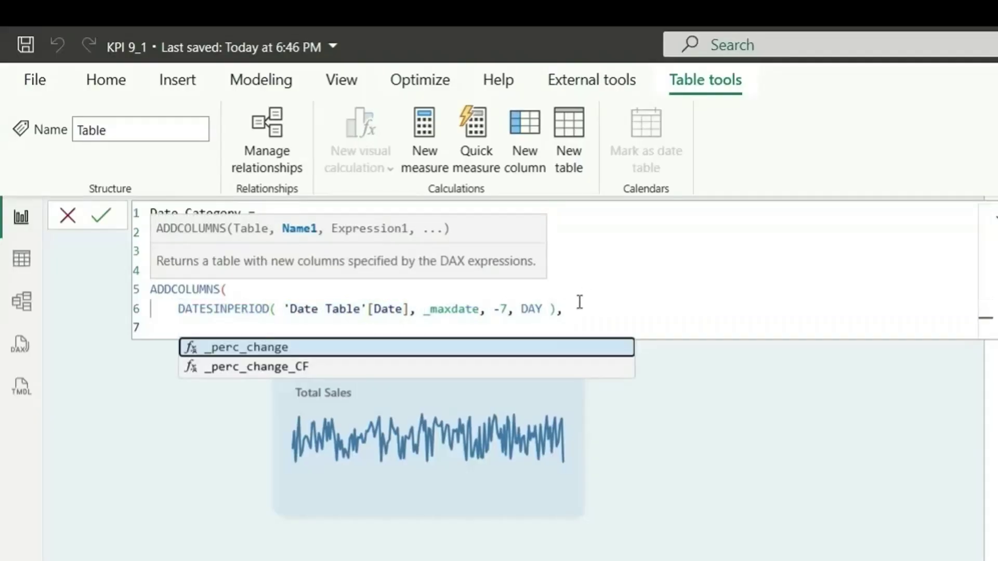
pyautogui.write('"Ca')
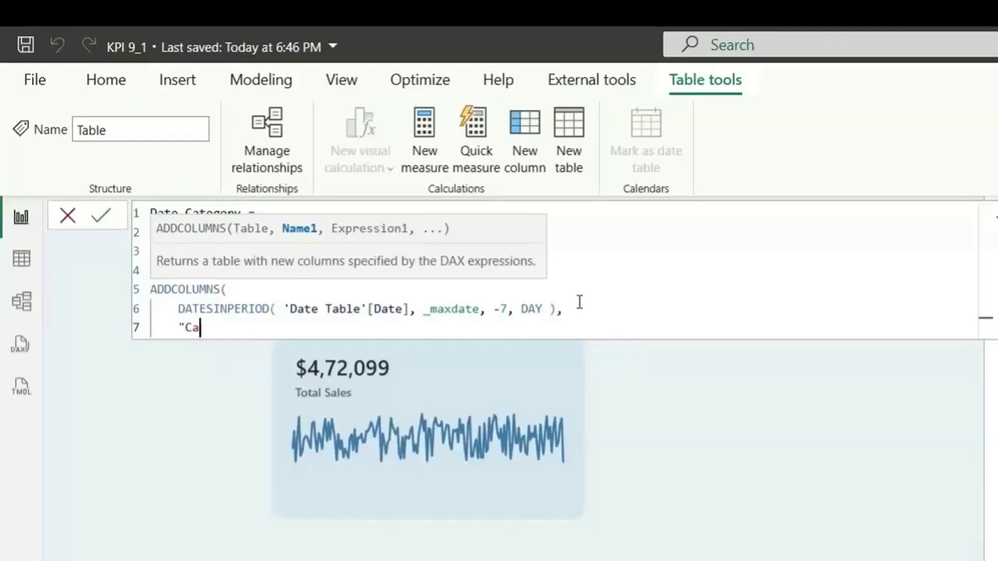
pyautogui.write('tegory", ')
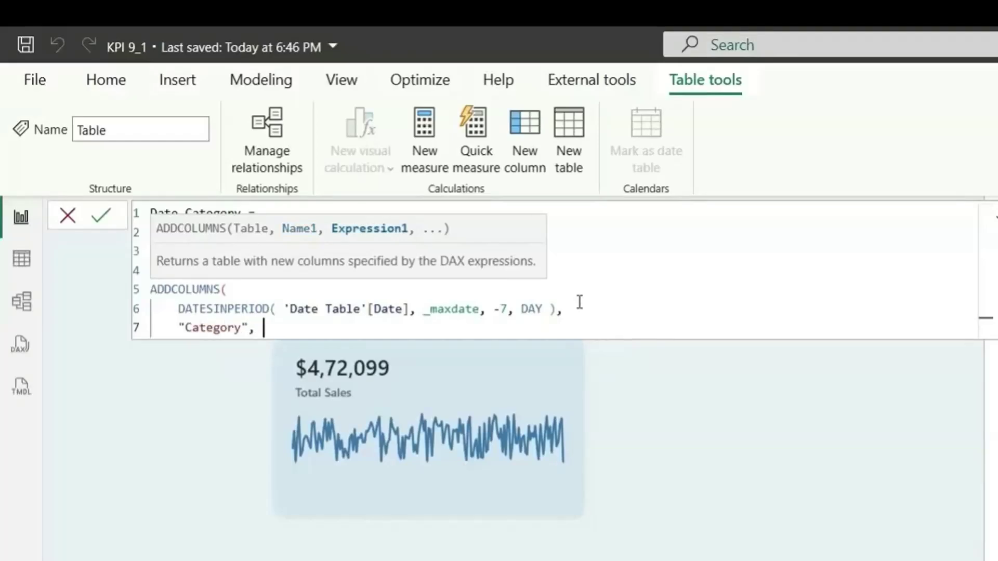
pyautogui.write('"7D",')
pyautogui.hotkey('shift', 'Return')
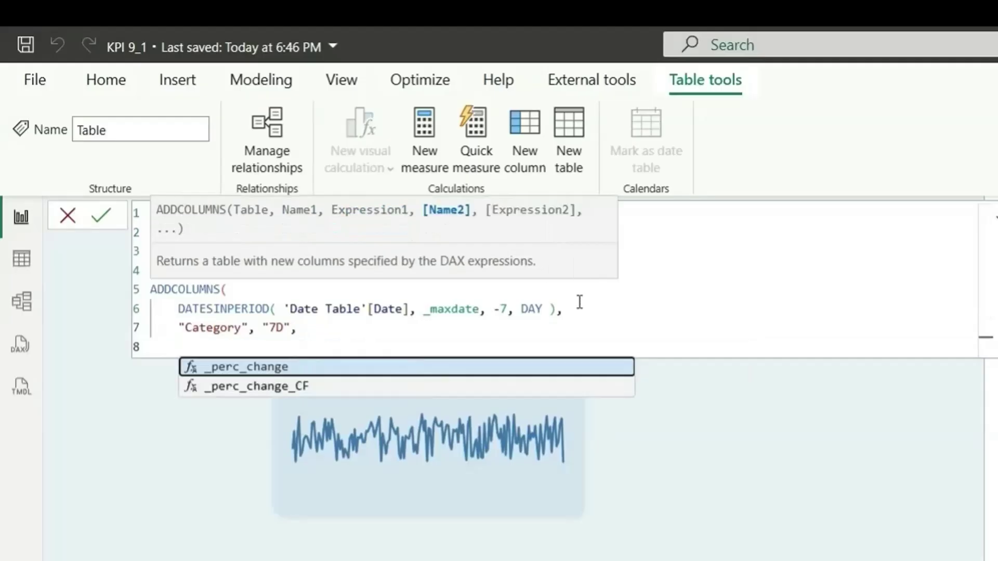
# - Add a "Sort" column with the value 1 and close the ADDCOLUMNS function
pyautogui.write('"Sort",')
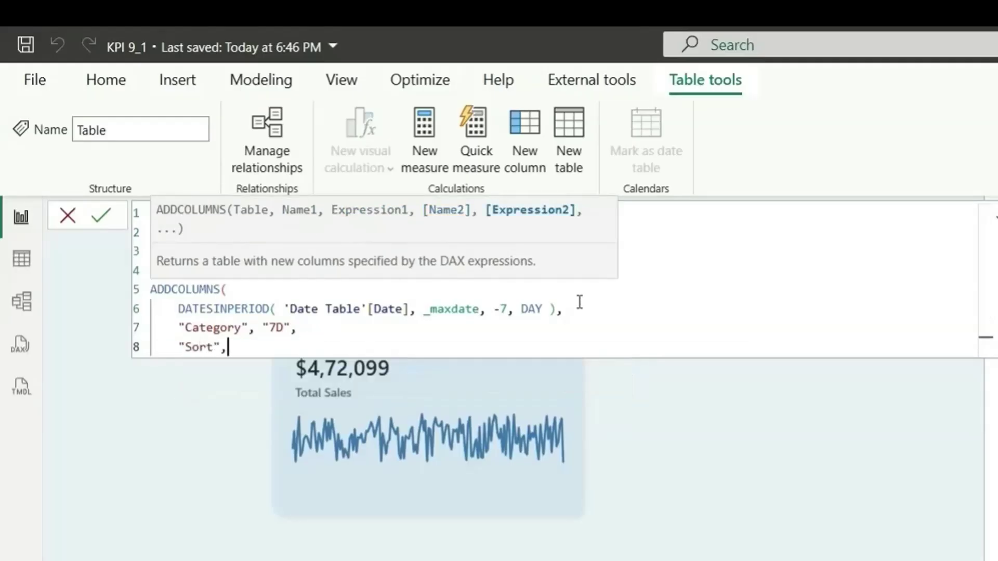
pyautogui.write(' 1')
pyautogui.hotkey('shift', 'Return')
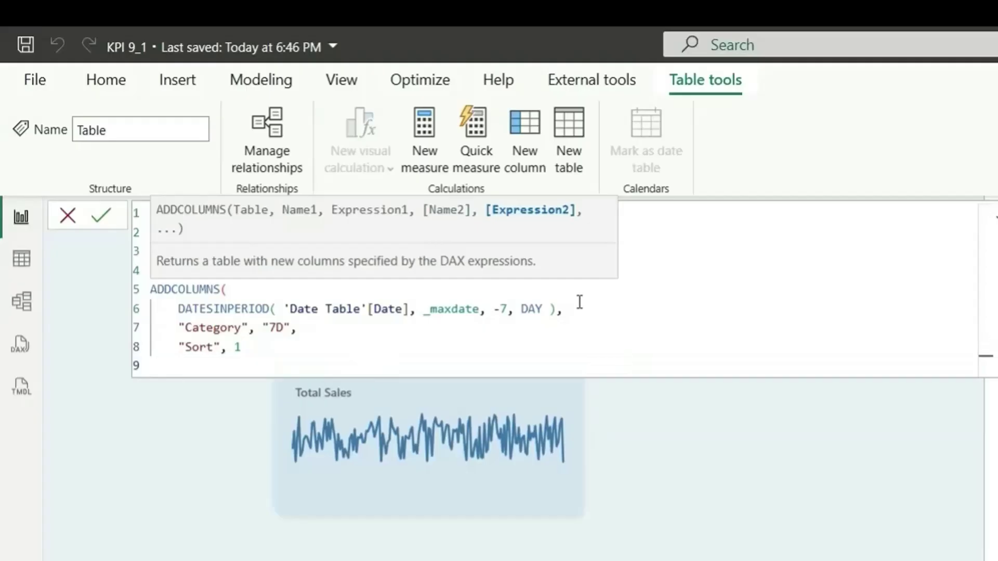
pyautogui.write(')')
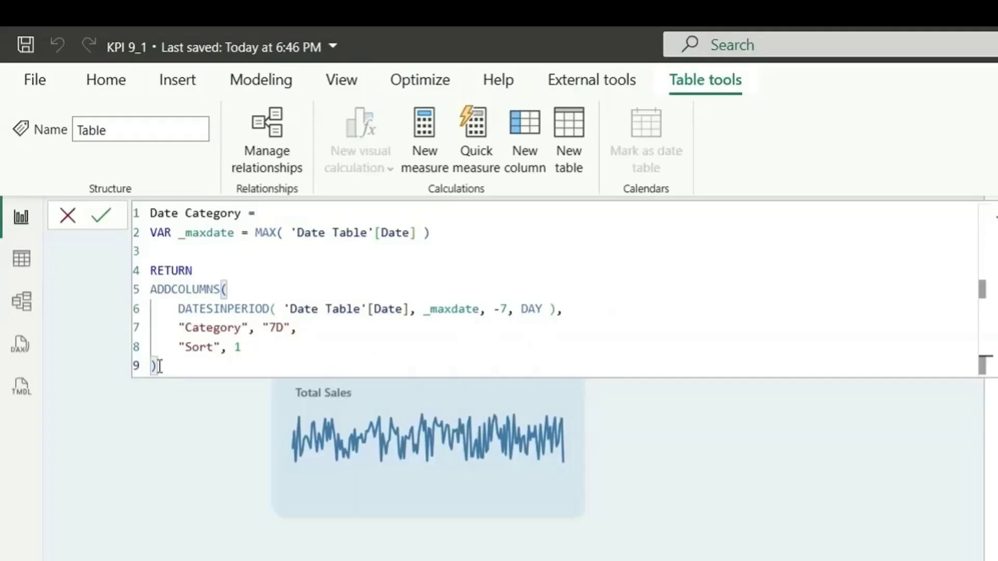
# - Indent the whole ADDCOLUMNS block and open a UNION function on a new line between RETURN and the block
pyautogui.moveTo(157, 366); pyautogui.dragTo(149, 289)
pyautogui.hotkey('ctrl', 'c')
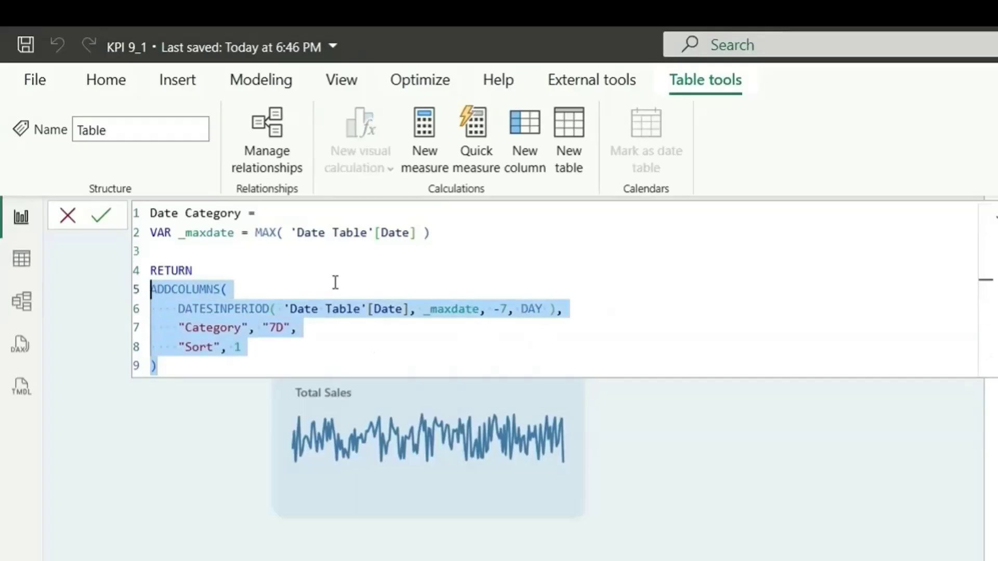
pyautogui.press('Tab')
pyautogui.click(213, 271)
pyautogui.press('Return')
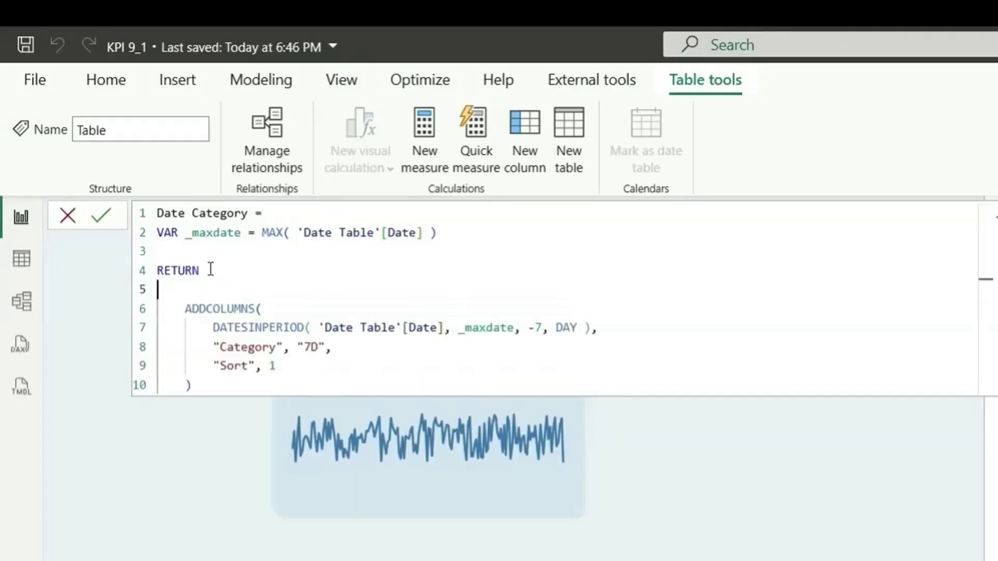
pyautogui.write('unio')
pyautogui.press('Tab')
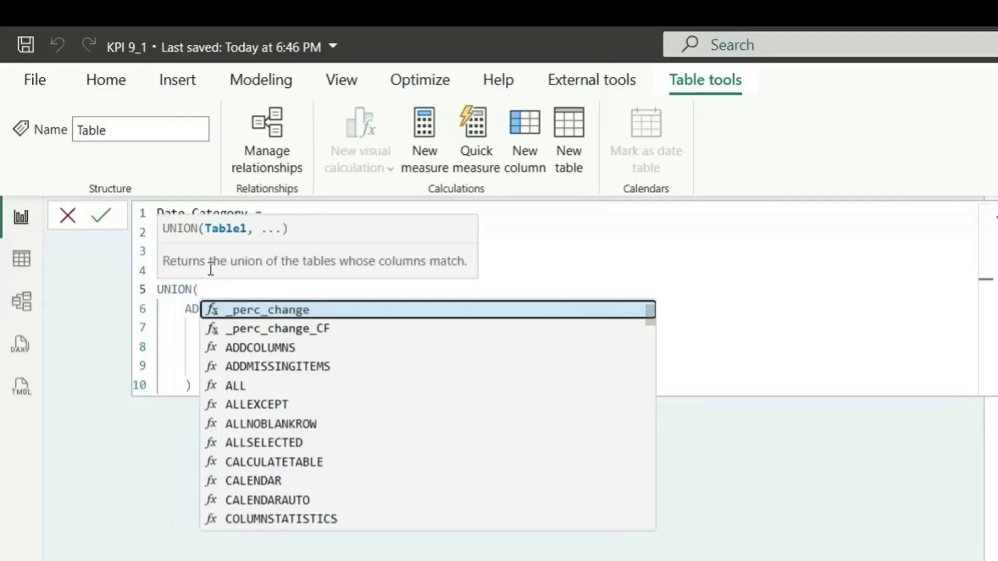
pyautogui.press('Escape')
# - Add a comma after the ADDCOLUMNS block and duplicate it three times below, giving UNION four blocks
pyautogui.click(199, 385)
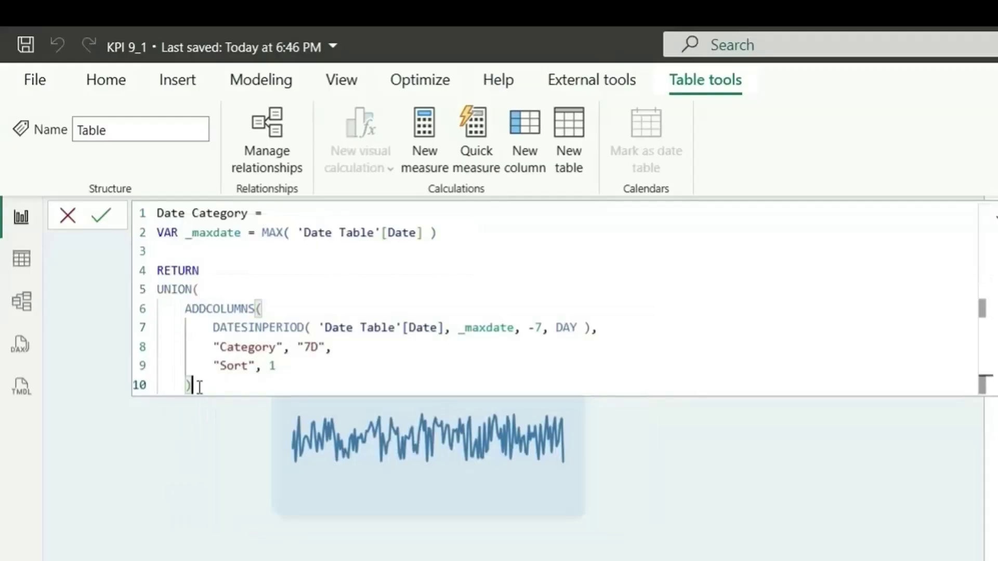
pyautogui.write(',')
pyautogui.hotkey('ctrl', 'v')
pyautogui.hotkey('ctrl', 'z')
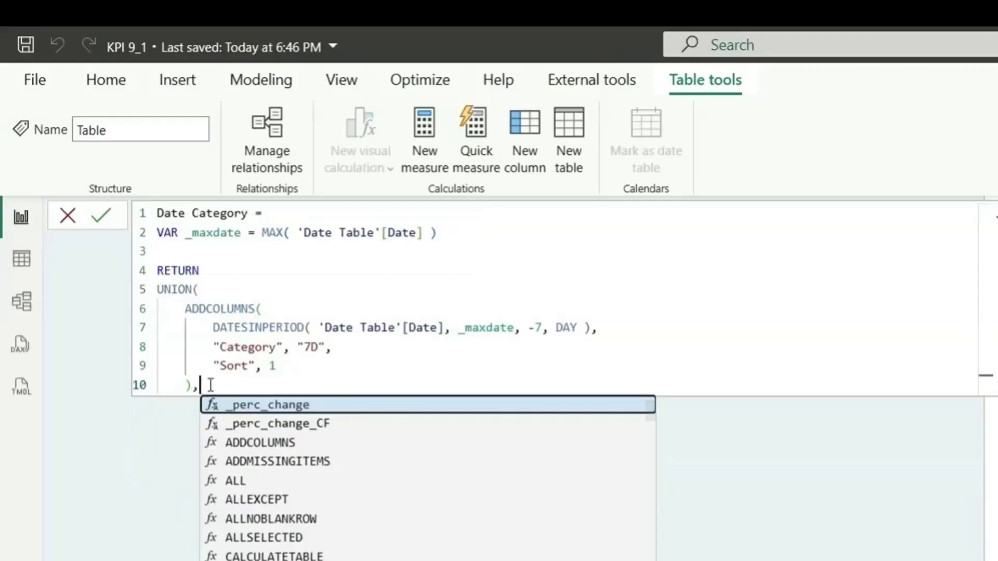
pyautogui.moveTo(199, 386); pyautogui.dragTo(187, 303)
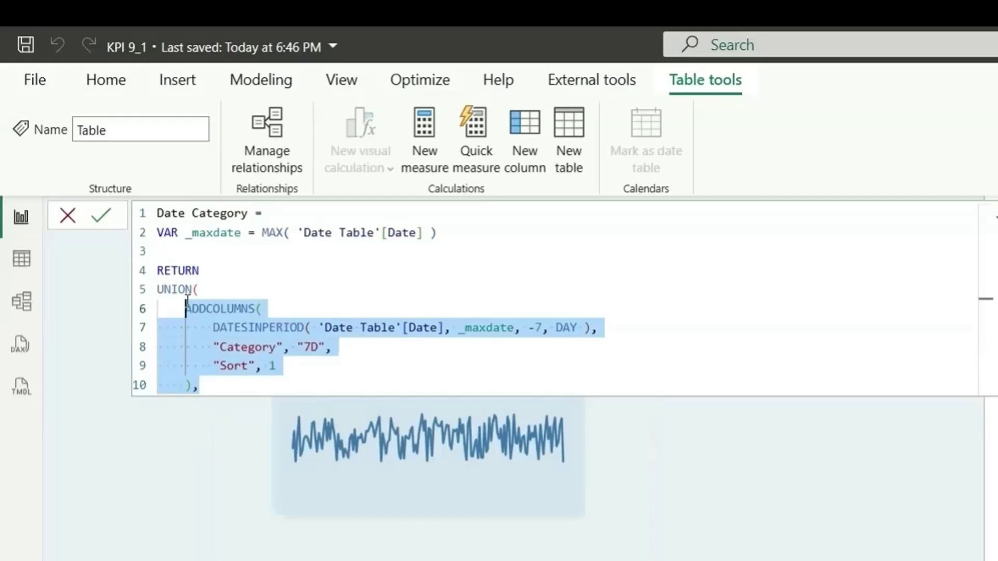
pyautogui.hotkey('ctrl', 'c')
pyautogui.click(216, 387)
pyautogui.press('Return')
pyautogui.hotkey('ctrl', 'v')
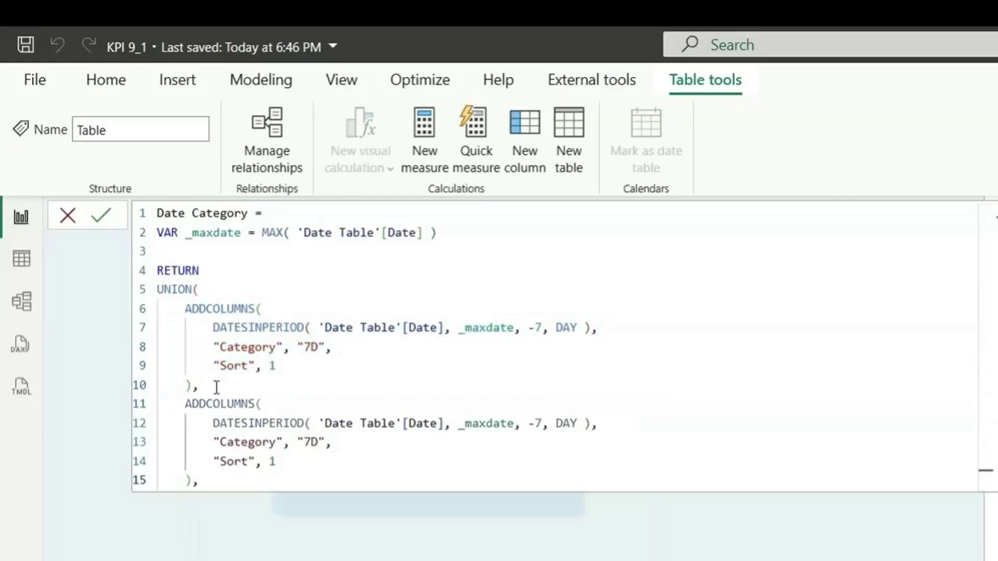
pyautogui.press('Return')
pyautogui.hotkey('ctrl', 'v')
pyautogui.press('Return')
pyautogui.hotkey('ctrl', 'v')
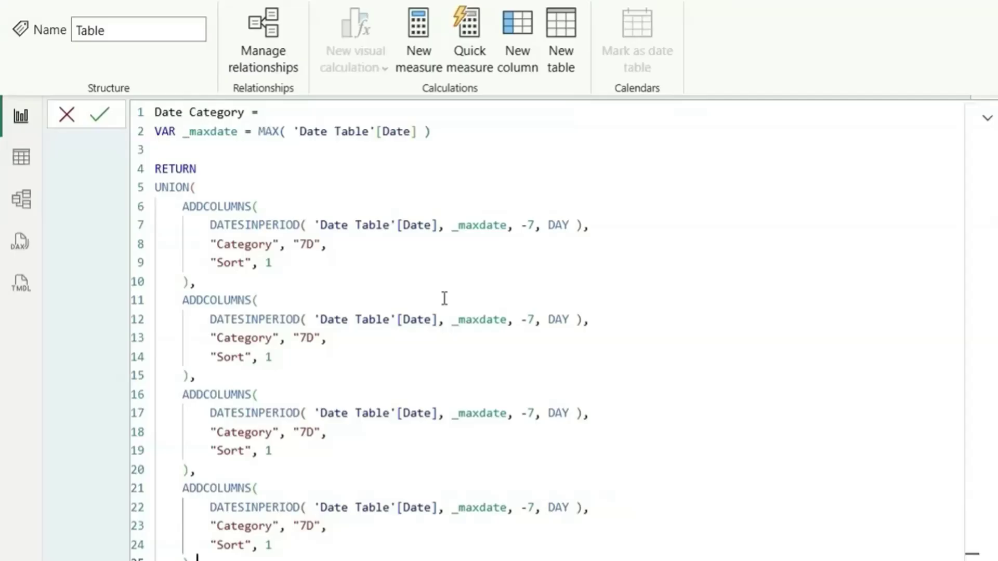
# - Change the second ADDCOLUMNS block to -30 days, with Category "30D" and Sort 2
pyautogui.doubleClick(531, 319)
pyautogui.write('30')
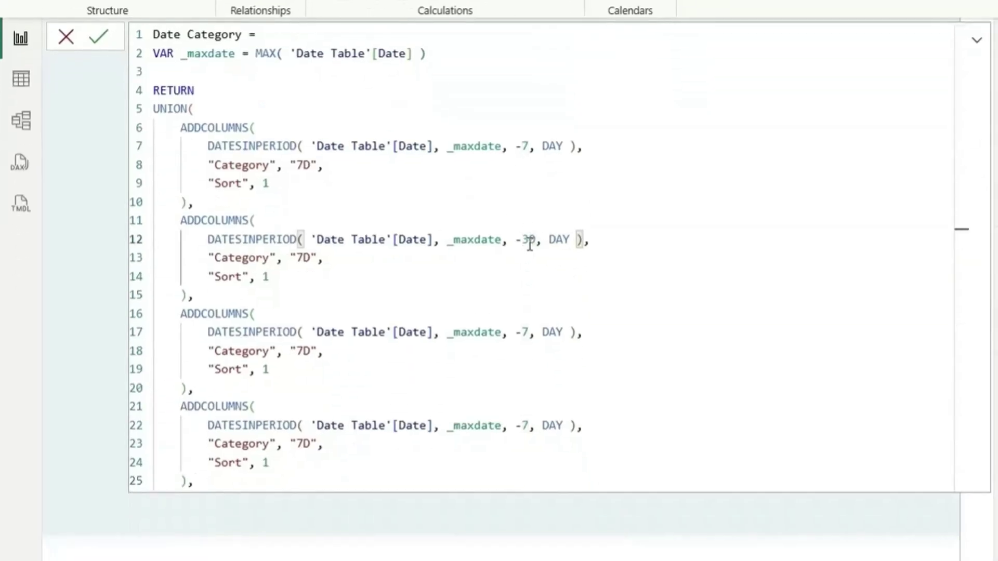
pyautogui.doubleClick(303, 257)
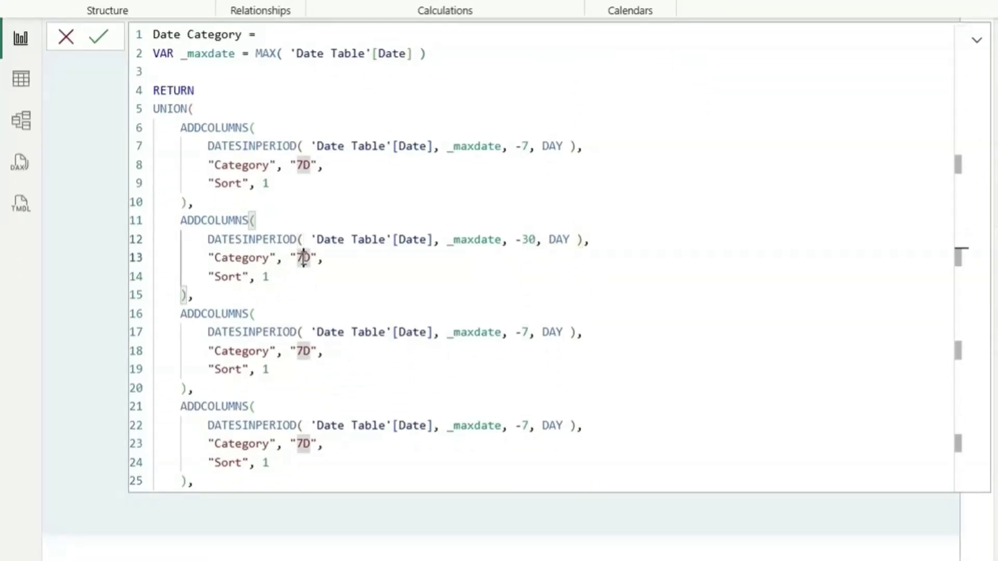
pyautogui.write('30D')
pyautogui.doubleClick(276, 276)
pyautogui.press('BackSpace')
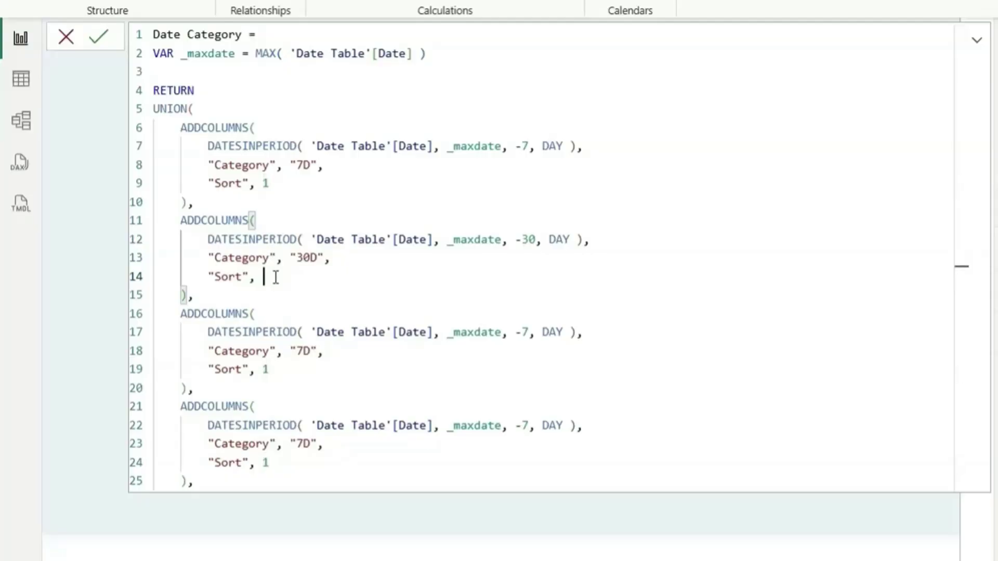
pyautogui.write('2')
# - Change the third ADDCOLUMNS block to -3 with the MONTH interval, Category "3M" and Sort 3
pyautogui.doubleClick(528, 332)
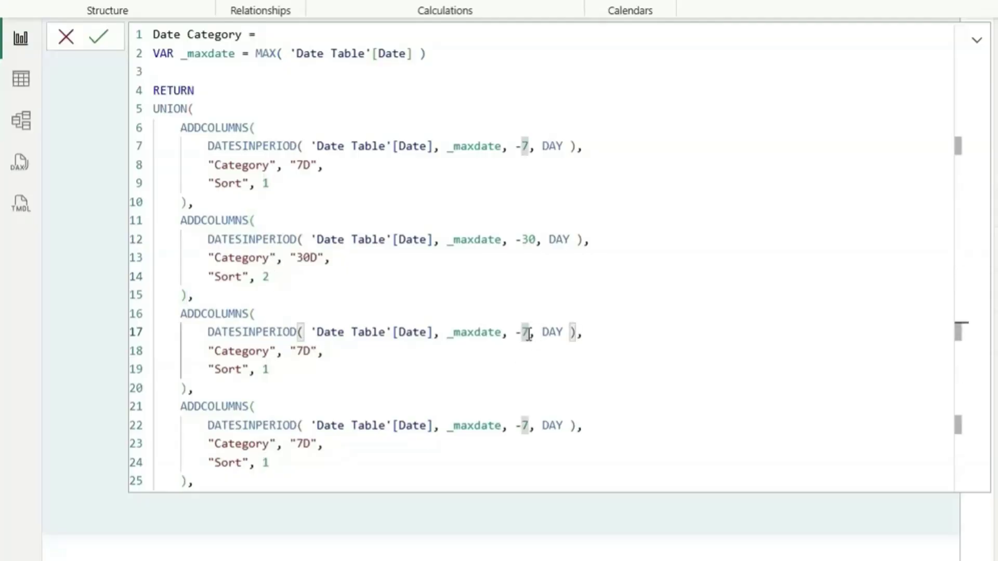
pyautogui.press('BackSpace')
pyautogui.write('3')
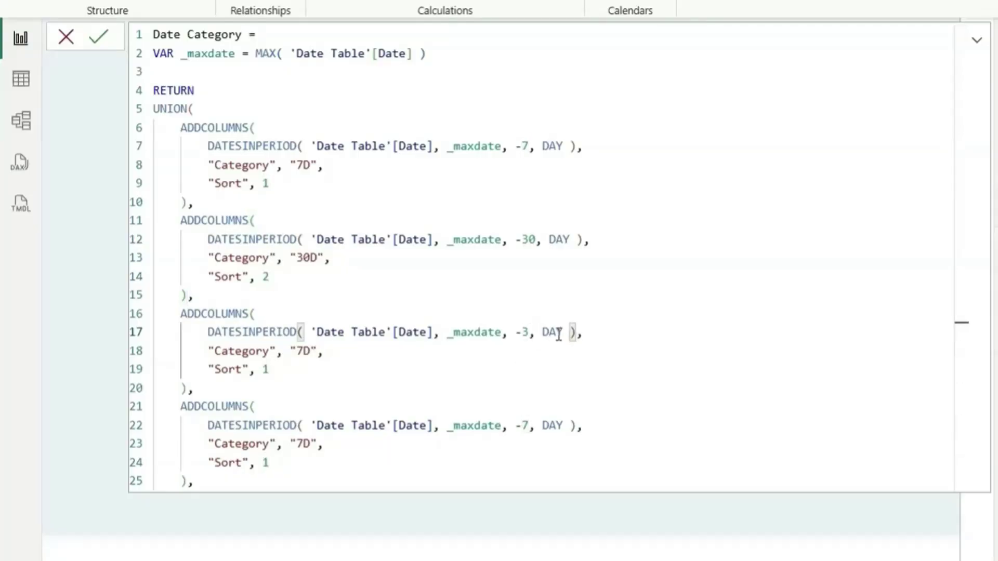
pyautogui.doubleClick(554, 333)
pyautogui.write('MONTH')
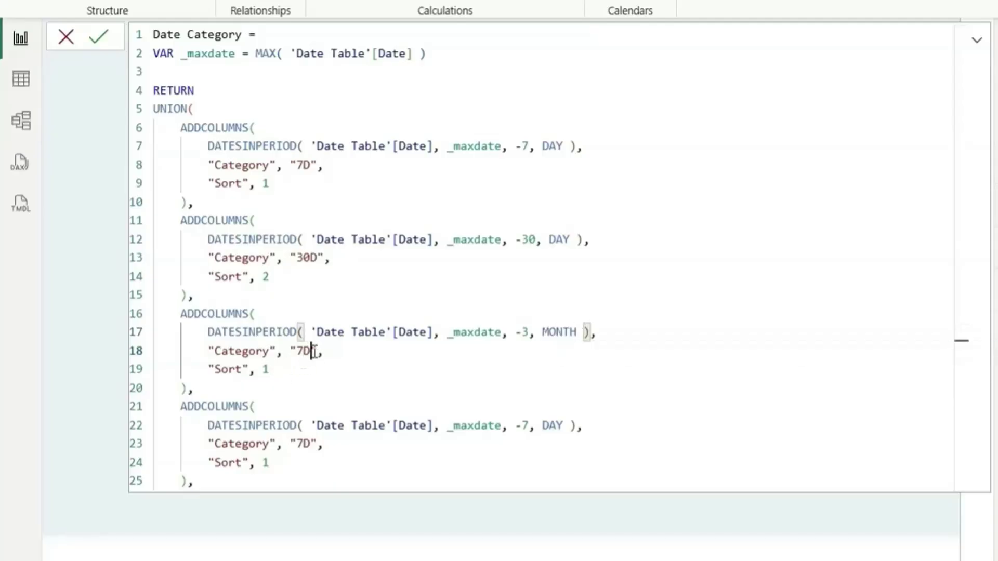
pyautogui.doubleClick(314, 351)
pyautogui.press('BackSpace')
pyautogui.write('3M')
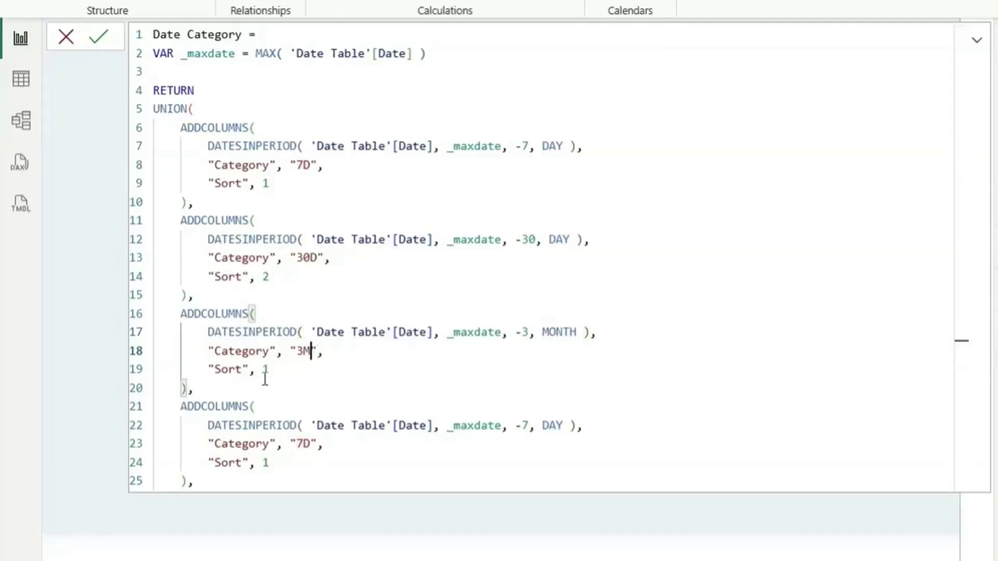
pyautogui.click(271, 371)
pyautogui.press('BackSpace')
pyautogui.write('3')
# - Change the fourth ADDCOLUMNS block's DATESINPERIOD to -6 with the MONTH interval
pyautogui.click(530, 427)
pyautogui.doubleClick(529, 428)
pyautogui.press('BackSpace')
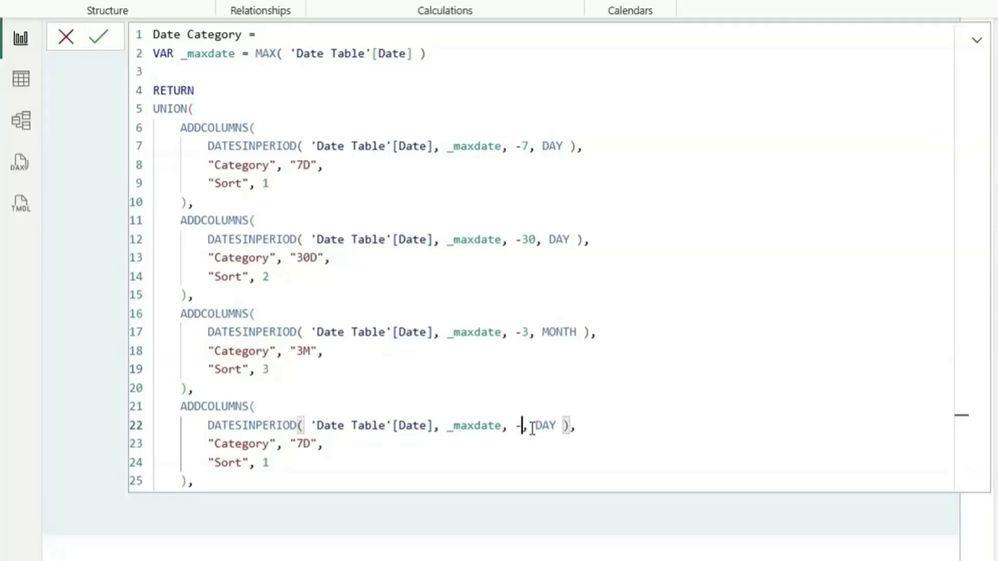
pyautogui.write('6')
pyautogui.doubleClick(552, 426)
pyautogui.write('mo')
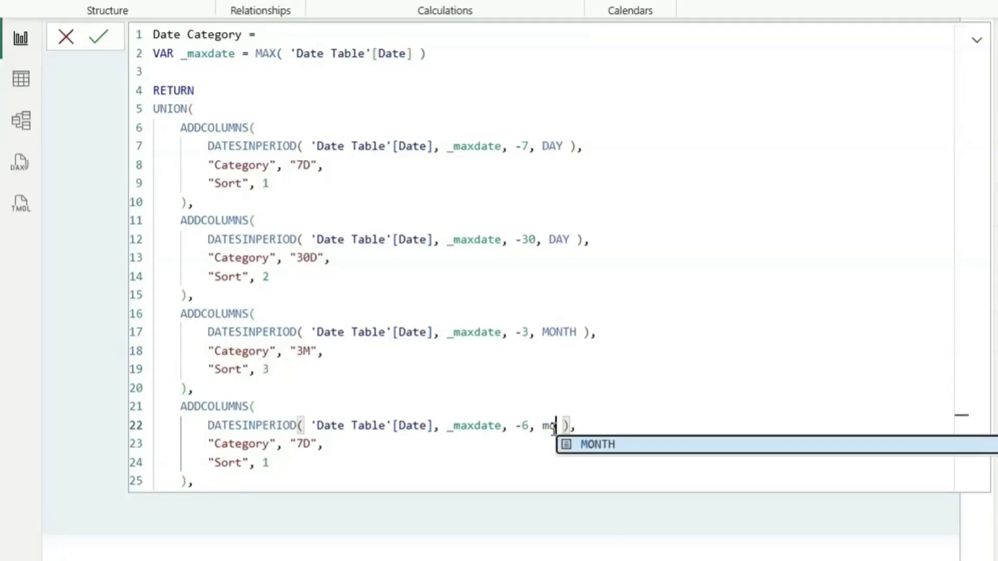
pyautogui.press('Tab')
# - Set the fourth ADDCOLUMNS block's Category to "6M" and its Sort value to 4
pyautogui.click(316, 446)
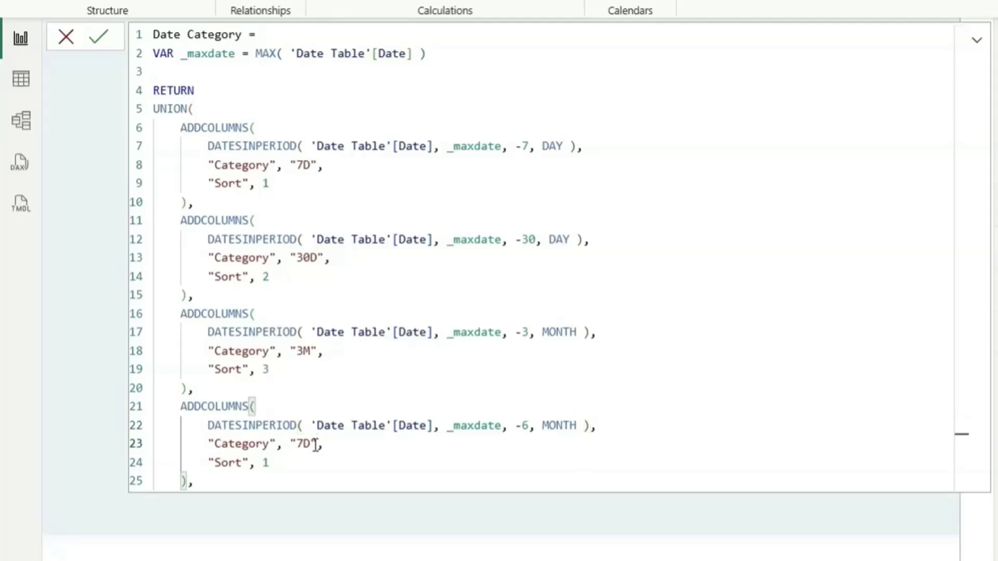
pyautogui.press('BackSpace')
pyautogui.press('BackSpace')
pyautogui.write('6M')
pyautogui.click(301, 463)
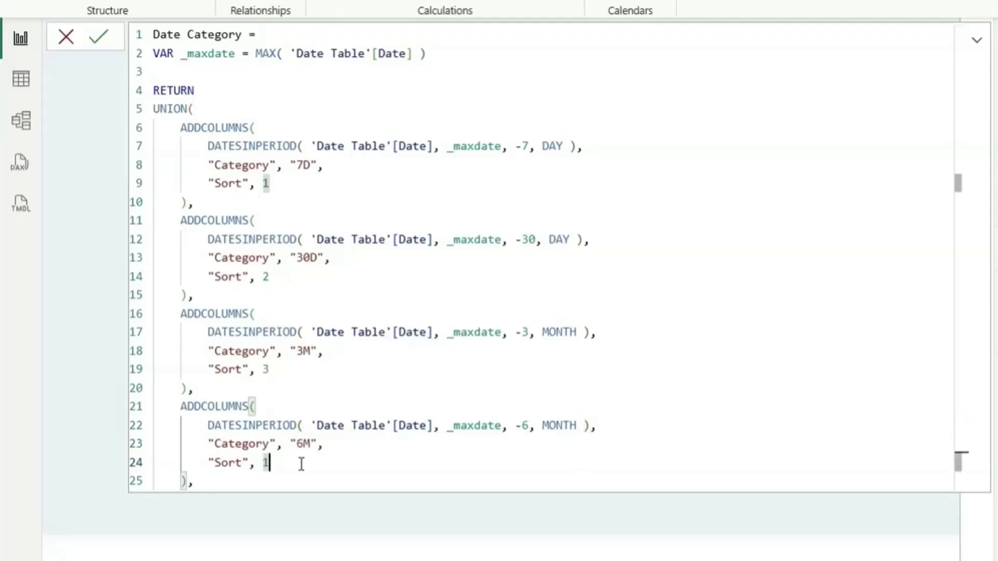
pyautogui.press('BackSpace')
pyautogui.write('4')
# - Duplicate the 6M ADDCOLUMNS block directly below itself as a fifth UNION block
pyautogui.click(217, 475)
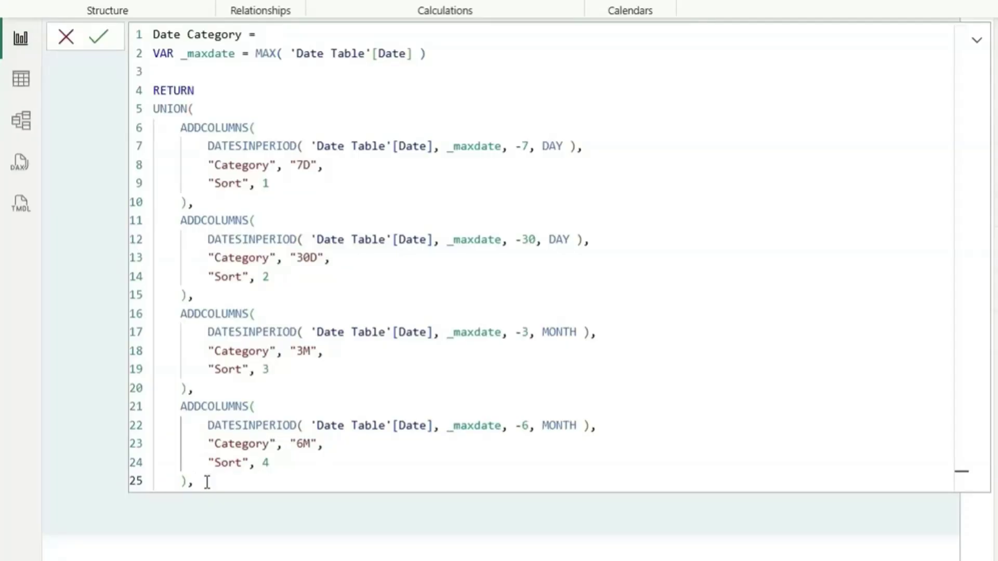
pyautogui.click(181, 406)
pyautogui.click(231, 480)
pyautogui.press('Return')
pyautogui.hotkey('ctrl', 'v')
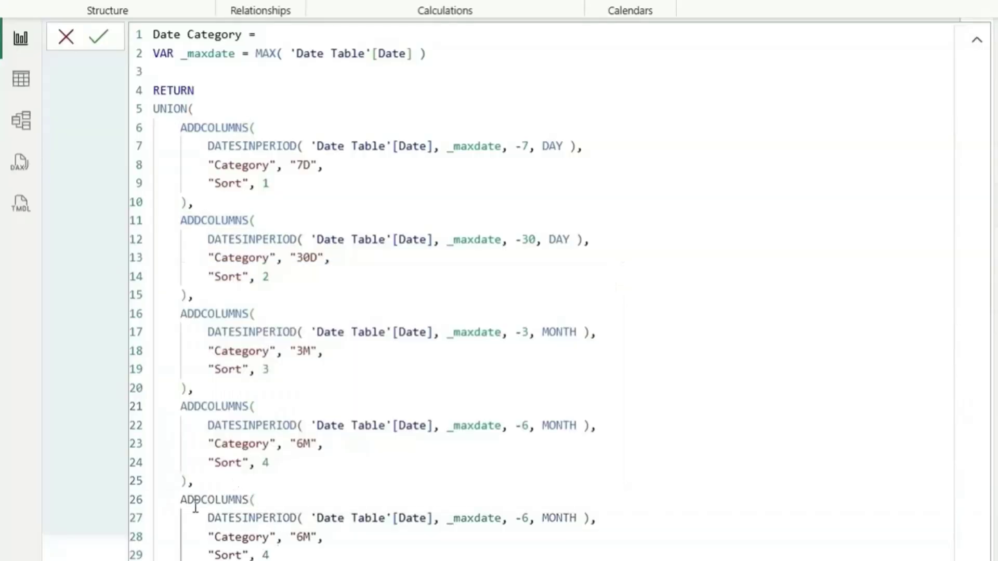
# - Replace DATESINPERIOD with DATESBETWEEN in the fifth ADDCOLUMNS block
pyautogui.doubleClick(264, 518)
pyautogui.write('dates')
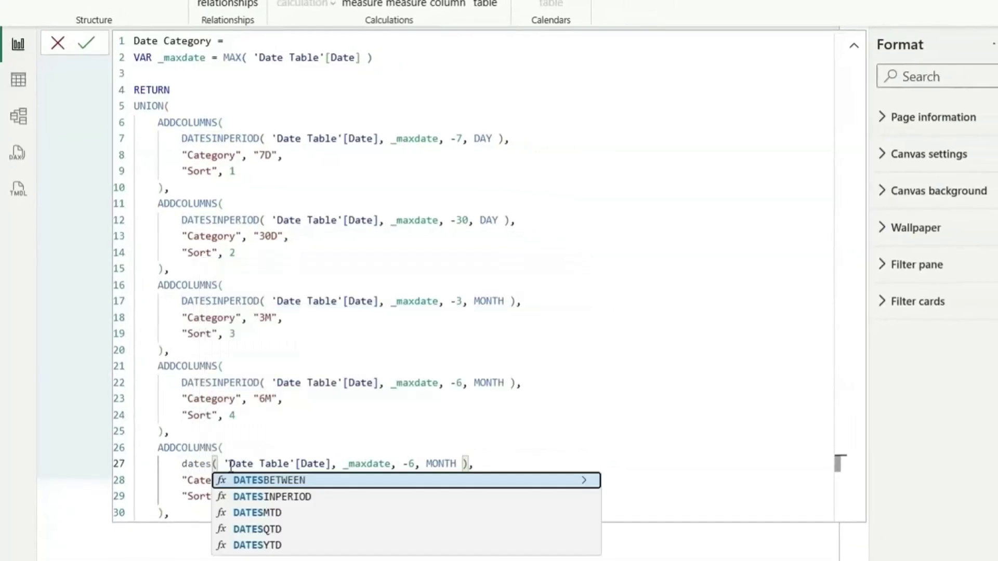
pyautogui.press('Tab')
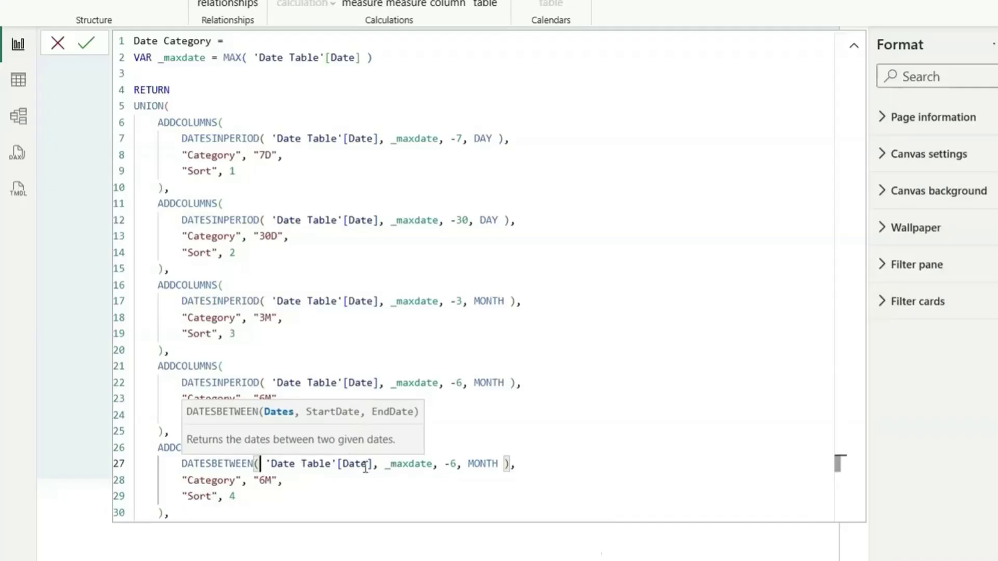
# - Wrap _maxdate in a YEAR function inside the fifth block's DATESBETWEEN
pyautogui.click(401, 464)
pyautogui.click(385, 464)
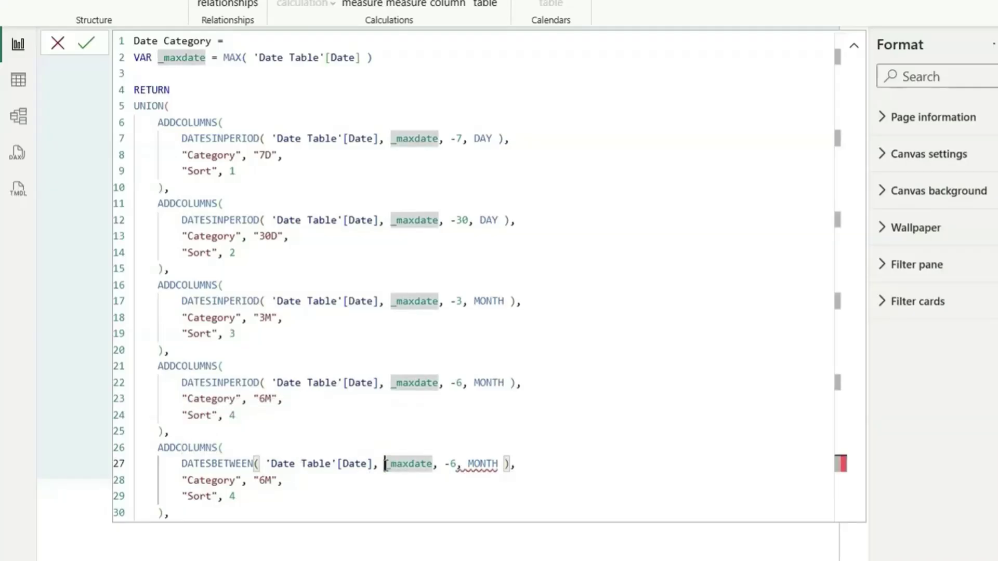
pyautogui.write('y')
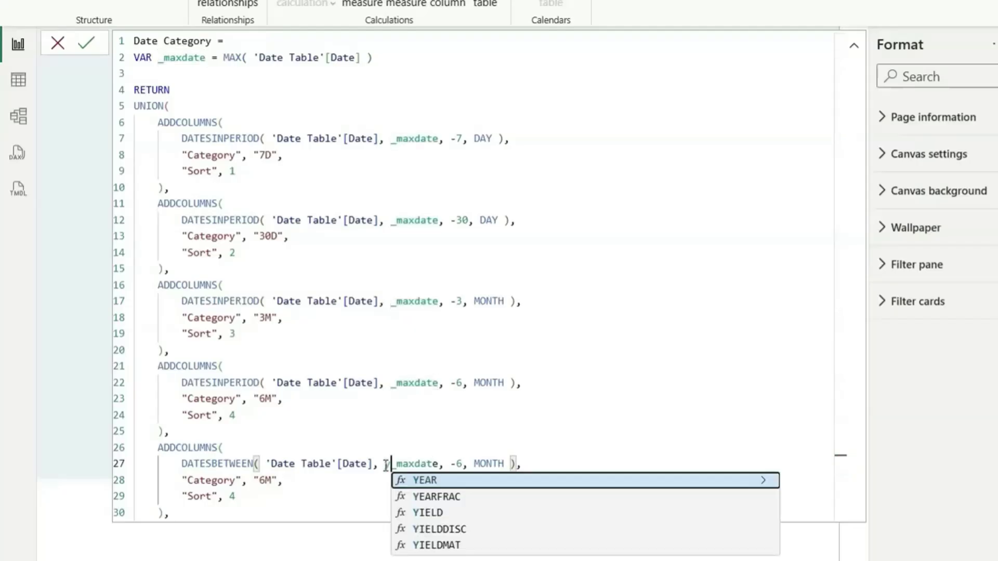
pyautogui.press('Tab')
pyautogui.hotkey('ctrl', 'Right')
pyautogui.write(')')
# - Wrap YEAR(_maxdate) in a DATE function with month 01 and day 01 as the DATESBETWEEN start date
pyautogui.click(382, 464)
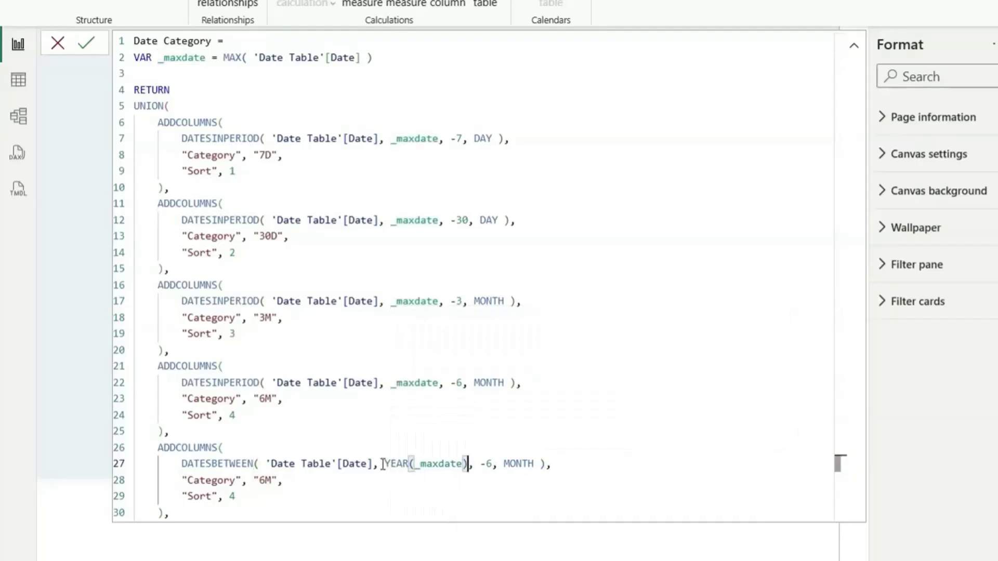
pyautogui.write('date')
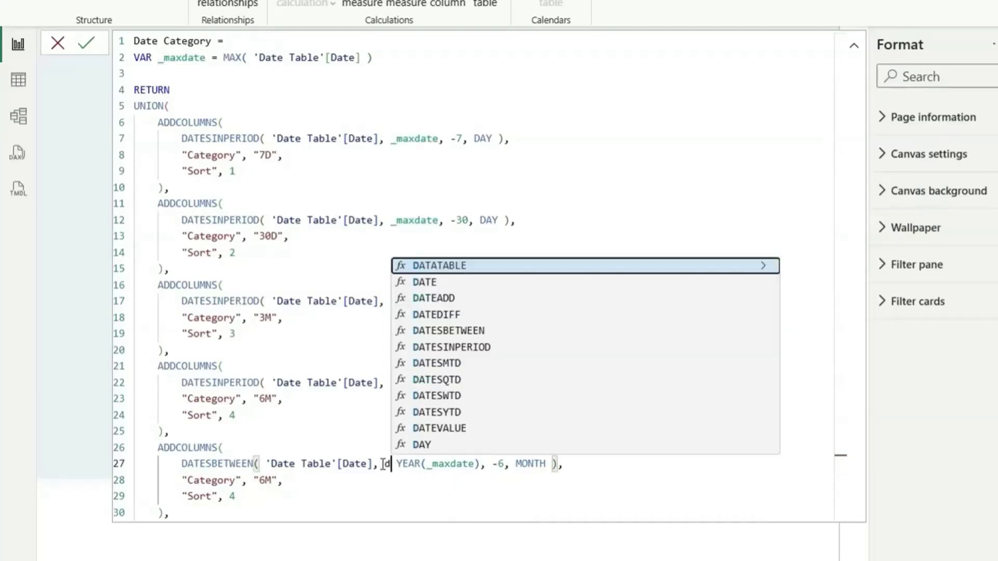
pyautogui.press('Tab')
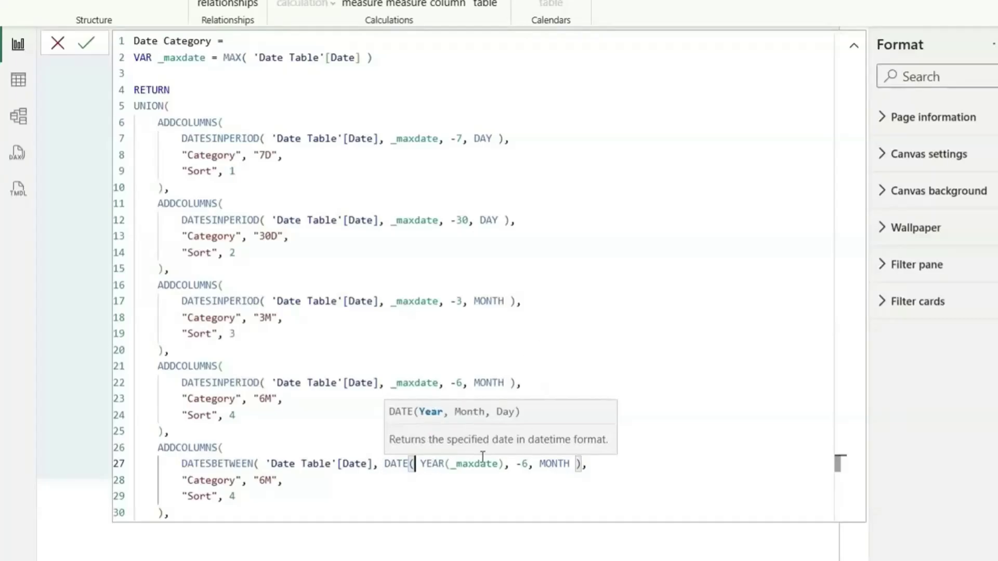
pyautogui.click(504, 464)
pyautogui.write(', , ')
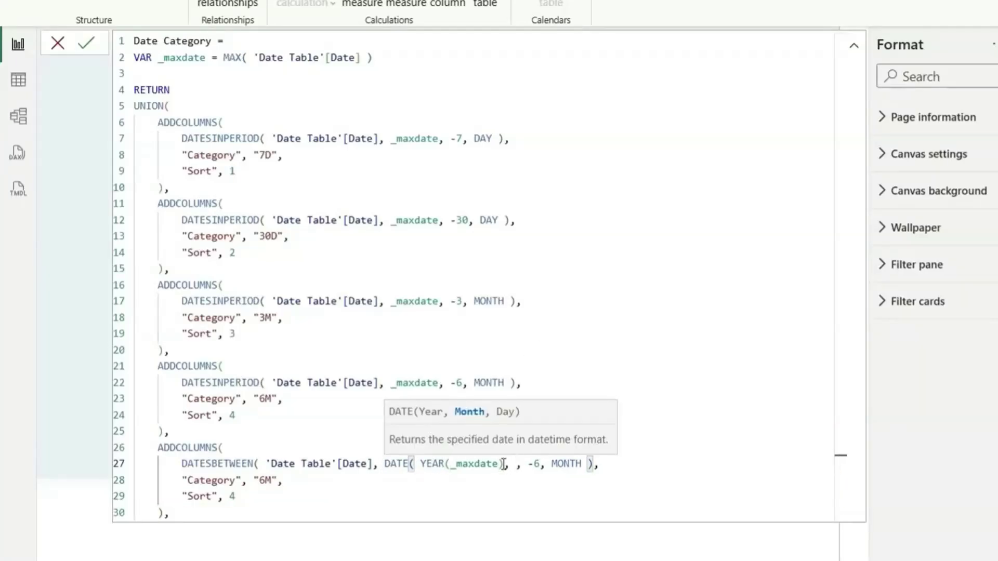
pyautogui.write('01, 01 ')
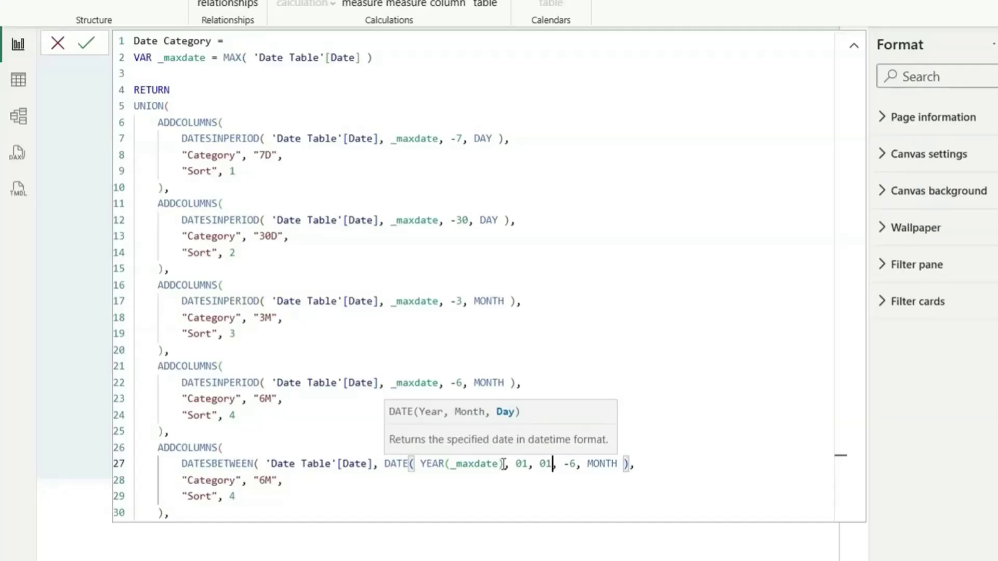
pyautogui.write(')')
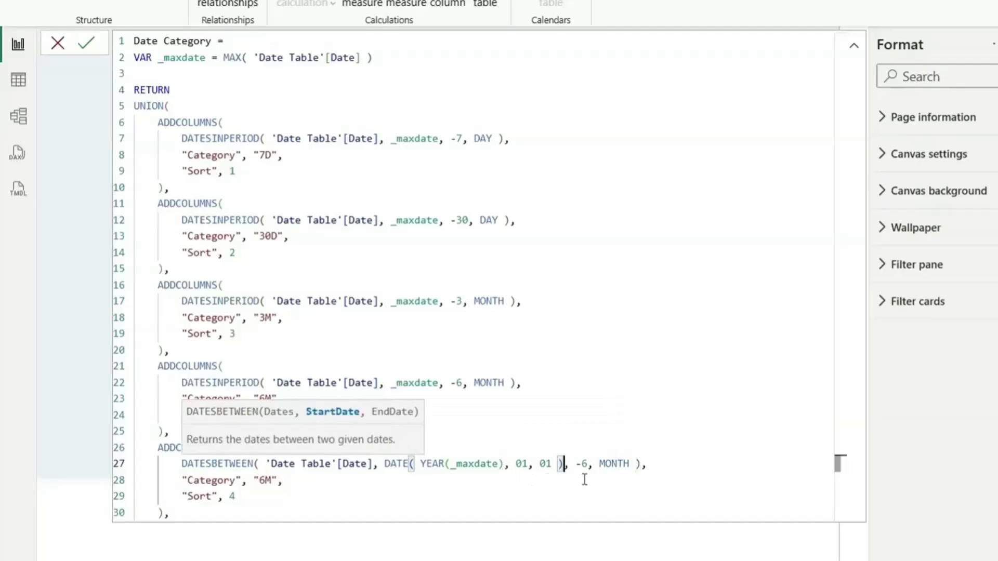
# - Replace the -6, MONTH arguments with _maxdate as the end date and set the fifth block's Category to "CY"
pyautogui.moveTo(575, 464); pyautogui.dragTo(630, 466)
pyautogui.press('BackSpace')
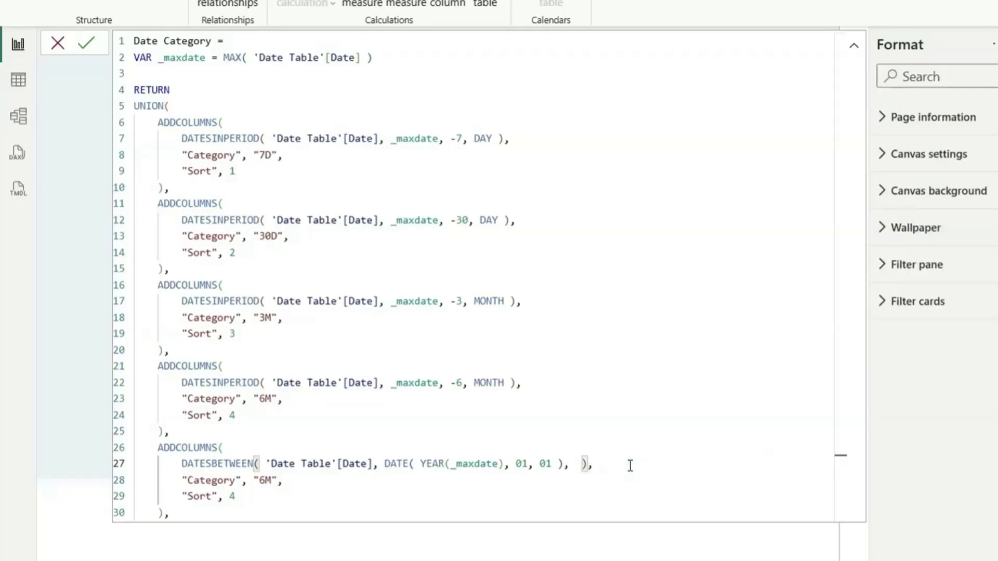
pyautogui.write('_maxdate')
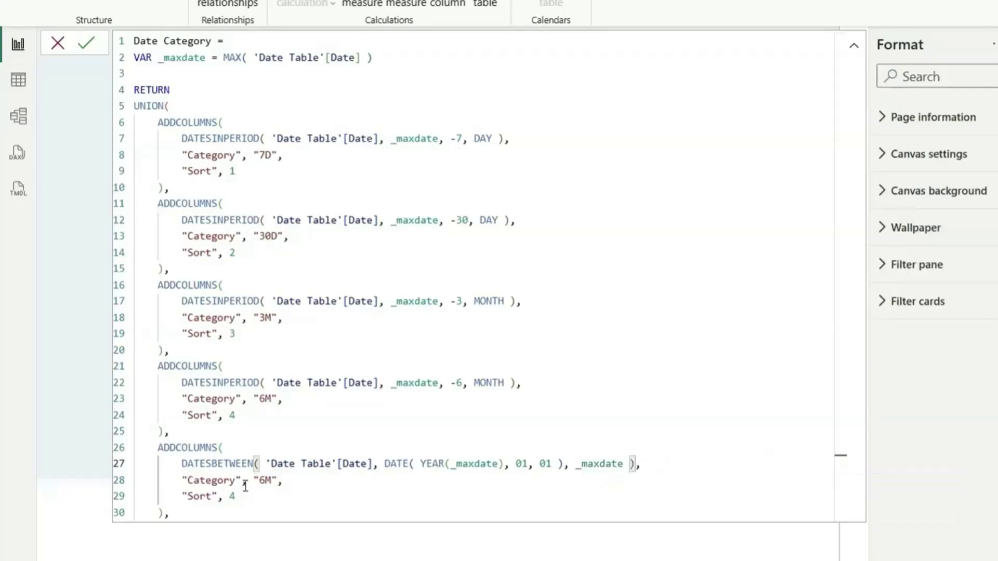
pyautogui.doubleClick(266, 481)
pyautogui.press('BackSpace')
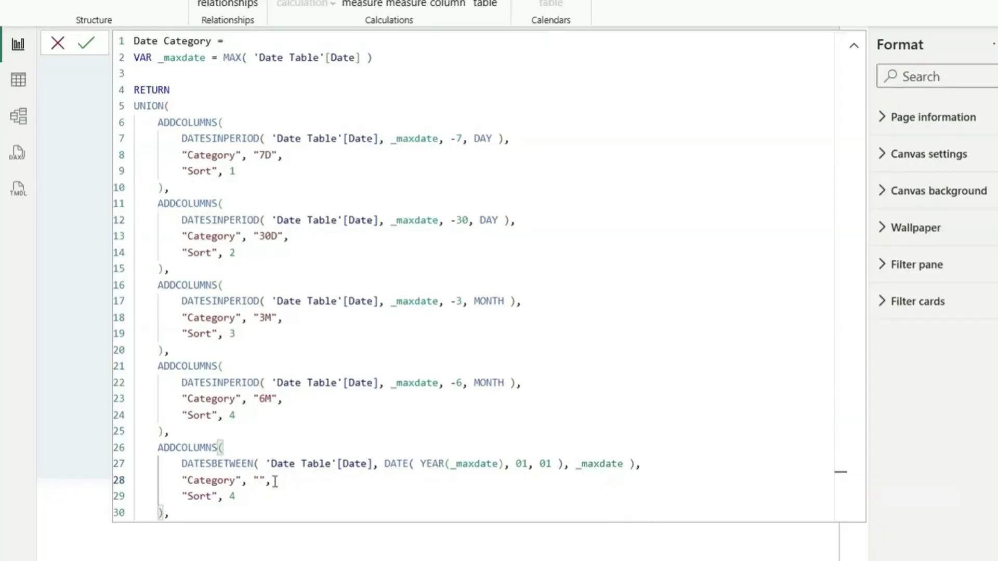
pyautogui.write('CY')
# - Declare a variable CY on the empty line above RETURN as FORMAT( _maxdate, "YYYY" )
pyautogui.click(175, 73)
pyautogui.write('v')
pyautogui.press('Tab')
pyautogui.write('CY')
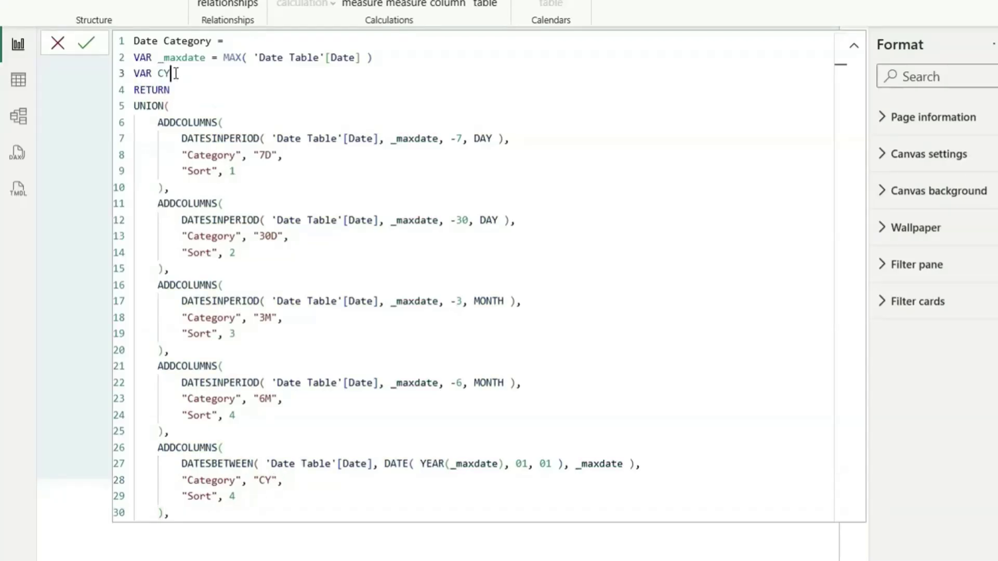
pyautogui.write(' = for')
pyautogui.press('Tab')
pyautogui.write('ye')
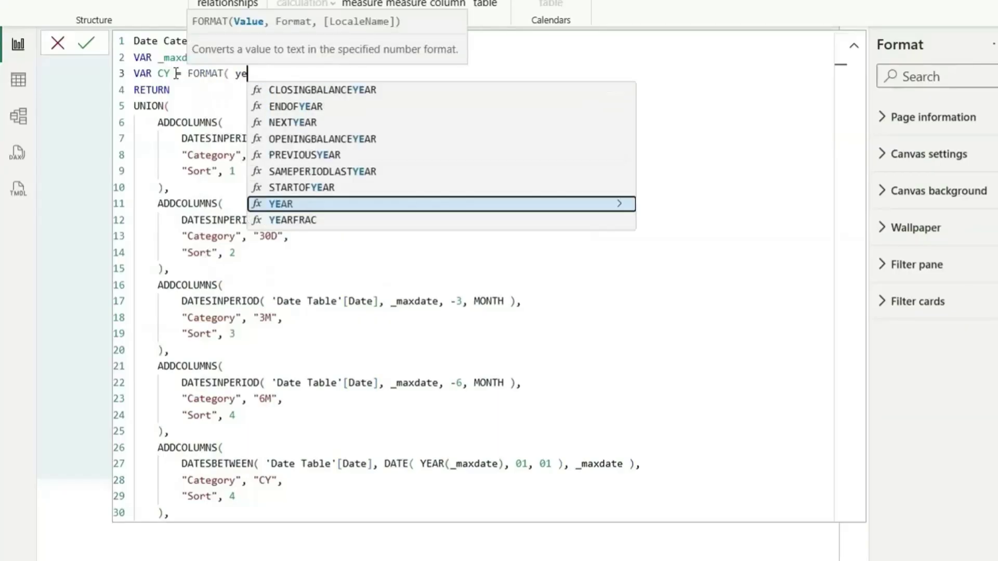
pyautogui.press('BackSpace')
pyautogui.press('BackSpace')
pyautogui.write('_m')
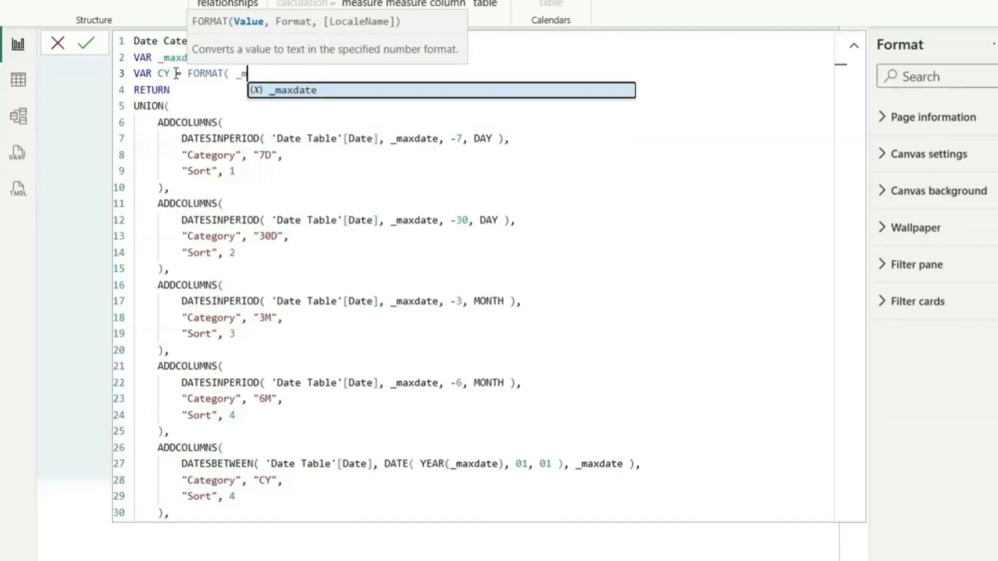
pyautogui.press('Tab')
pyautogui.write(', "YYYY"')
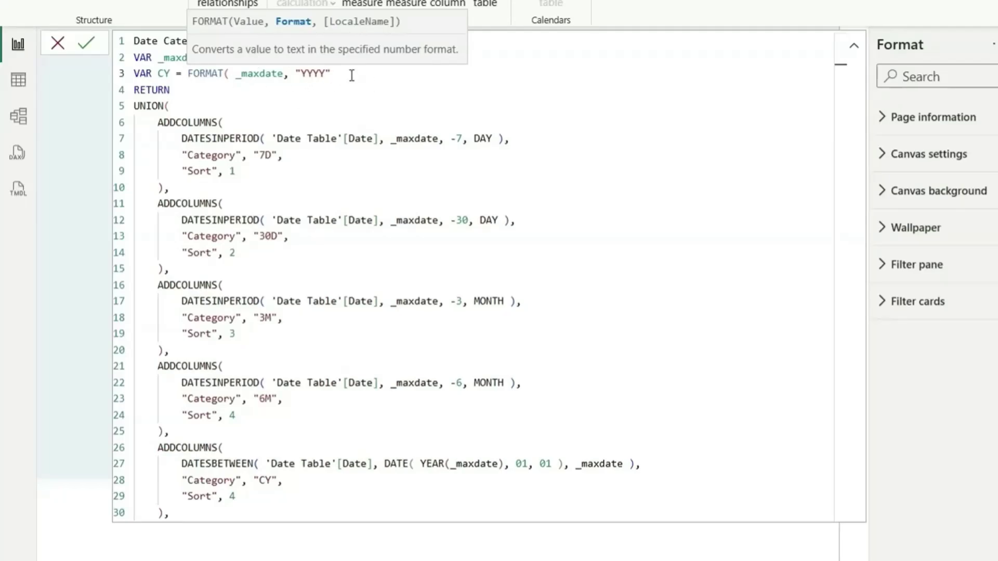
pyautogui.write(')')
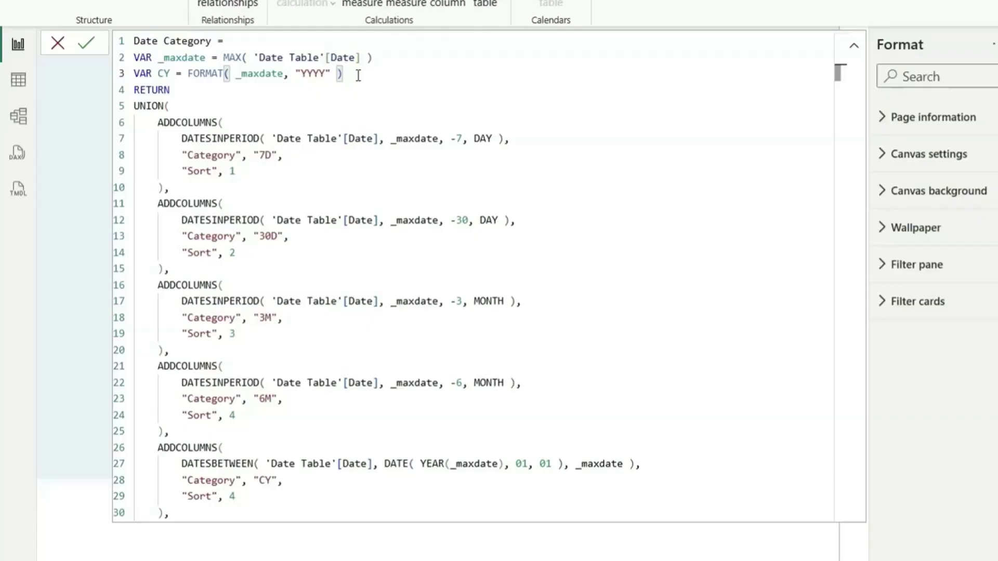
# - Duplicate the CY variable line directly below and rename the copy PY
pyautogui.moveTo(343, 73); pyautogui.dragTo(134, 73)
pyautogui.hotkey('ctrl', 'c')
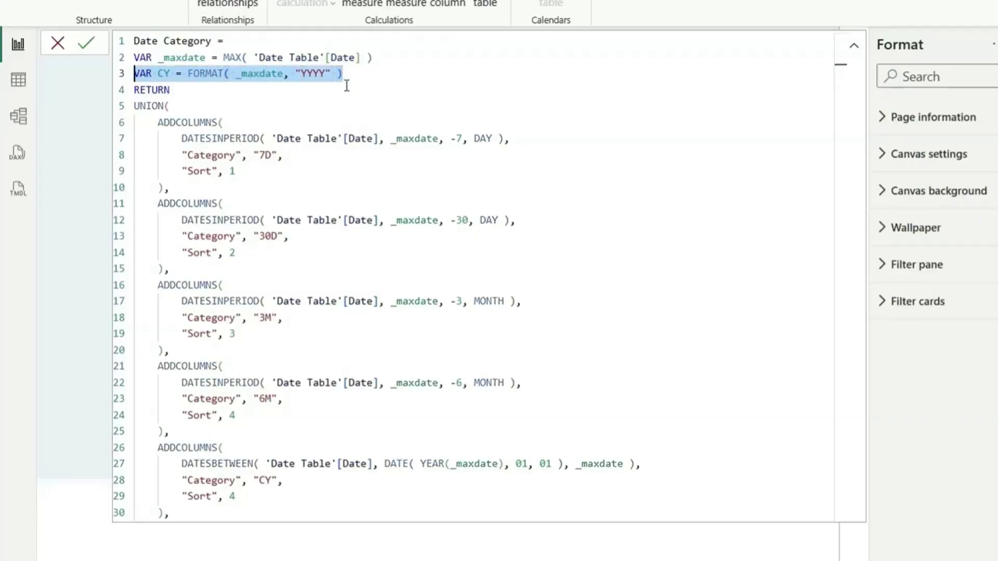
pyautogui.click(349, 73)
pyautogui.press('Return')
pyautogui.hotkey('ctrl', 'v')
pyautogui.click(167, 90)
pyautogui.press('BackSpace')
pyautogui.write('P')
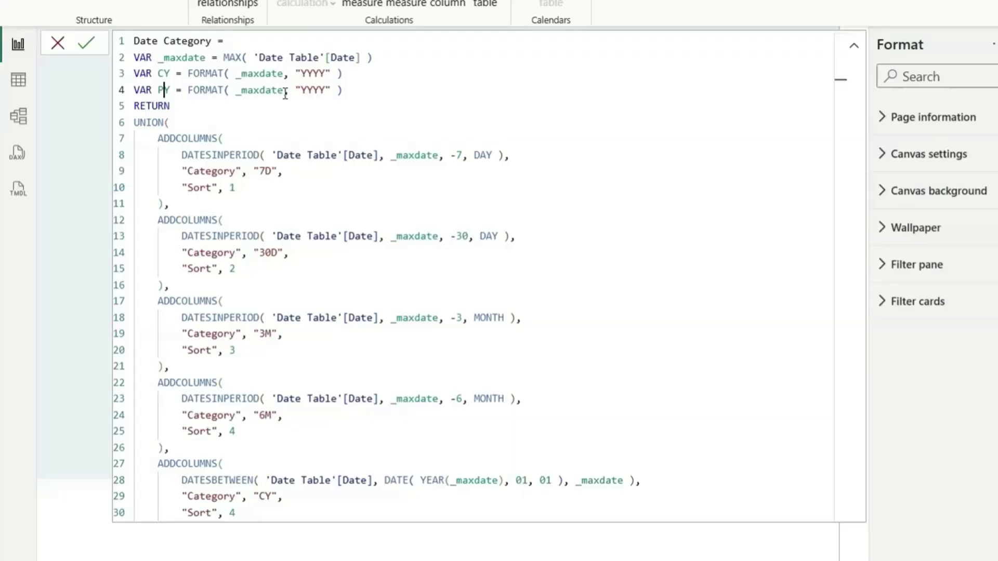
# - Change the value formatted in the PY variable to YEAR( _maxdate) - 1
pyautogui.click(232, 92)
pyautogui.write('YEAR(')
pyautogui.click(313, 92)
pyautogui.write(')')
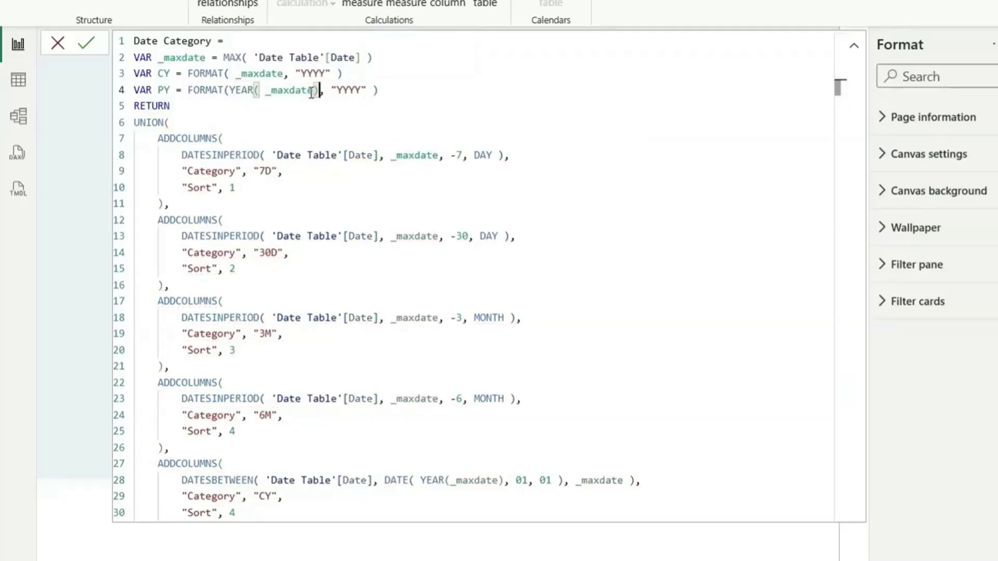
pyautogui.write(' - 1')
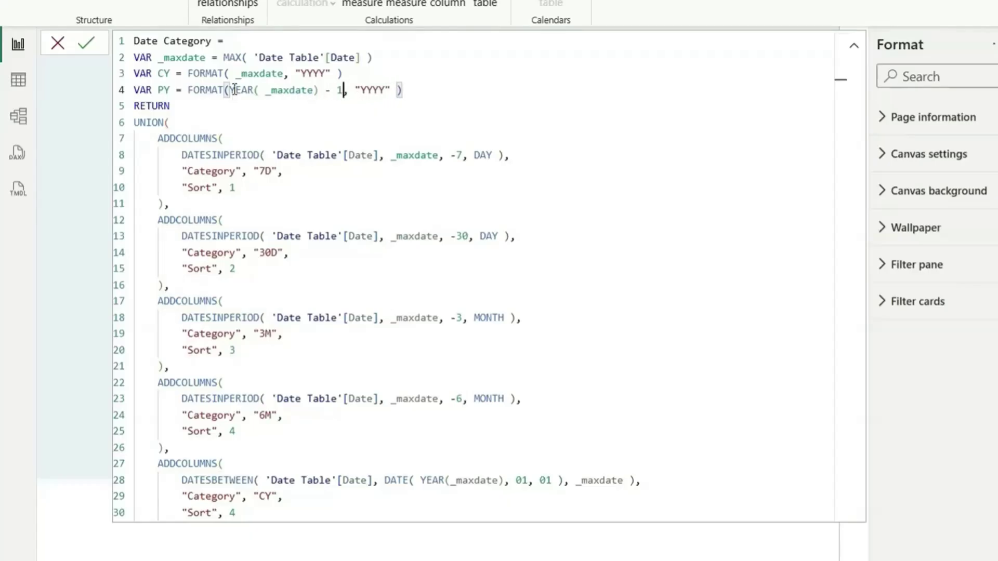
pyautogui.click(422, 88)
# - Rewrite the PY variable to use CONVERT with the TEXT data type instead of FORMAT with "YYYY"
pyautogui.doubleClick(206, 90)
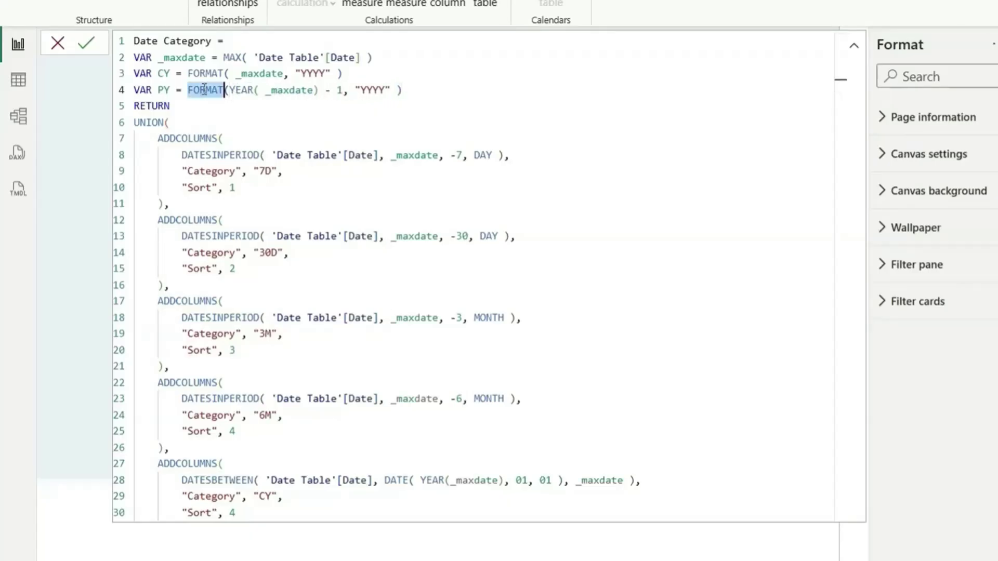
pyautogui.write('con')
pyautogui.write('v')
pyautogui.press('Tab')
pyautogui.moveTo(359, 90); pyautogui.dragTo(404, 90)
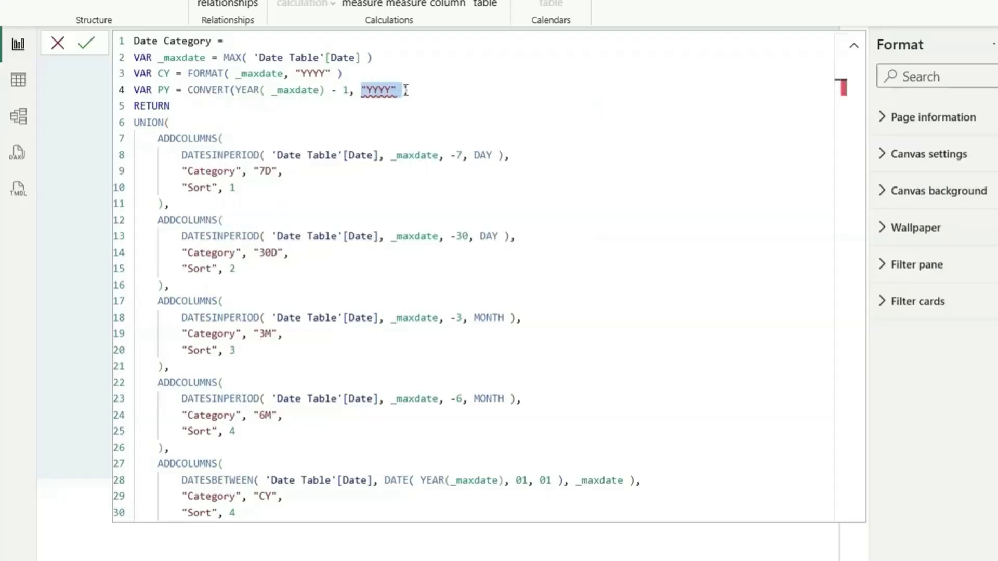
pyautogui.write('te')
pyautogui.press('Tab')
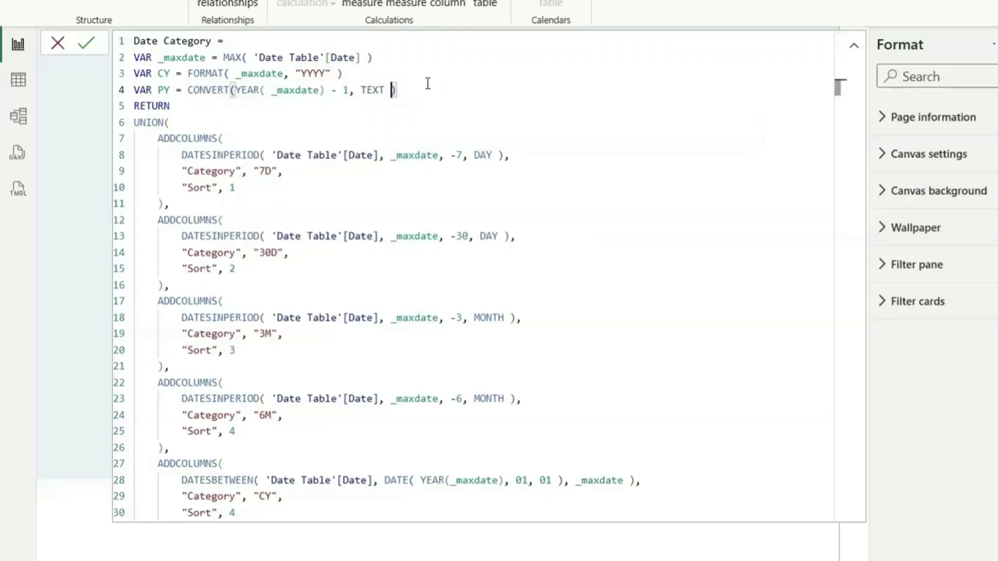
pyautogui.click(234, 90)
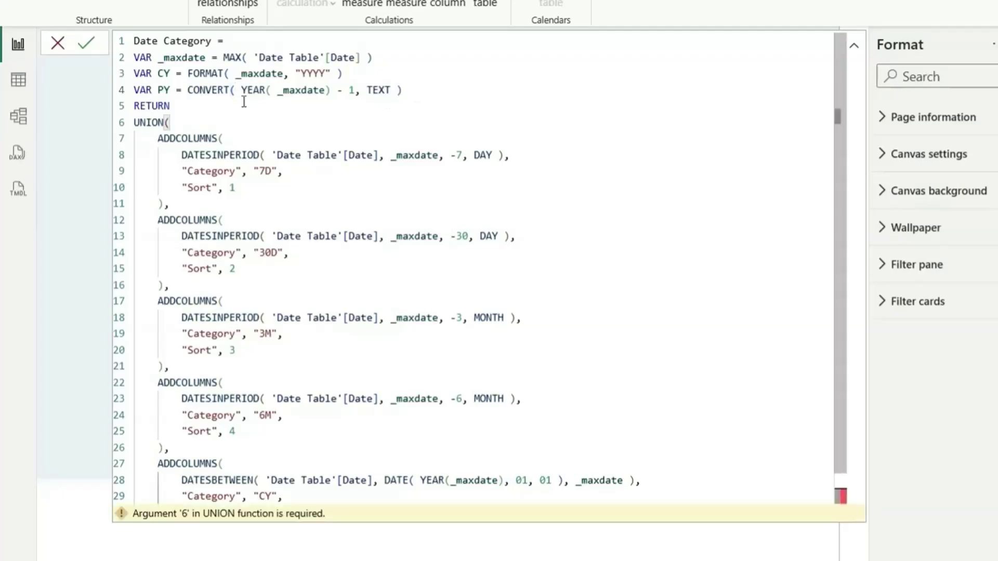
# - Replace the "CY" text in the current-year block's Category with the CY variable
pyautogui.scroll(-1, 257, 227)
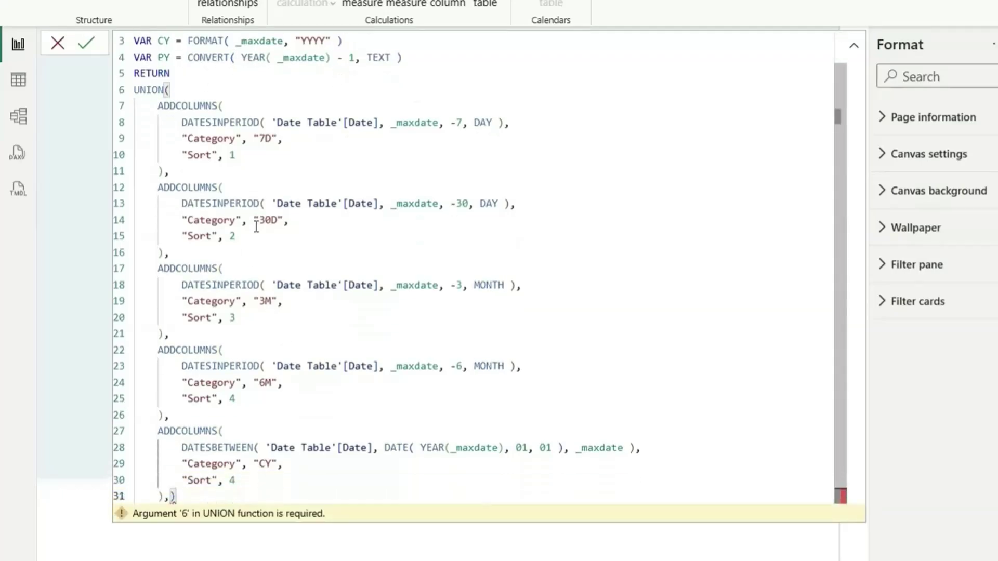
pyautogui.click(266, 464)
pyautogui.doubleClick(266, 464)
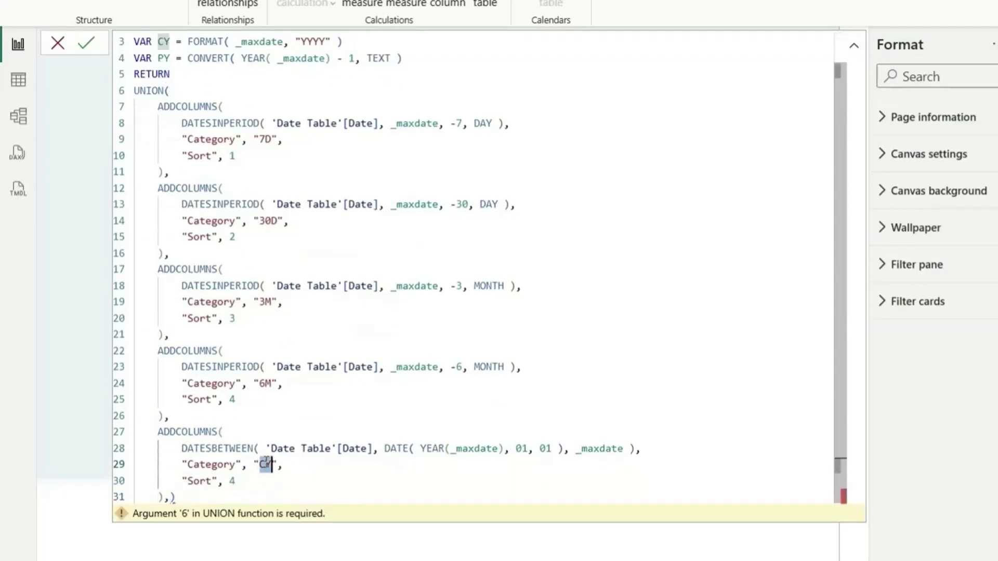
pyautogui.write('cy')
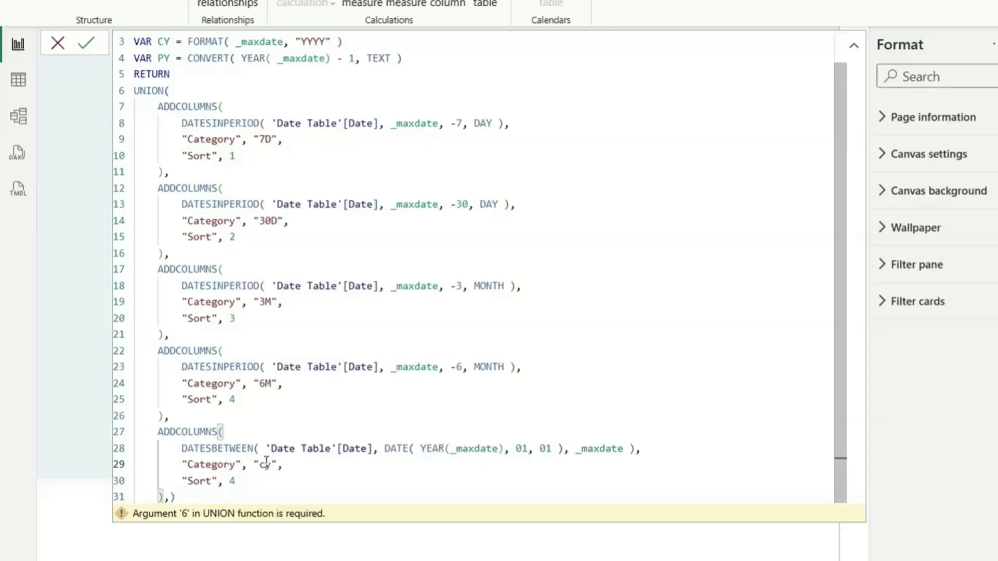
pyautogui.moveTo(281, 464); pyautogui.dragTo(254, 464)
pyautogui.write('cy')
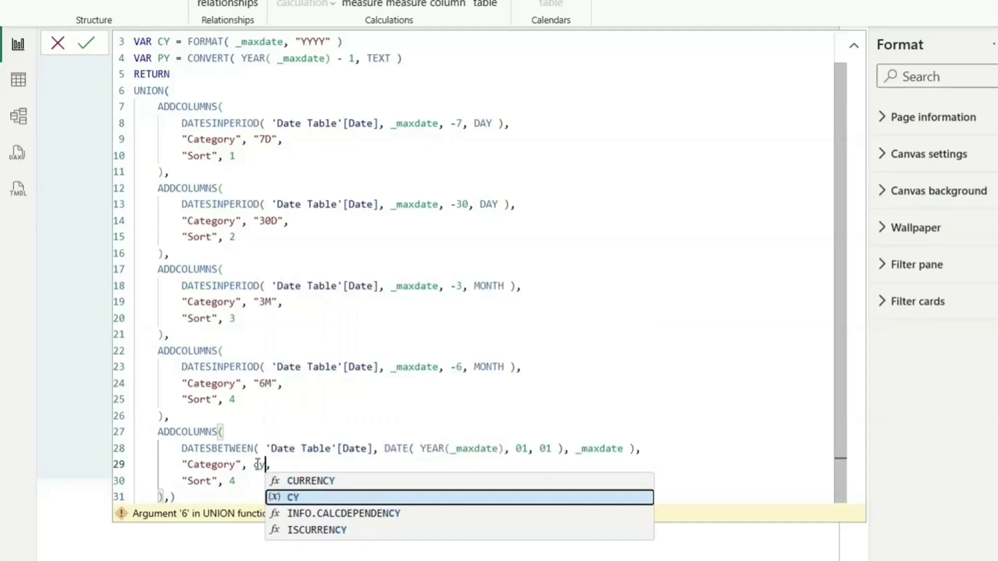
pyautogui.press('Tab')
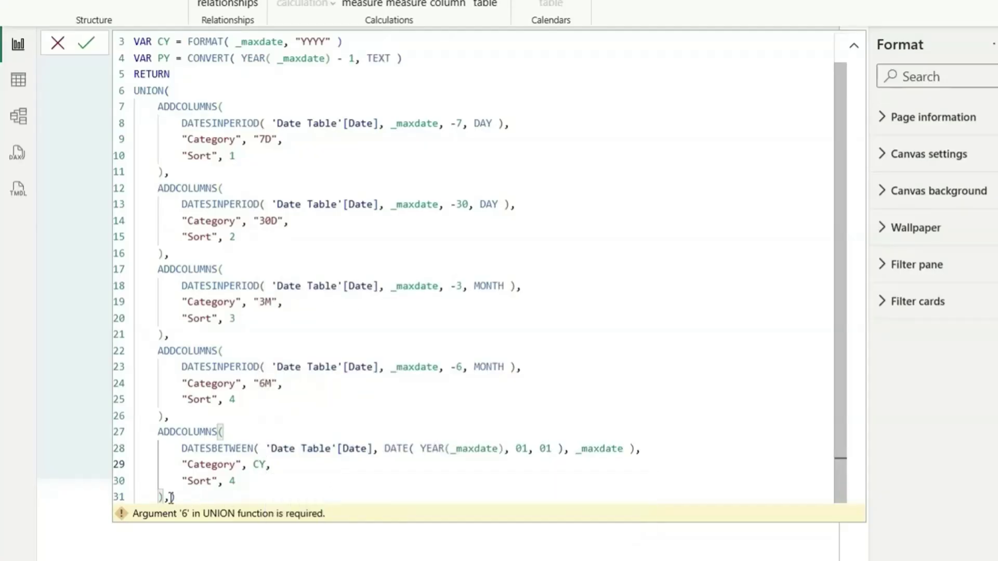
# - Duplicate the current-year ADDCOLUMNS block directly below and change the copy's start-date year to YEAR(_maxdate)-1
pyautogui.press('Return')
pyautogui.press('Escape')
pyautogui.hotkey('ctrl', 'v')
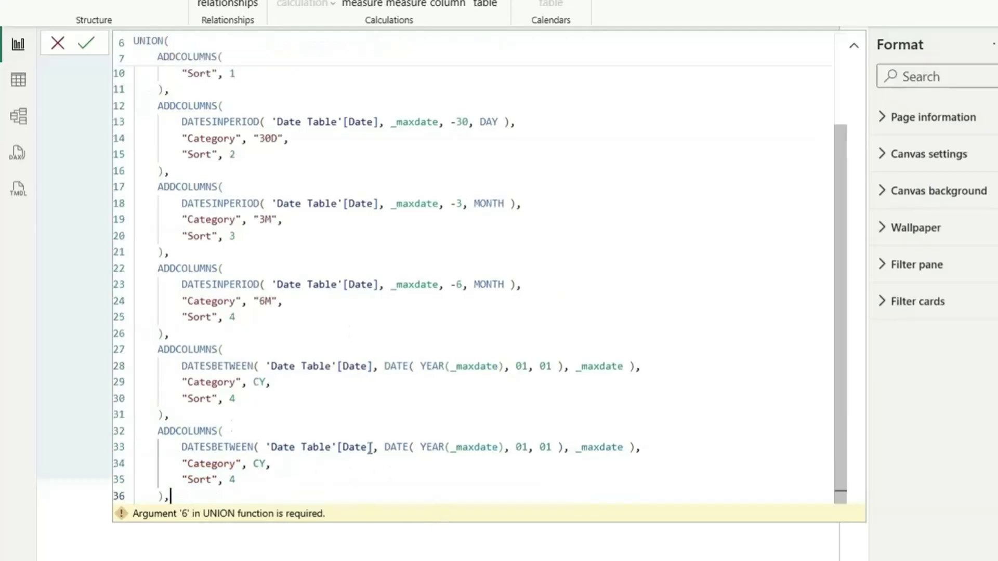
pyautogui.click(503, 447)
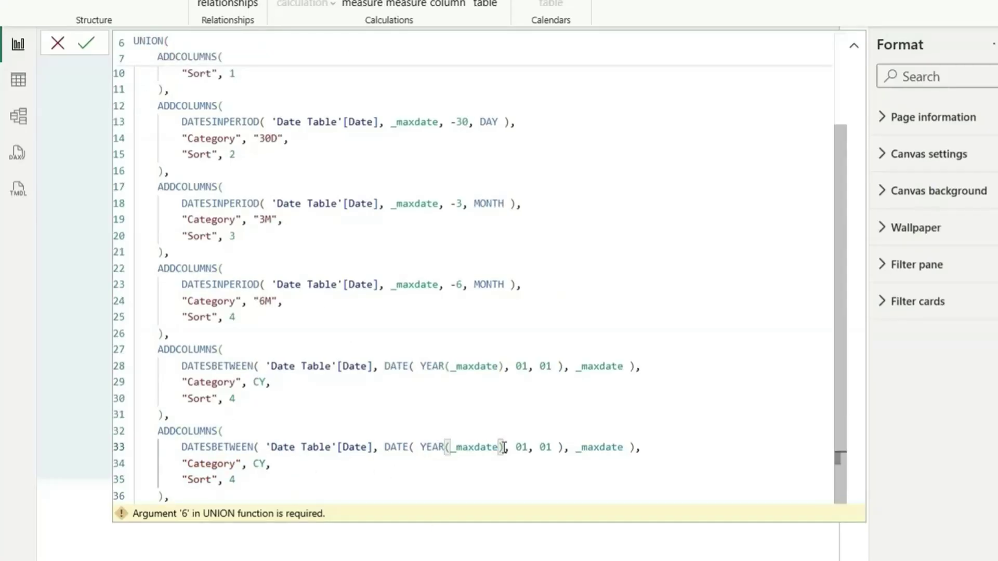
pyautogui.write('-1')
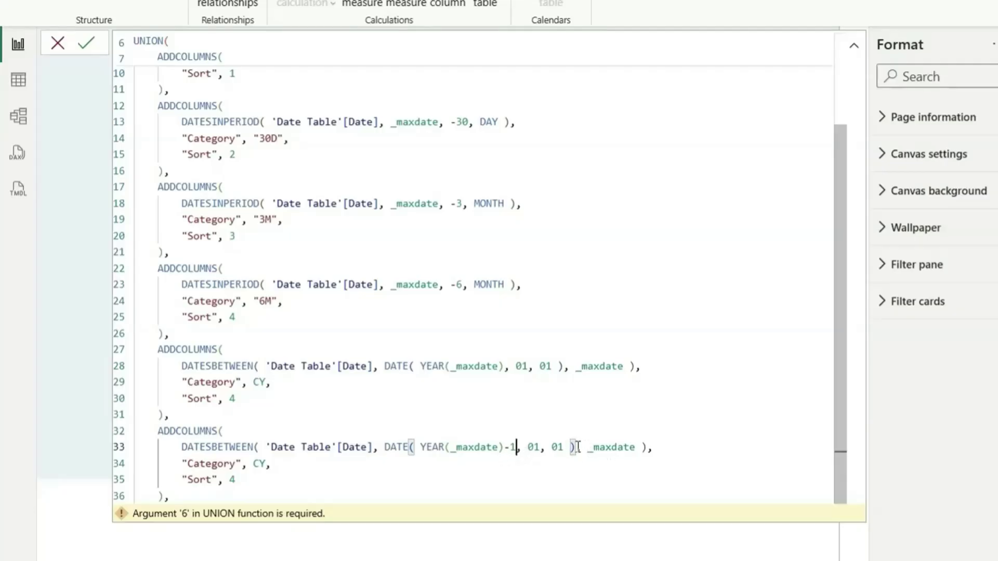
# - Replace the copied block's end date _maxdate with DATE( YEAR(_maxdate)-1, 12, 31 )
pyautogui.moveTo(575, 447); pyautogui.dragTo(385, 447)
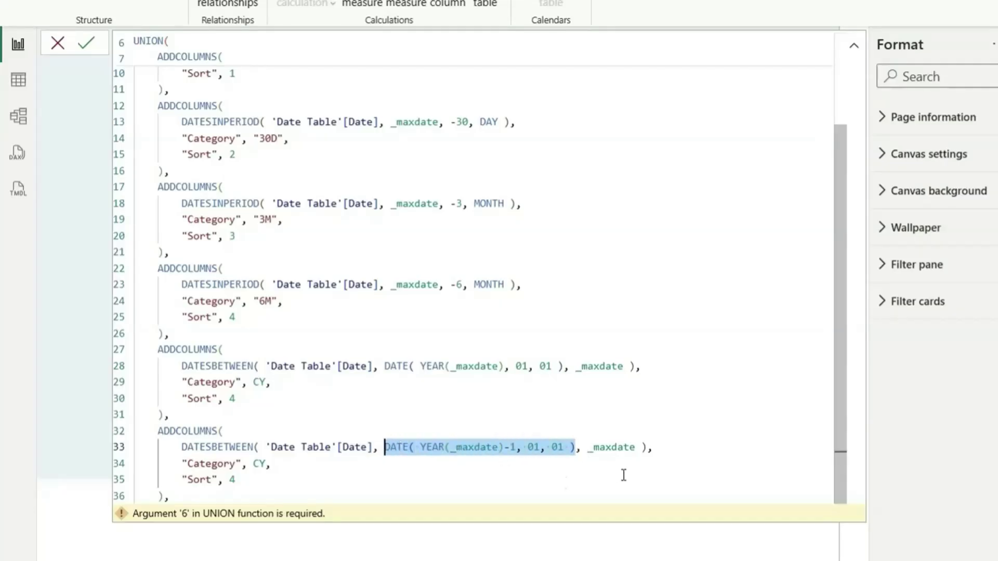
pyautogui.doubleClick(609, 447)
pyautogui.hotkey('ctrl', 'v')
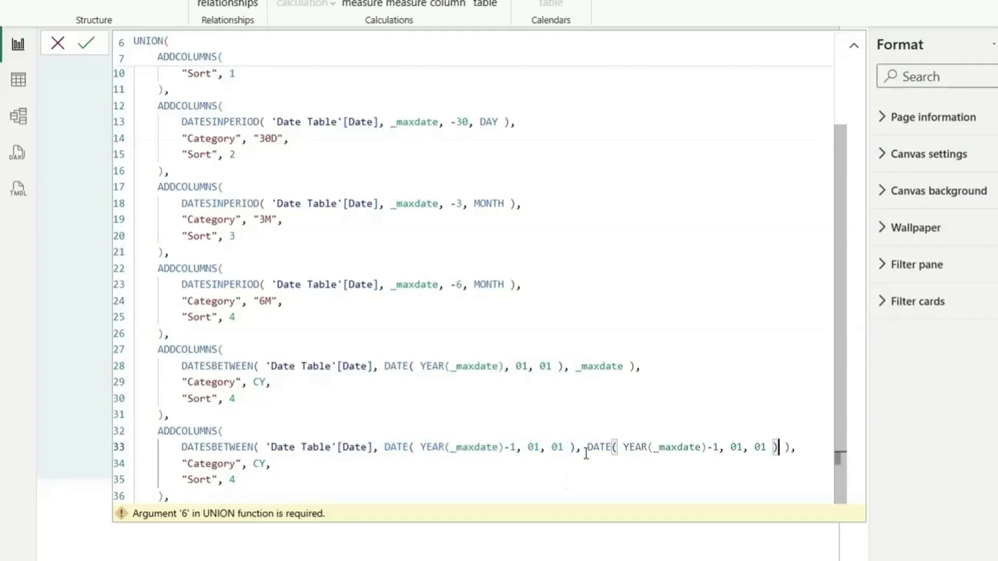
pyautogui.doubleClick(738, 447)
pyautogui.press('BackSpace')
pyautogui.write('12')
pyautogui.click(766, 447)
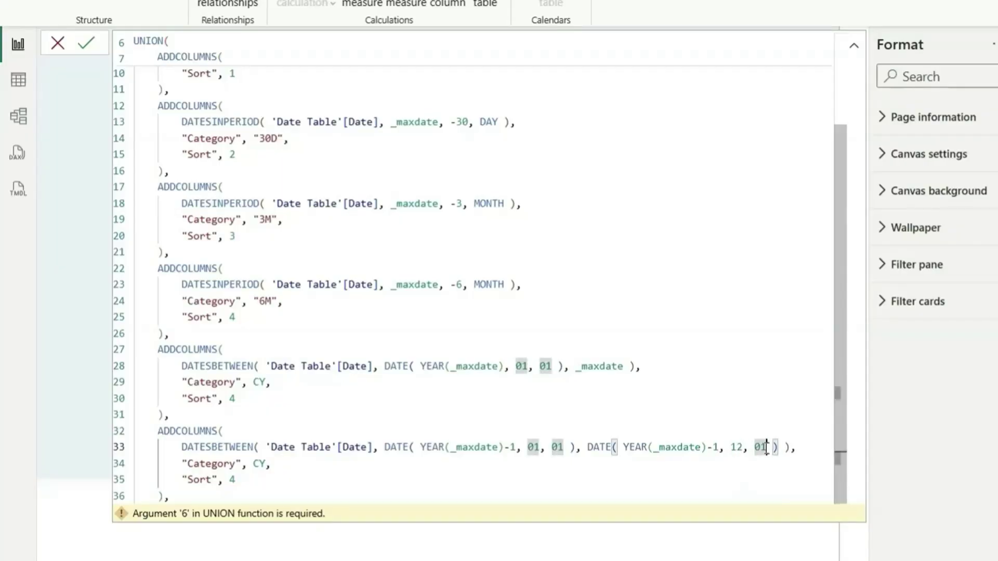
pyautogui.press('BackSpace')
pyautogui.press('BackSpace')
pyautogui.write('31')
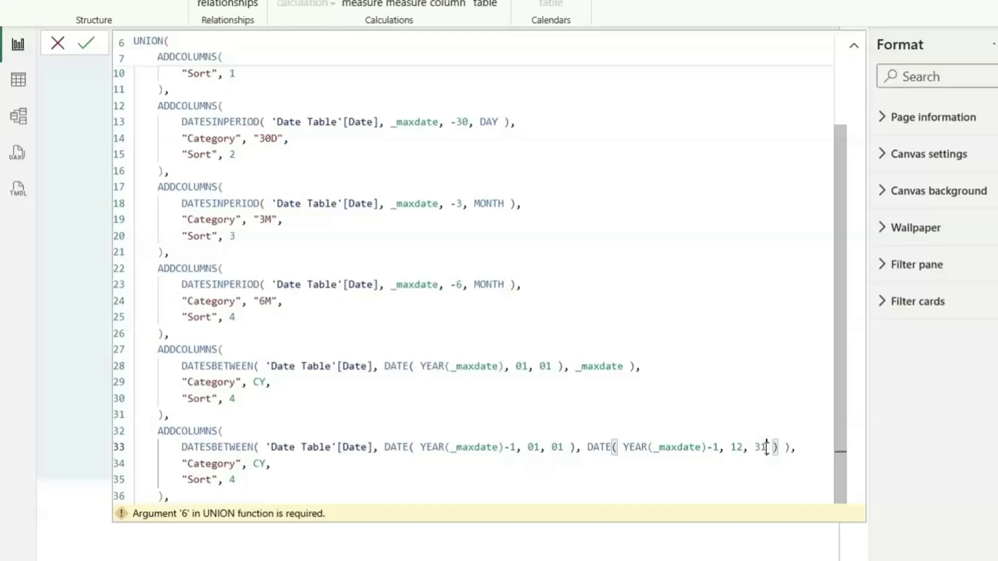
# - Set the copied block's Category to the PY variable and number the Sort values 5 for CY and 6 for PY
pyautogui.doubleClick(261, 464)
pyautogui.write('PY')
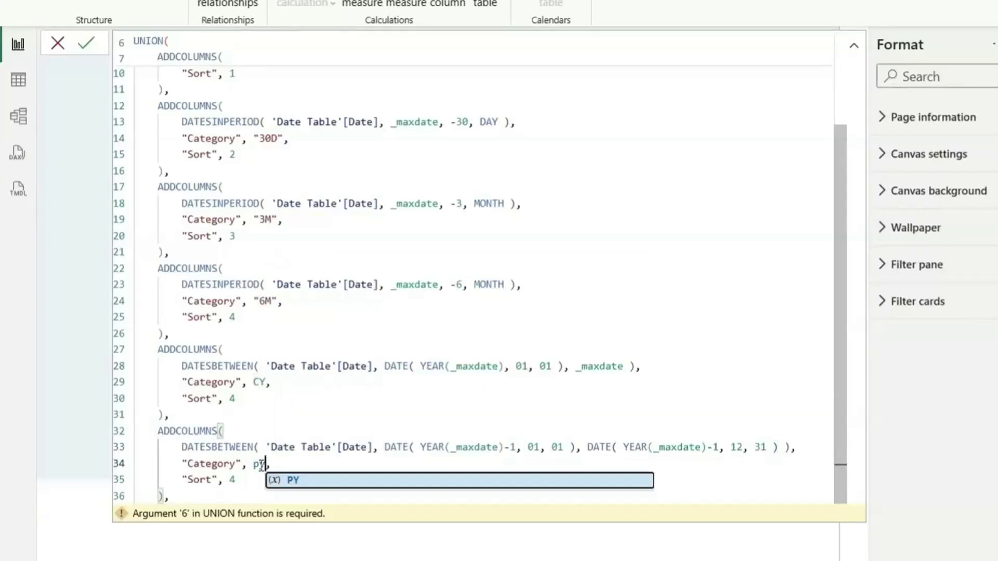
pyautogui.press('Escape')
pyautogui.click(244, 402)
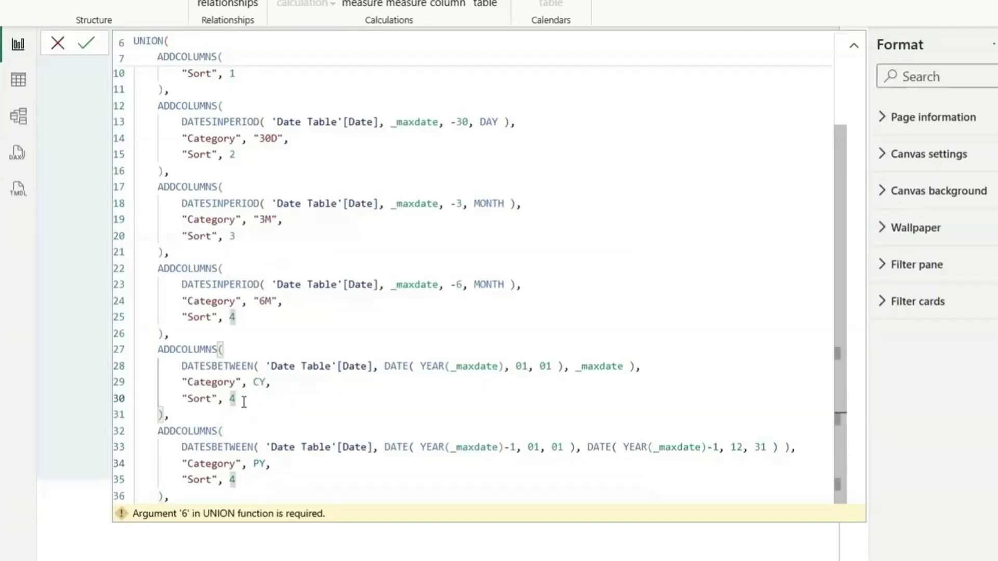
pyautogui.press('BackSpace')
pyautogui.write('5')
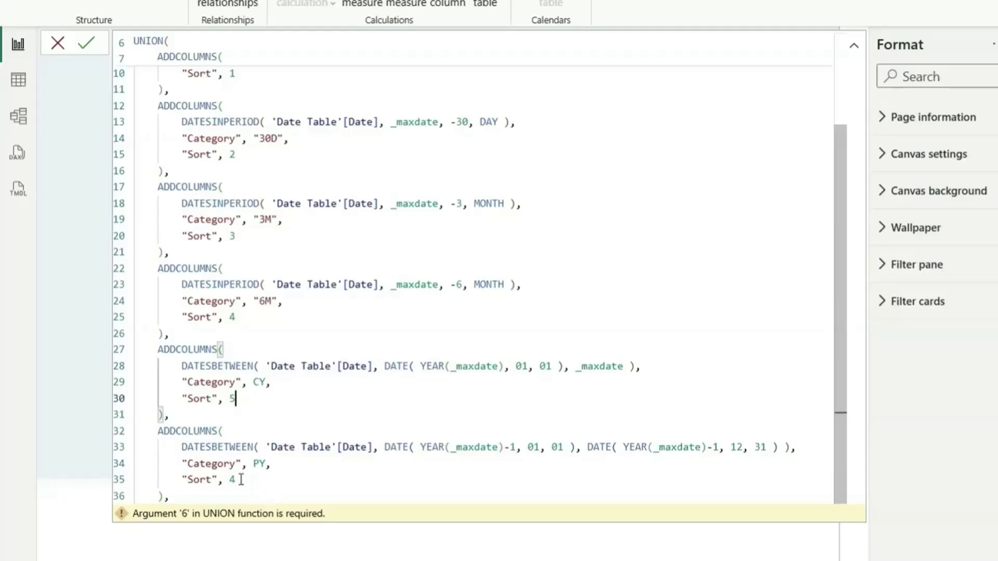
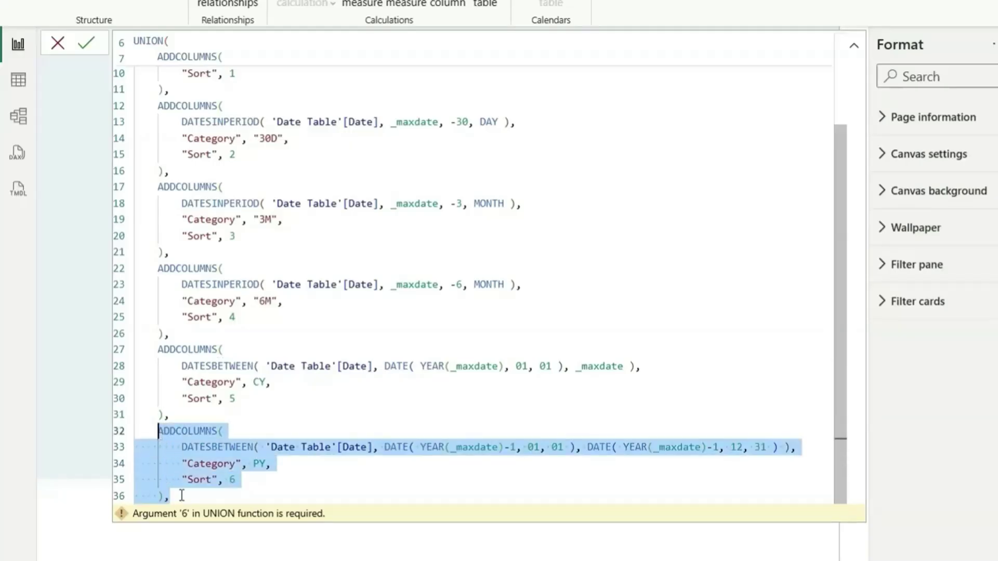
# - Duplicate the PY ADDCOLUMNS block as the final UNION argument, without a trailing comma
pyautogui.hotkey('ctrl', 'c')
pyautogui.click(180, 497)
pyautogui.press('Return')
pyautogui.hotkey('ctrl', 'v')
pyautogui.press('BackSpace')
# - Replace the last block's DATESBETWEEN expression with CALENDAR( MIN('Date Table'[Date]), _maxdate )
pyautogui.moveTo(182, 431); pyautogui.dragTo(789, 439)
pyautogui.write('ca')
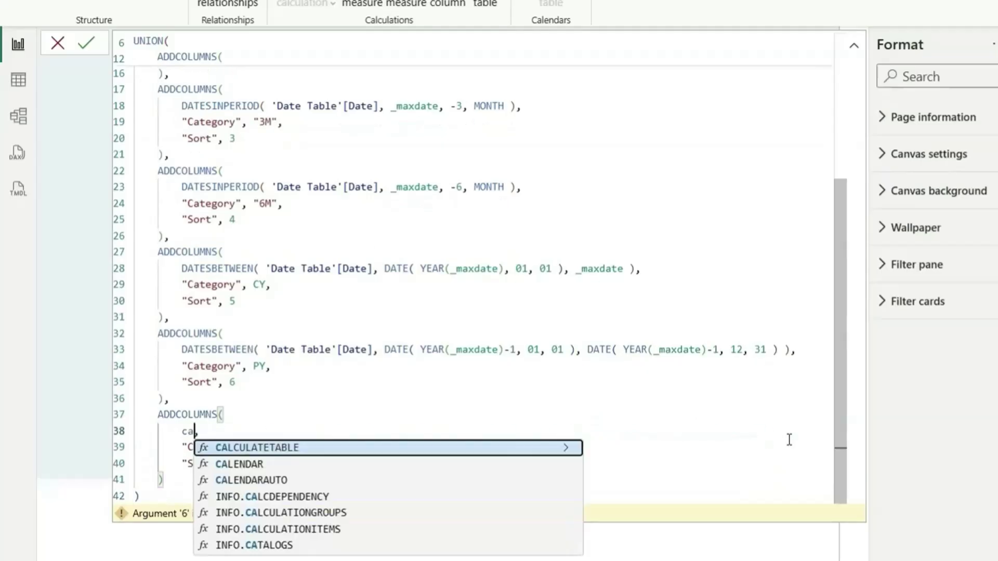
pyautogui.press('Down')
pyautogui.press('Tab')
pyautogui.write('(')
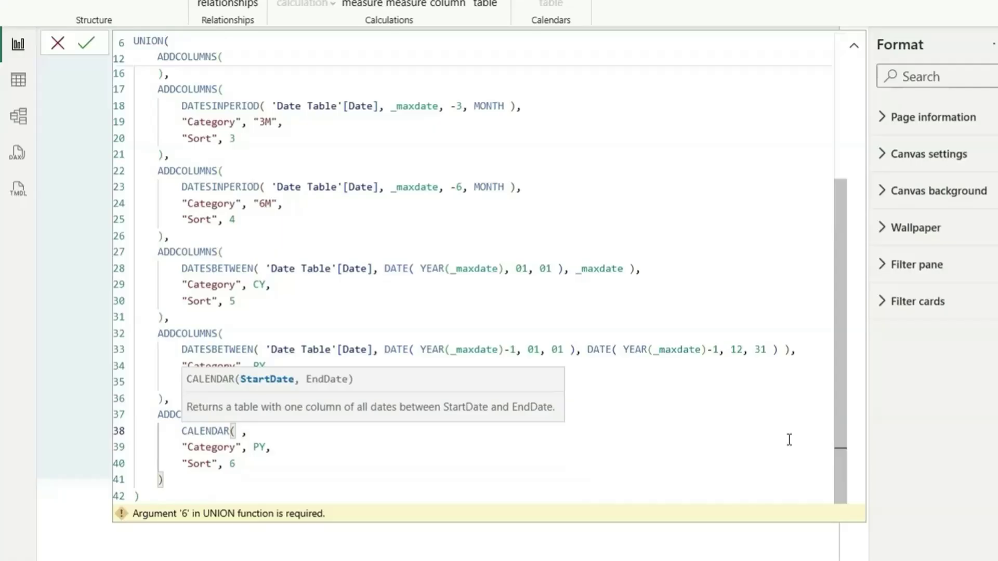
pyautogui.write('min')
pyautogui.press('Tab')
pyautogui.write('(date')
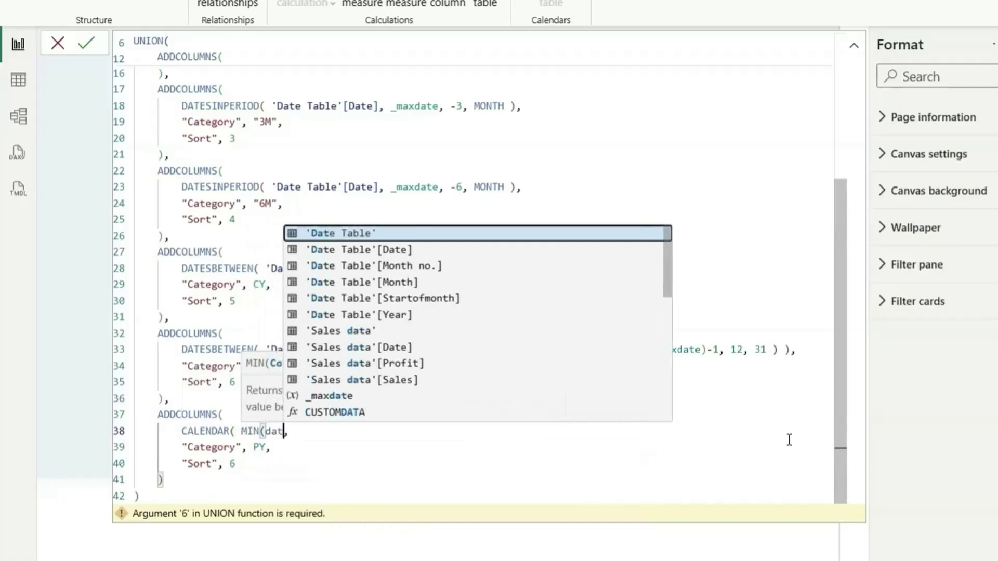
pyautogui.press('Down')
pyautogui.press('Tab')
pyautogui.write('),')
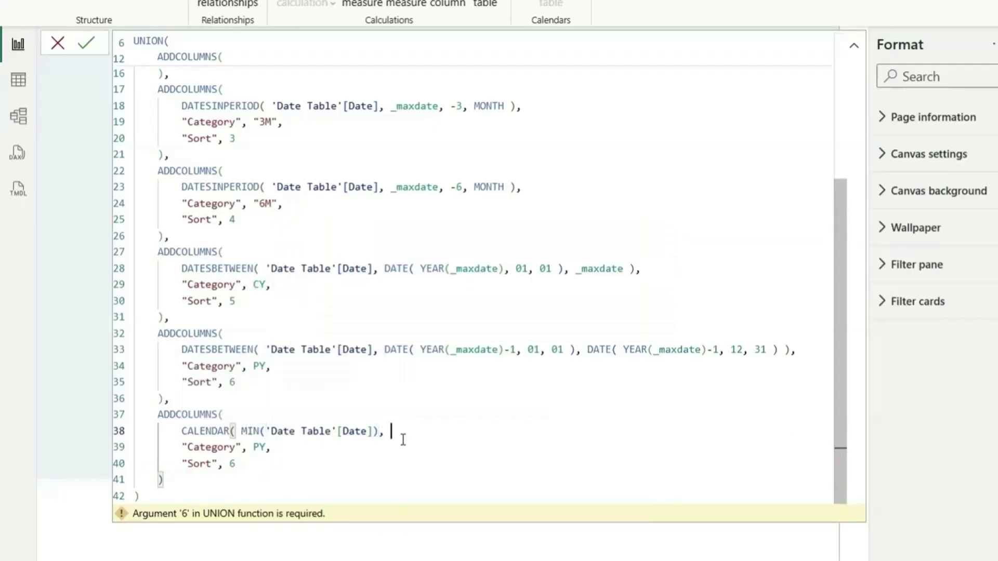
pyautogui.write(' _ma')
pyautogui.press('Tab')
pyautogui.write(')')
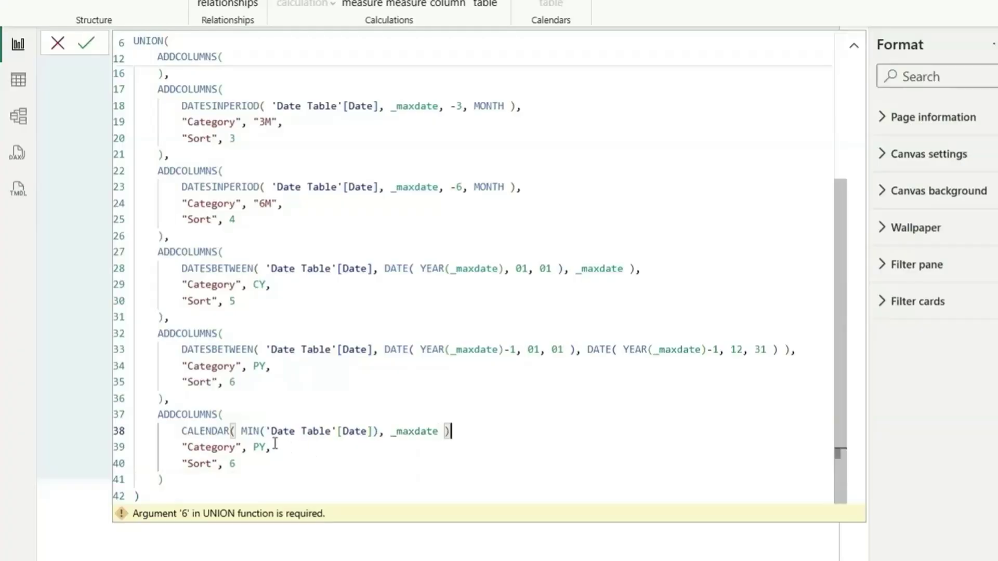
# - Complete the last block with Category "All", Sort 7 and a comma after the CALENDAR expression, and commit the formula
pyautogui.doubleClick(260, 447)
pyautogui.write('"')
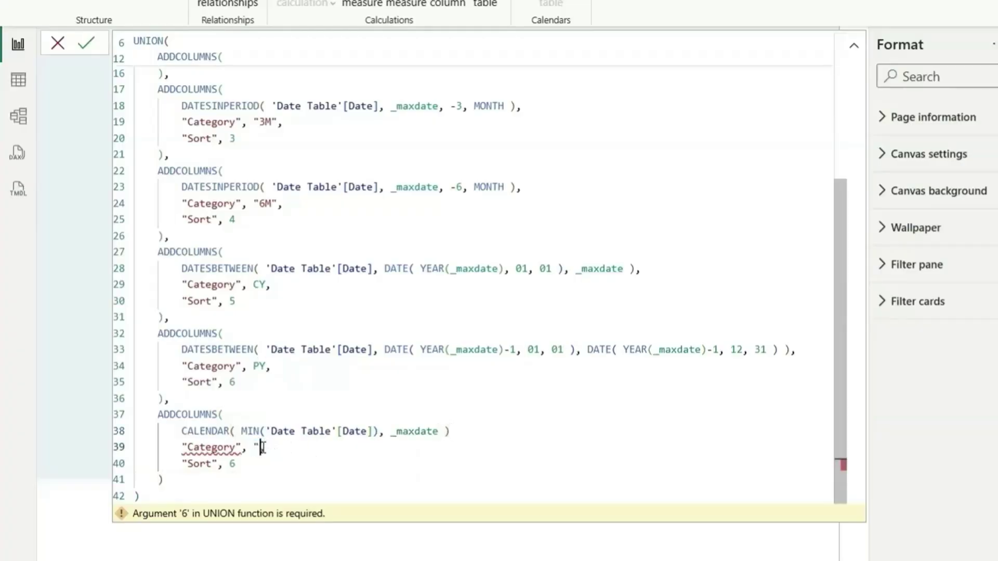
pyautogui.write('All"')
pyautogui.doubleClick(238, 464)
pyautogui.write('7')
pyautogui.click(466, 437)
pyautogui.write(',')
pyautogui.click(184, 494)
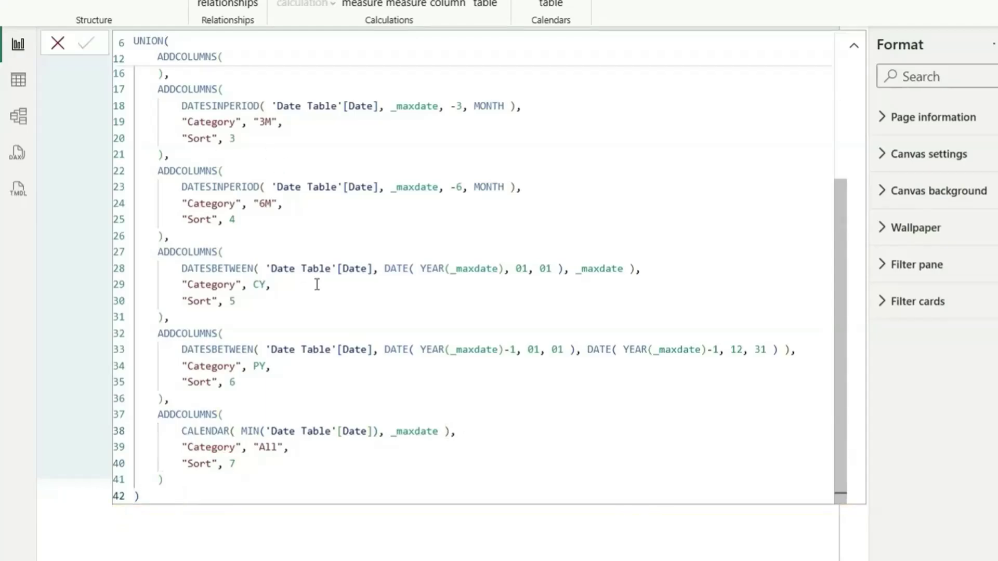
# - Open the model view and add the Date Category table to the layout beside Date Table
pyautogui.scroll(5, 317, 285)
pyautogui.click(16, 117)
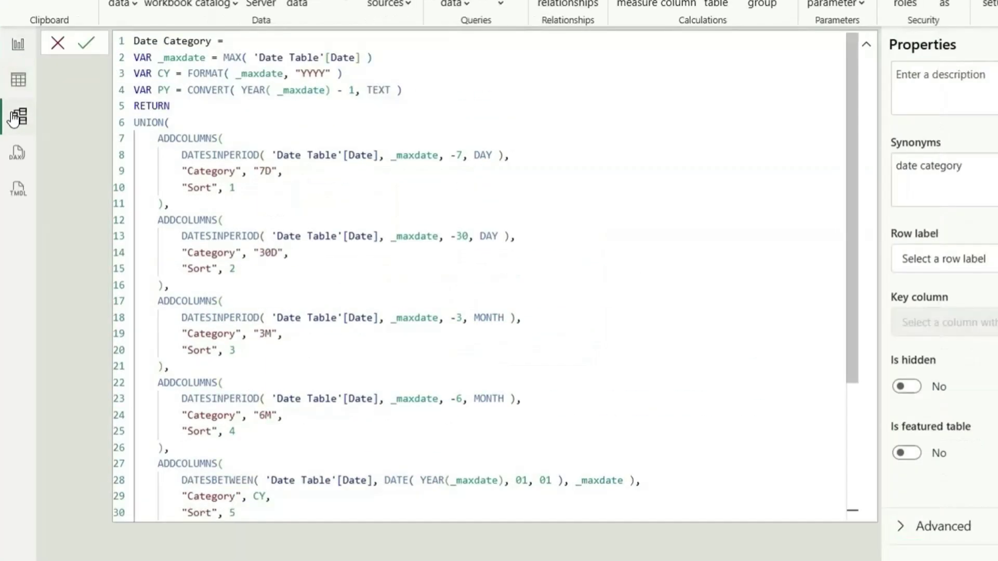
pyautogui.click(61, 47)
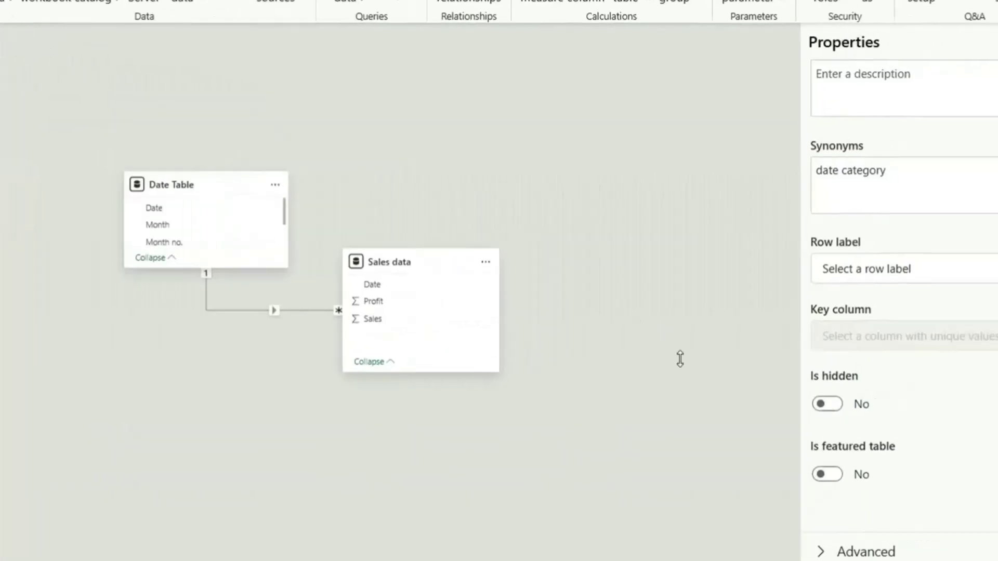
pyautogui.moveTo(997, 198); pyautogui.dragTo(997, 283)
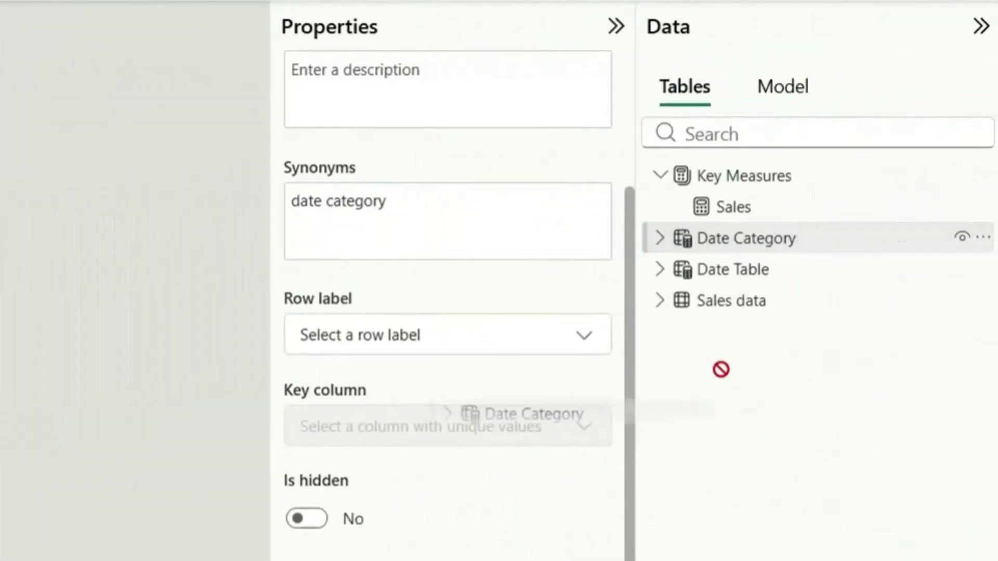
pyautogui.moveTo(720, 369); pyautogui.dragTo(135, 208)
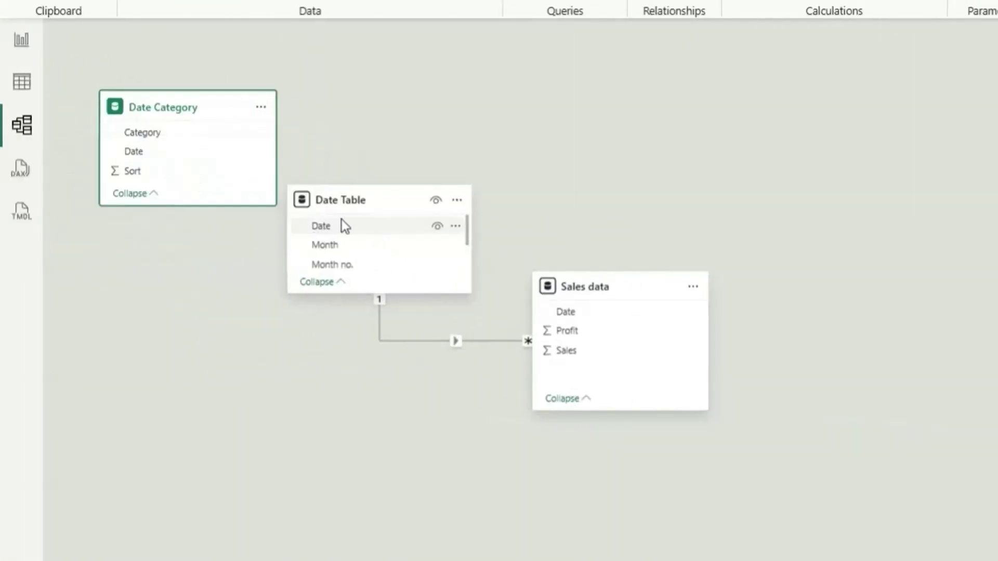
# - Create a one-to-many relationship from Date Table's Date to Date Category's Date with cross-filter direction Both
pyautogui.moveTo(352, 226); pyautogui.dragTo(182, 154)
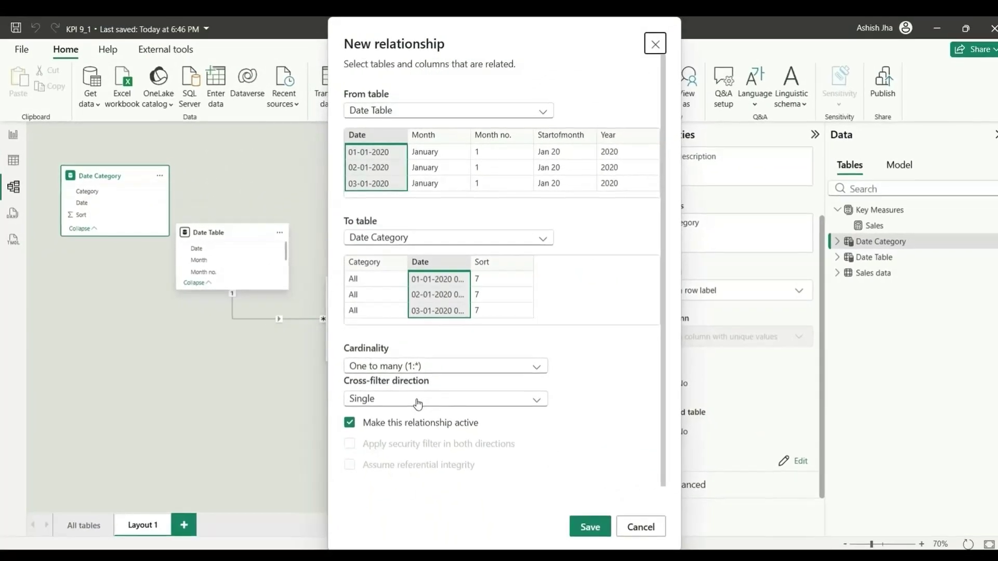
pyautogui.click(418, 399)
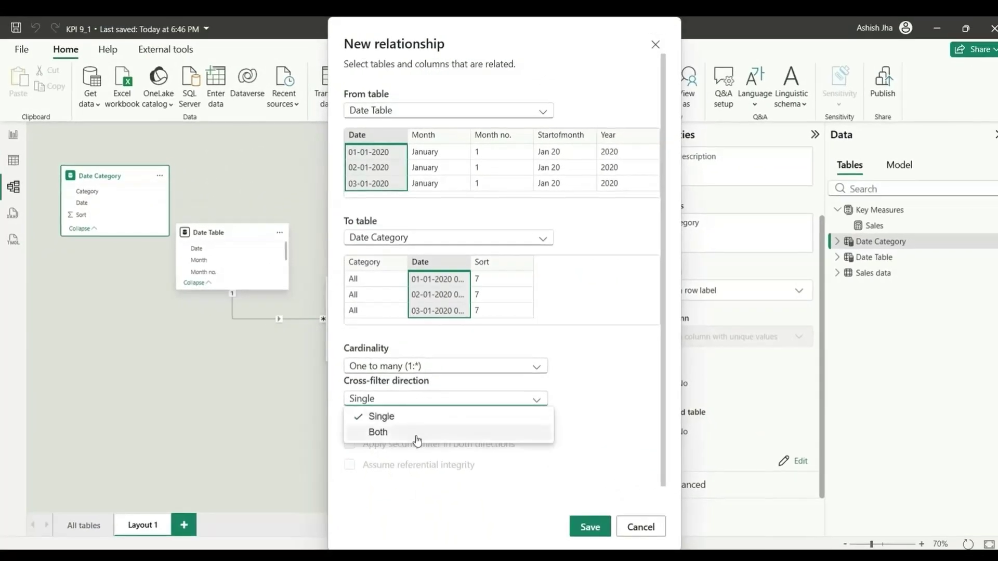
pyautogui.click(416, 438)
pyautogui.click(590, 527)
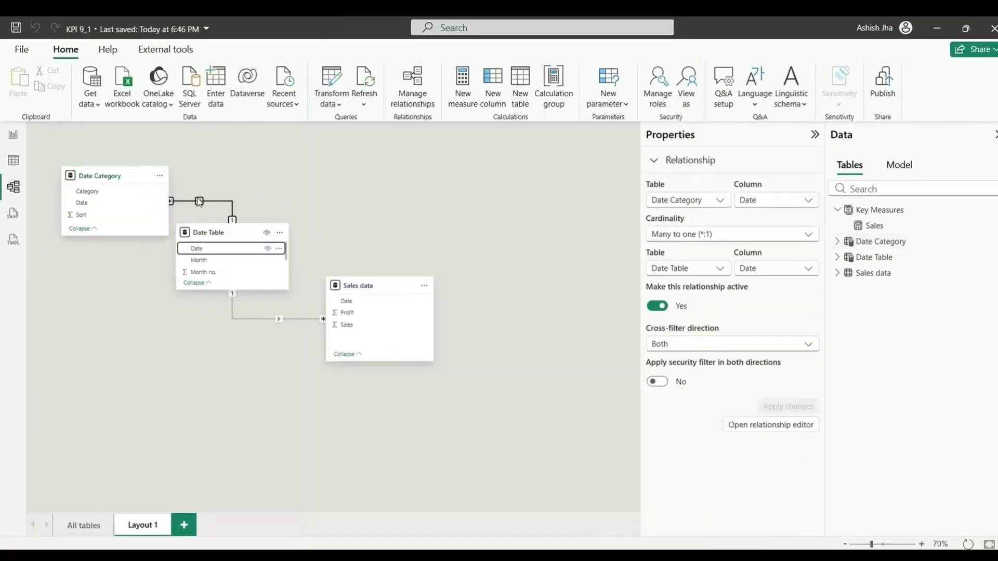
# - Change the cross-filter direction of the Date Category to Date Table relationship to Single and save it
pyautogui.doubleClick(193, 203)
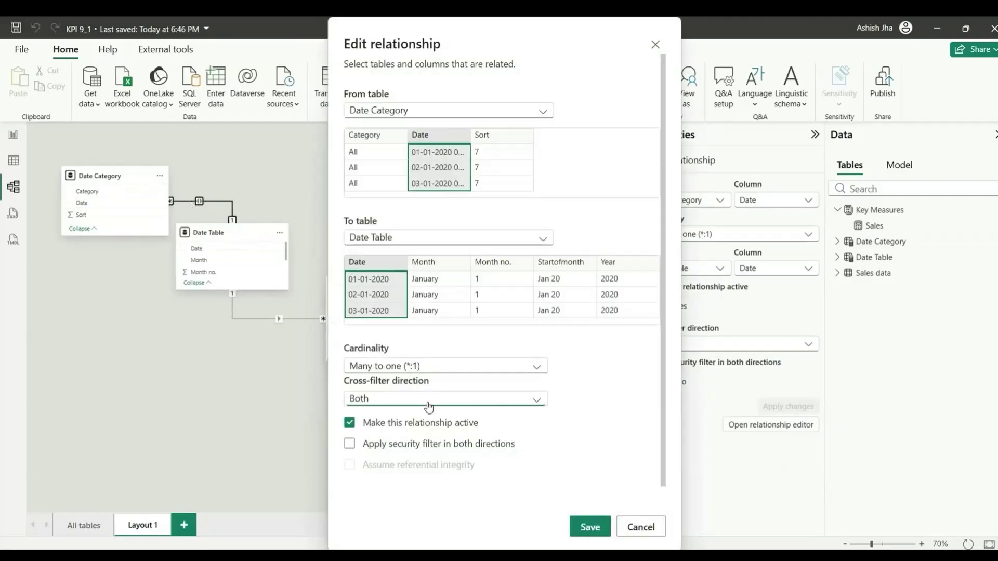
pyautogui.click(389, 399)
pyautogui.click(381, 416)
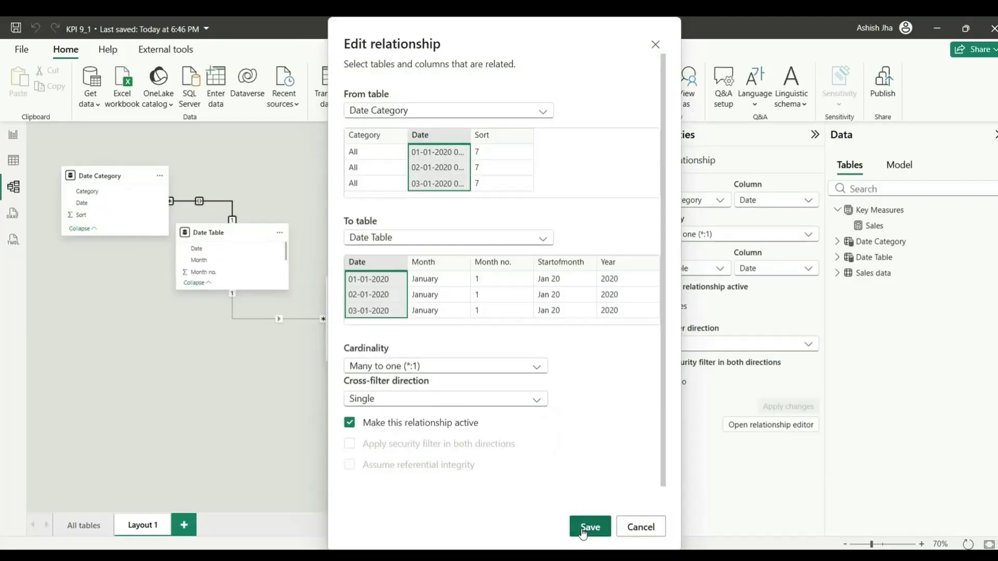
pyautogui.click(590, 527)
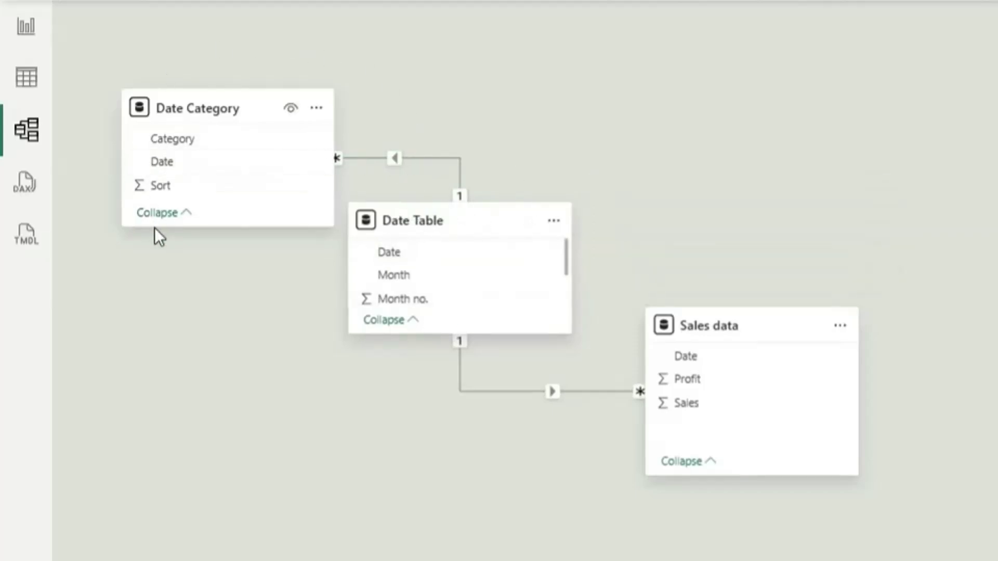
# - Set the cross-filter direction of the Date Category to Date Table relationship to Both and save it
pyautogui.click(408, 157)
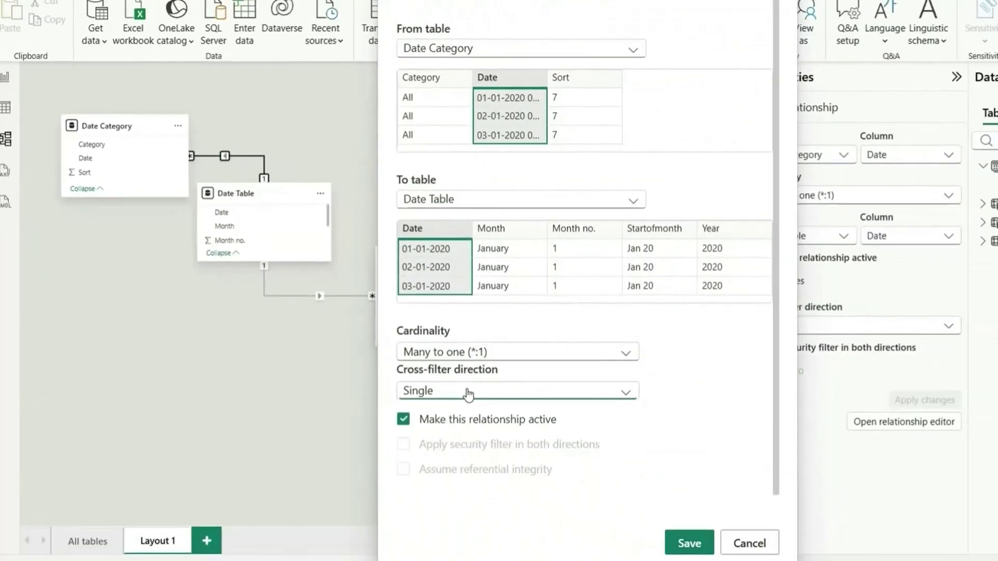
pyautogui.click(800, 557)
pyautogui.click(457, 437)
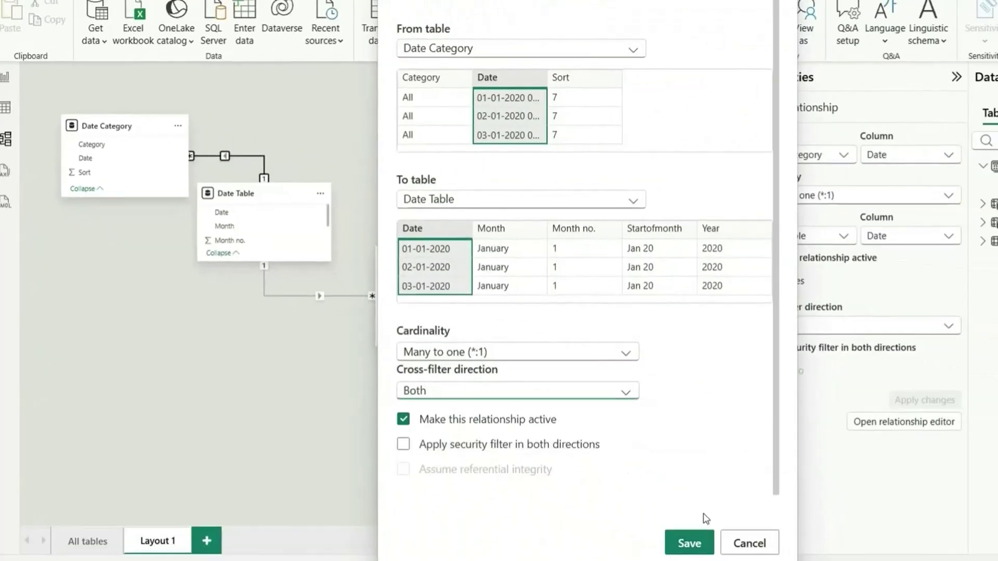
pyautogui.click(693, 544)
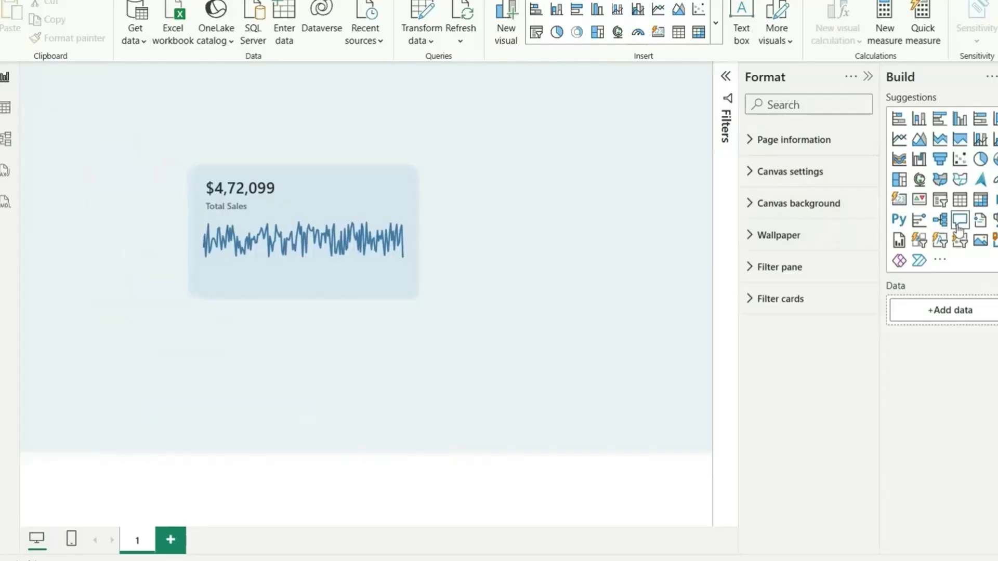
# - Return to the report page, add a button slicer and place it as a wide, short visual below the Total Sales card
pyautogui.click(919, 240)
pyautogui.moveTo(220, 146); pyautogui.dragTo(449, 380)
pyautogui.moveTo(492, 403); pyautogui.dragTo(656, 383)
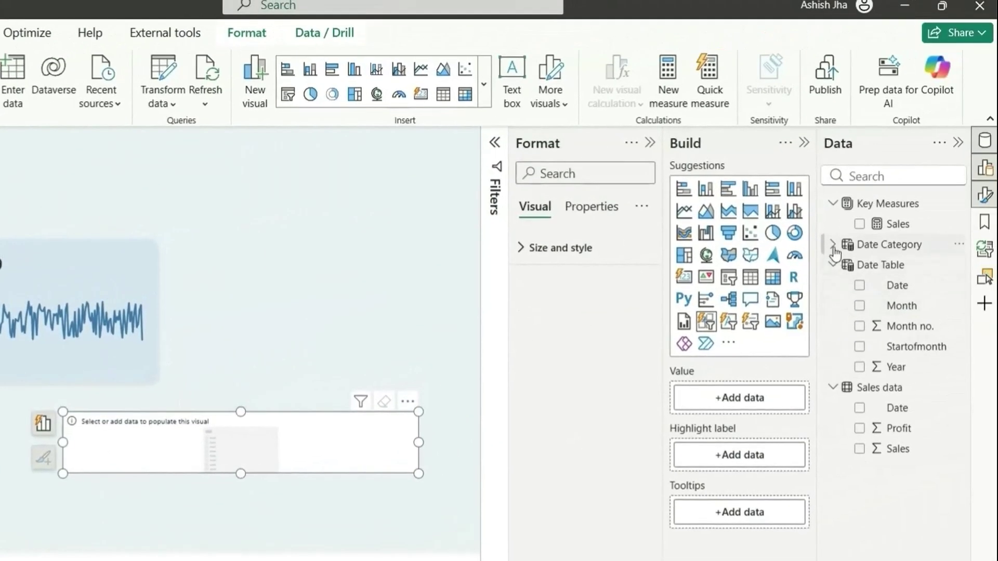
# - Fill the slicer with the Category field from Date Category and sort that column by Sort
pyautogui.click(877, 228)
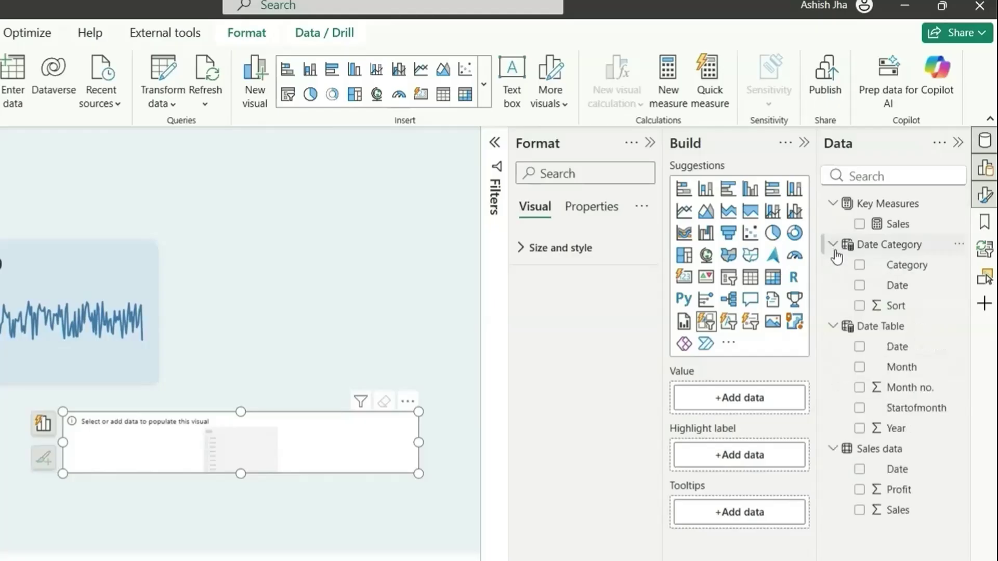
pyautogui.click(903, 248)
pyautogui.click(906, 266)
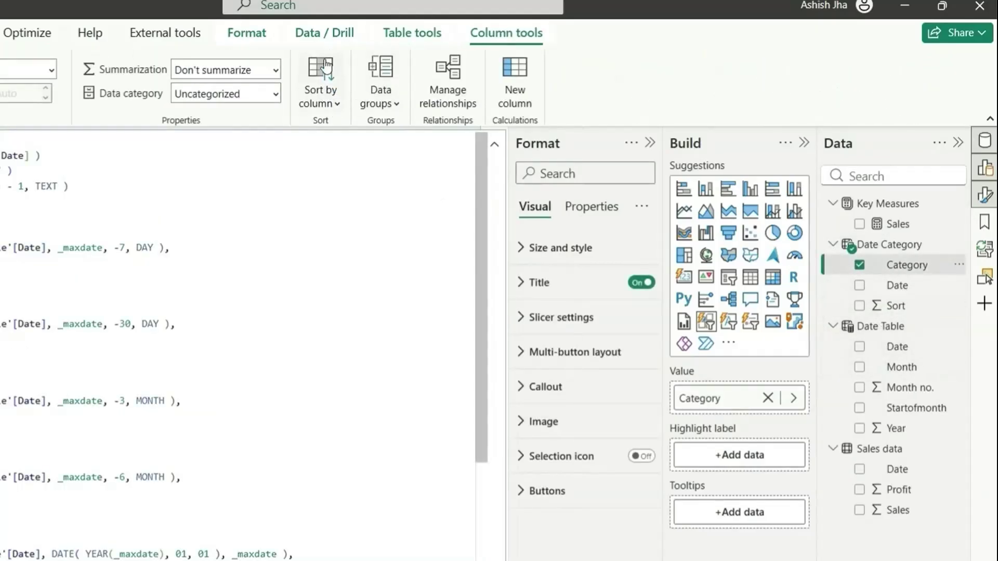
pyautogui.click(323, 102)
pyautogui.click(334, 188)
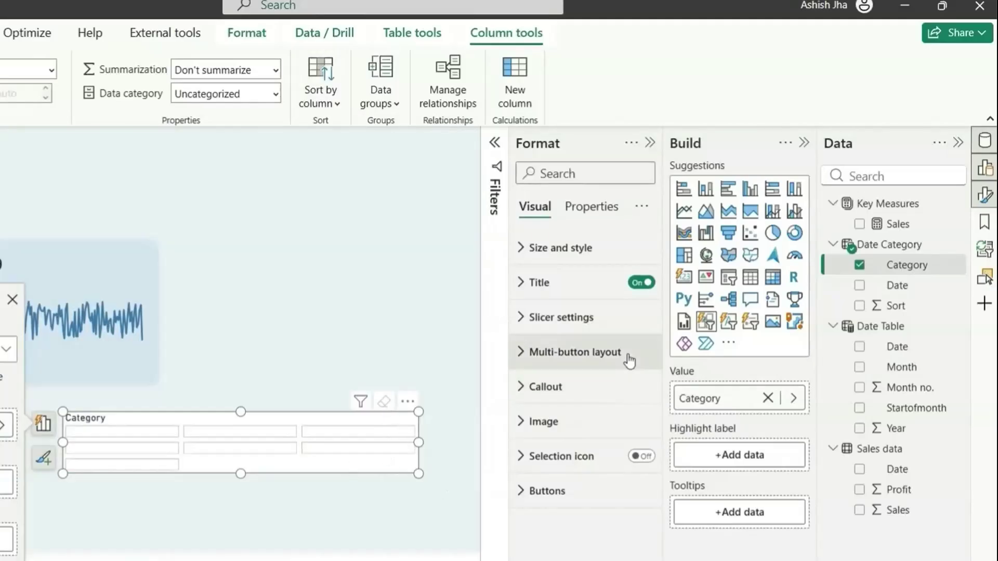
# - Turn off the slicer's background and title
pyautogui.click(572, 250)
pyautogui.scroll(-5, 617, 447)
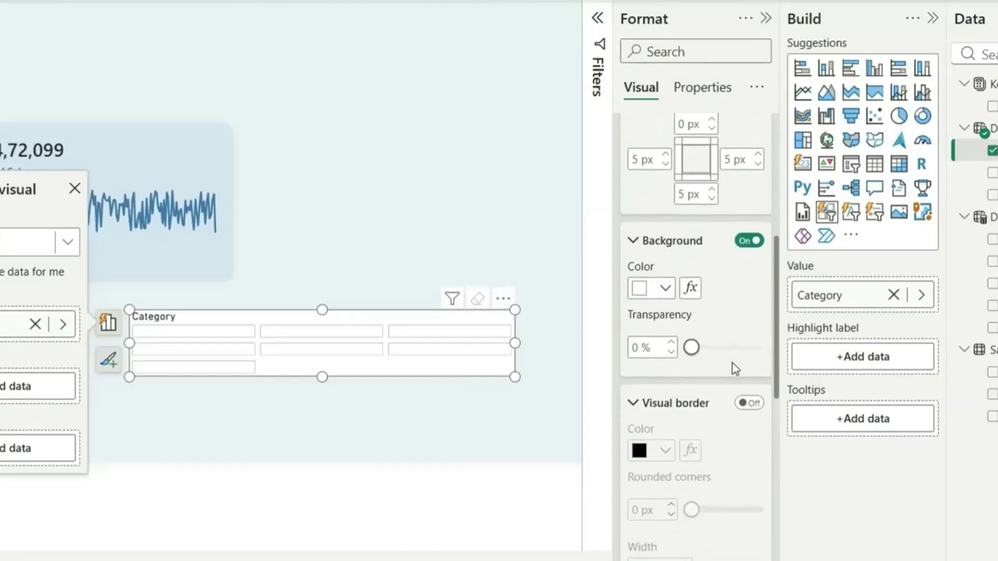
pyautogui.scroll(-1, 735, 368)
pyautogui.click(755, 232)
pyautogui.scroll(7, 713, 288)
pyautogui.scroll(-12, 713, 288)
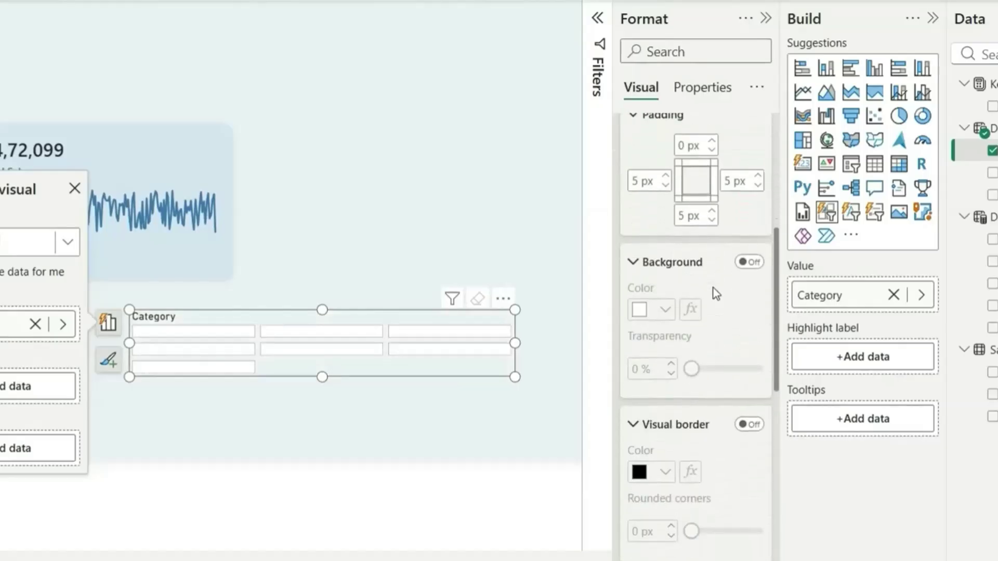
pyautogui.scroll(10, 713, 288)
pyautogui.scroll(3, 713, 288)
pyautogui.click(665, 133)
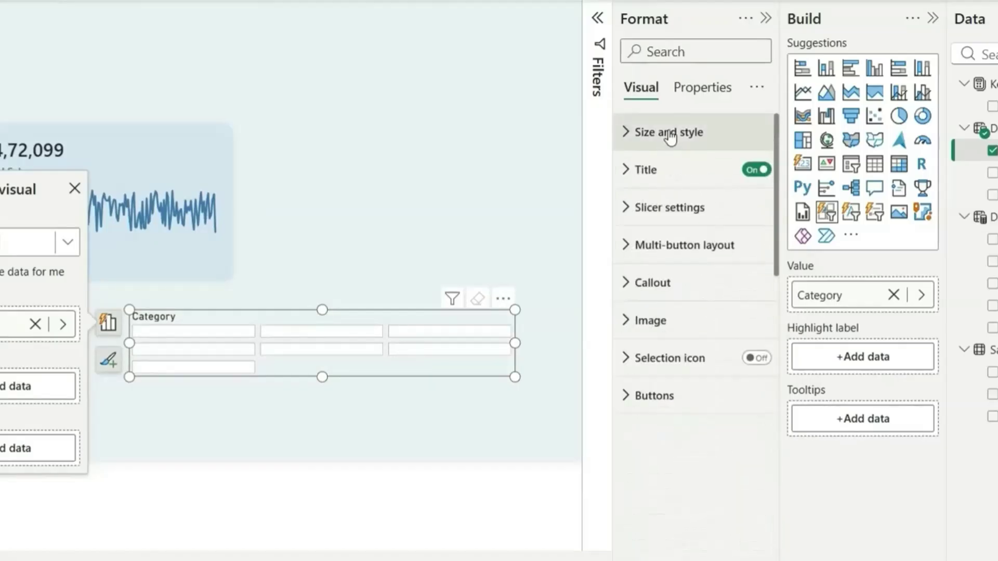
pyautogui.click(757, 171)
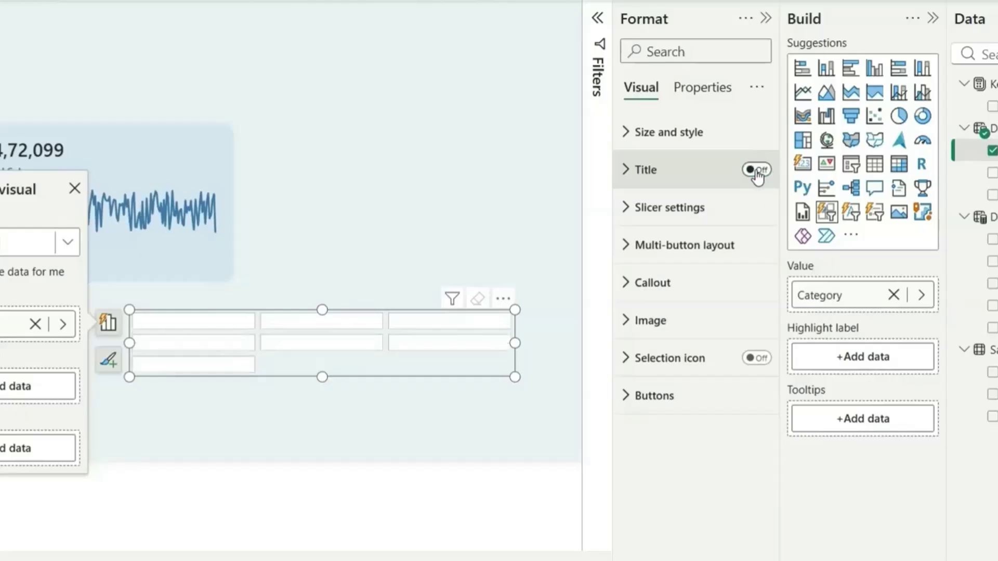
# - Enable Force selection for the slicer alongside Single select
pyautogui.click(675, 213)
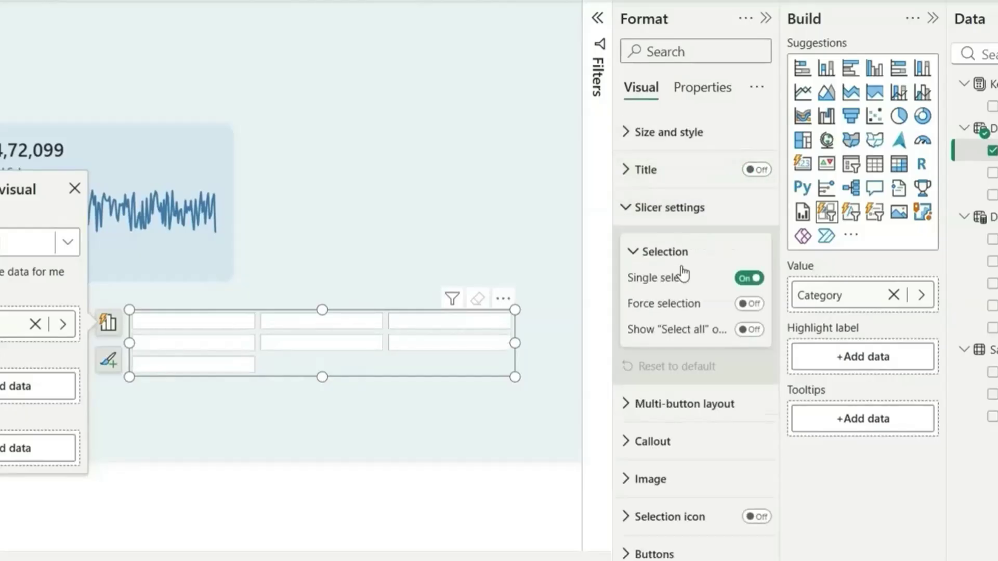
pyautogui.click(750, 305)
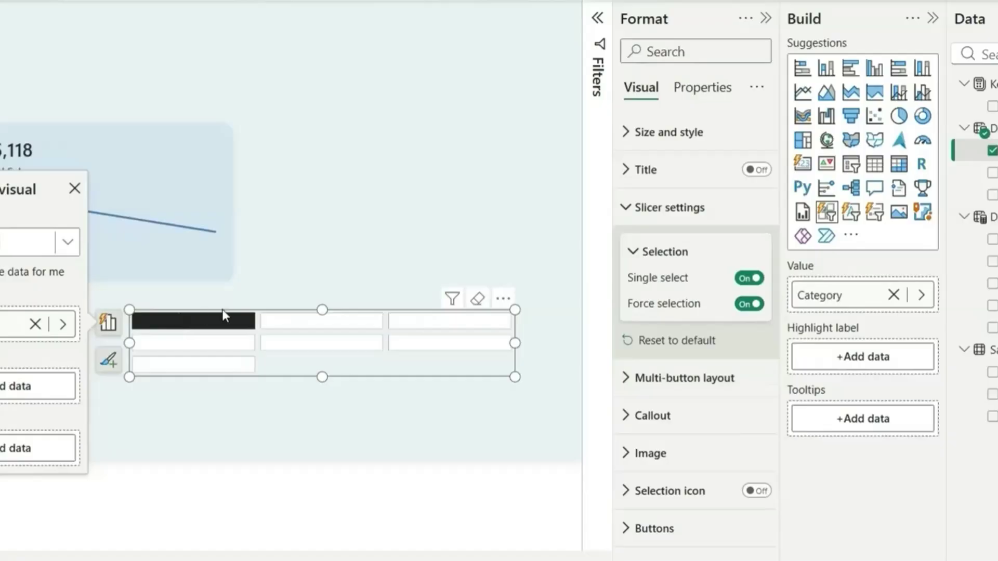
pyautogui.click(649, 210)
# - Arrange the slicer's buttons in a grid of 1 row and 7 columns
pyautogui.click(663, 253)
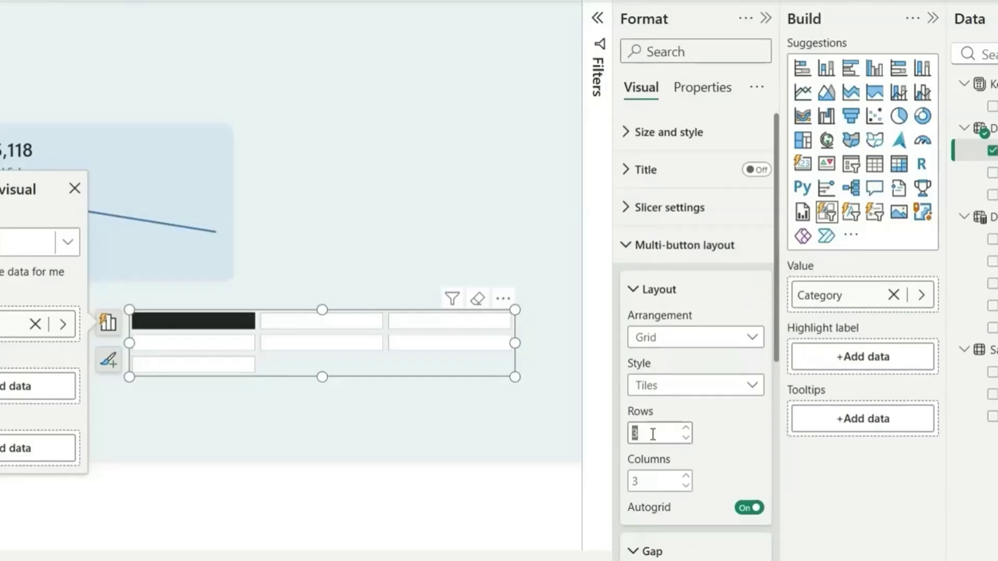
pyautogui.click(650, 488)
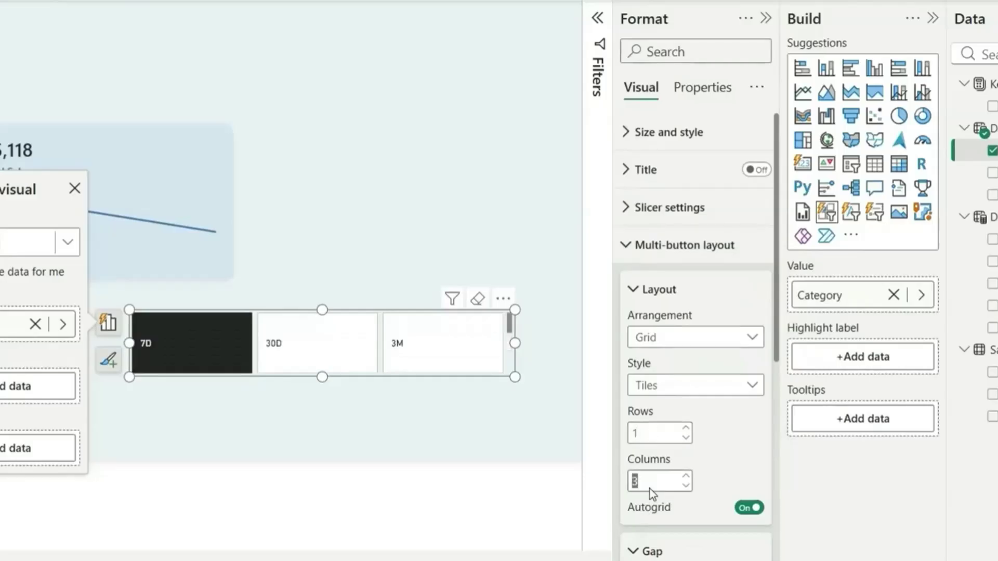
pyautogui.write('7')
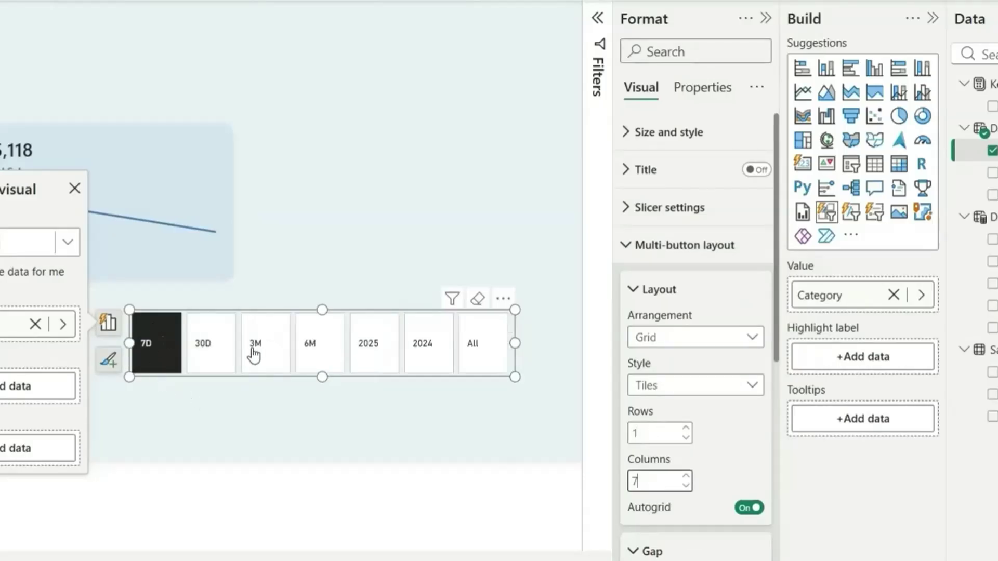
pyautogui.click(681, 248)
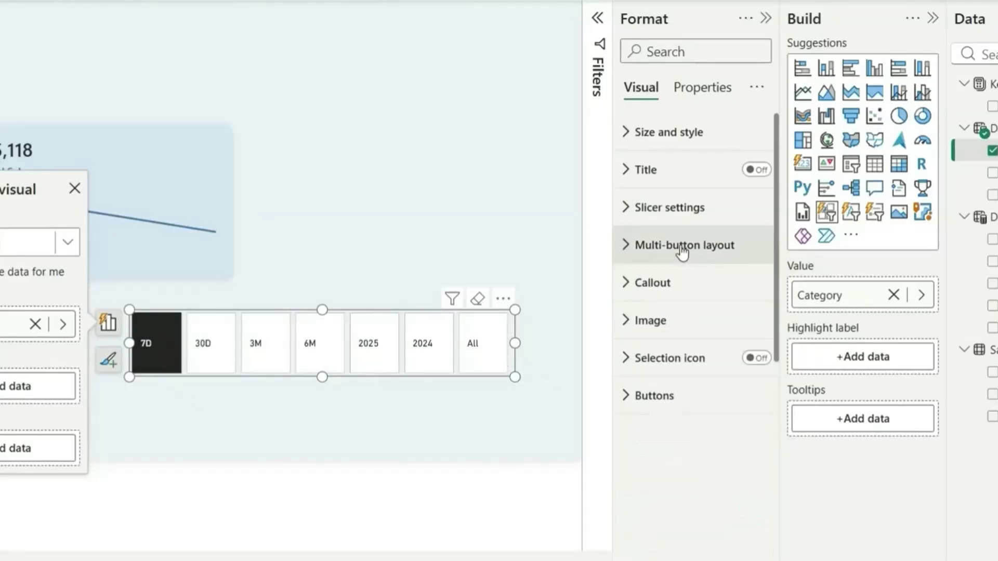
# - Set the font of the slicer's callout values to Segoe UI and centre them horizontally
pyautogui.click(652, 283)
pyautogui.scroll(-2, 676, 377)
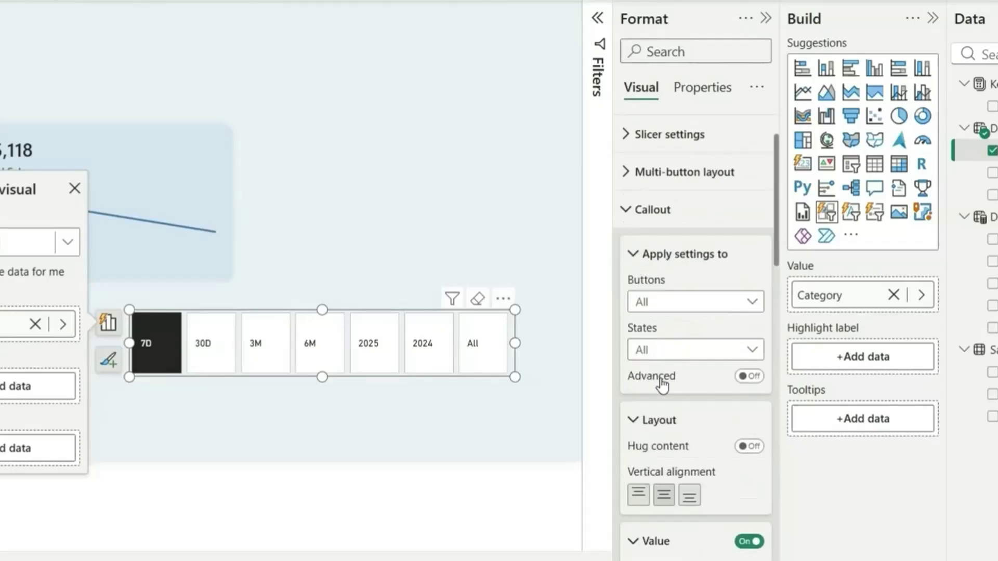
pyautogui.scroll(-6, 715, 441)
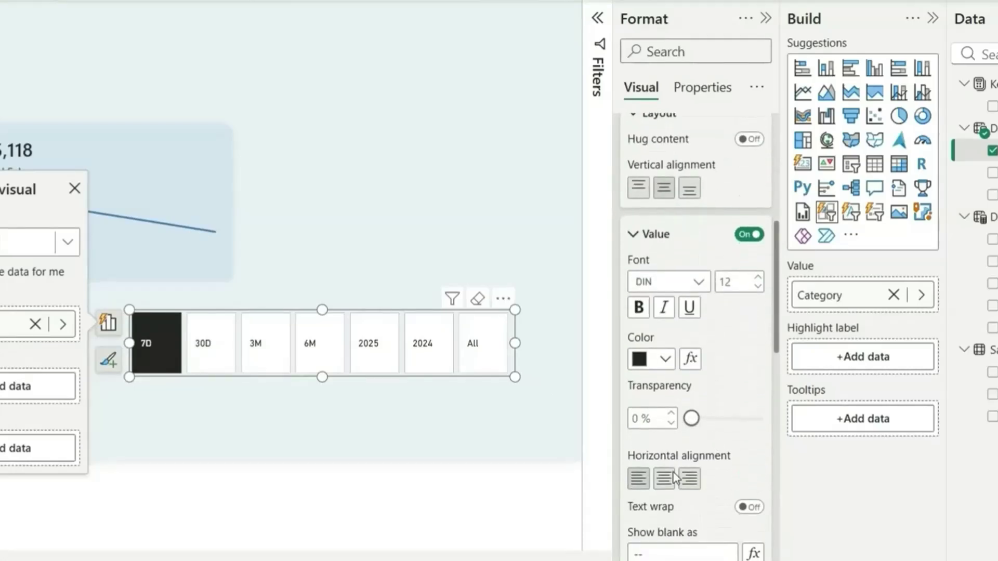
pyautogui.click(669, 282)
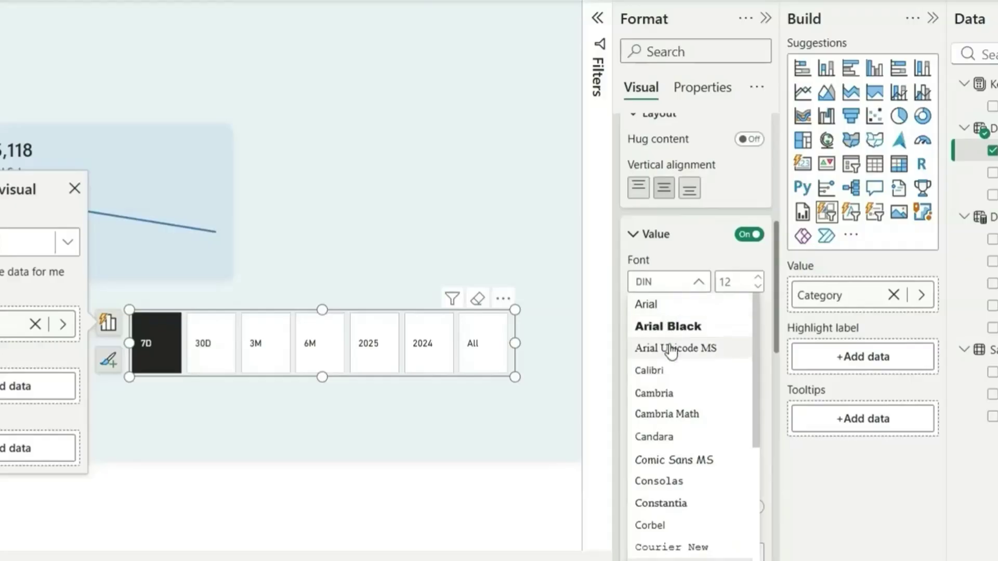
pyautogui.scroll(-5, 675, 364)
pyautogui.click(647, 380)
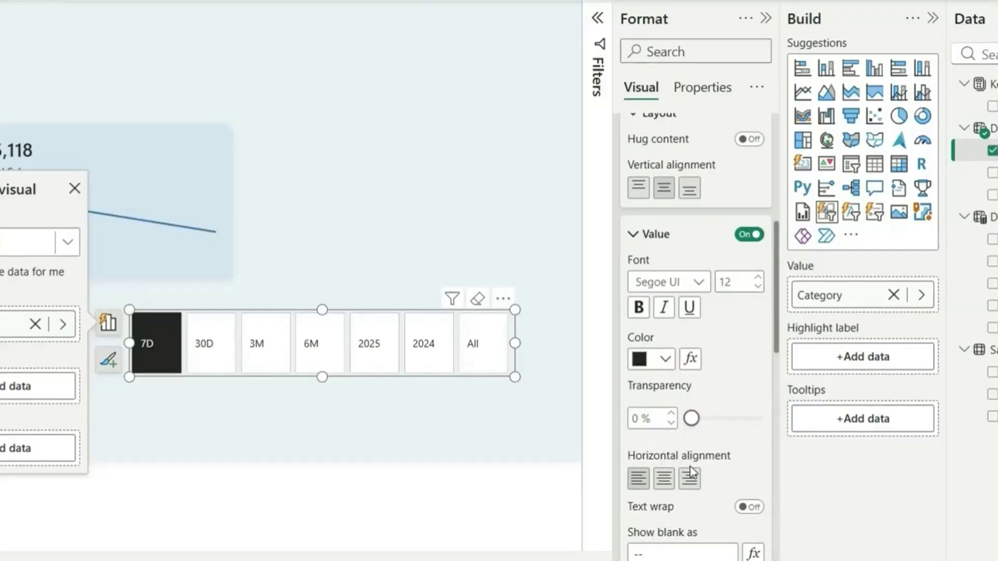
pyautogui.click(664, 478)
pyautogui.click(675, 289)
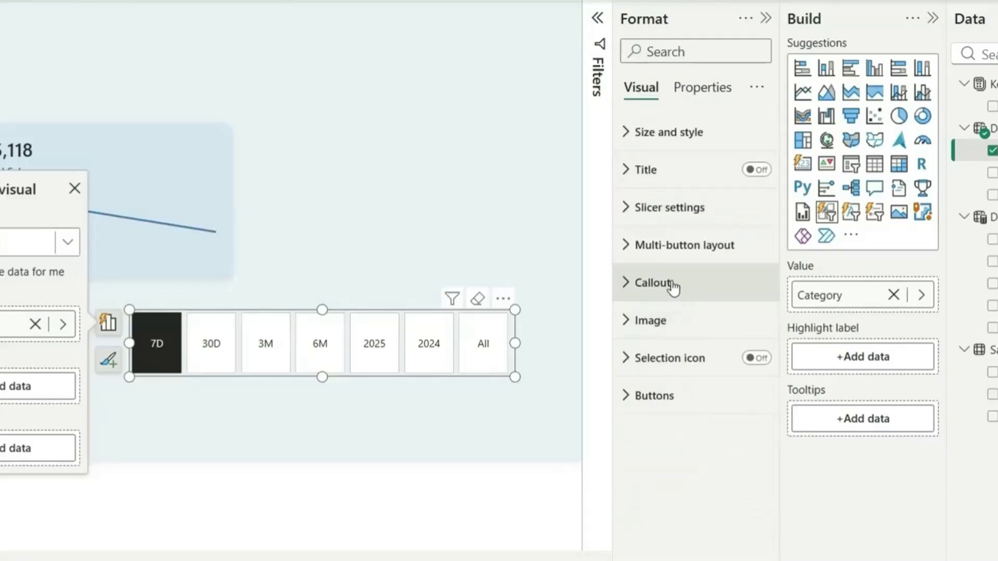
# - Give the slicer's buttons in all states a rounded rectangle shape with a 10 px corner radius
pyautogui.click(675, 399)
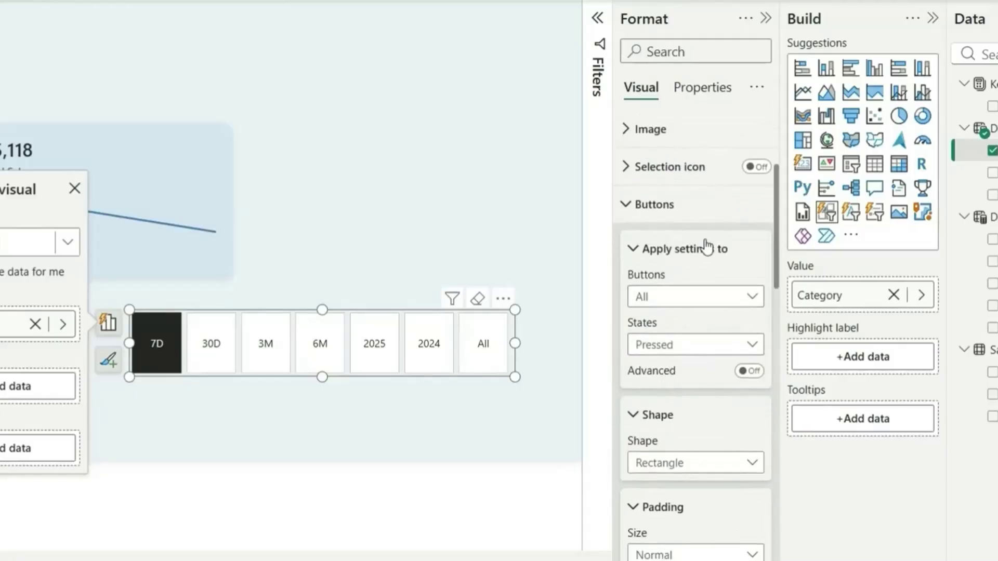
pyautogui.scroll(-1, 680, 285)
pyautogui.scroll(-2, 681, 350)
pyautogui.scroll(2, 681, 350)
pyautogui.click(680, 394)
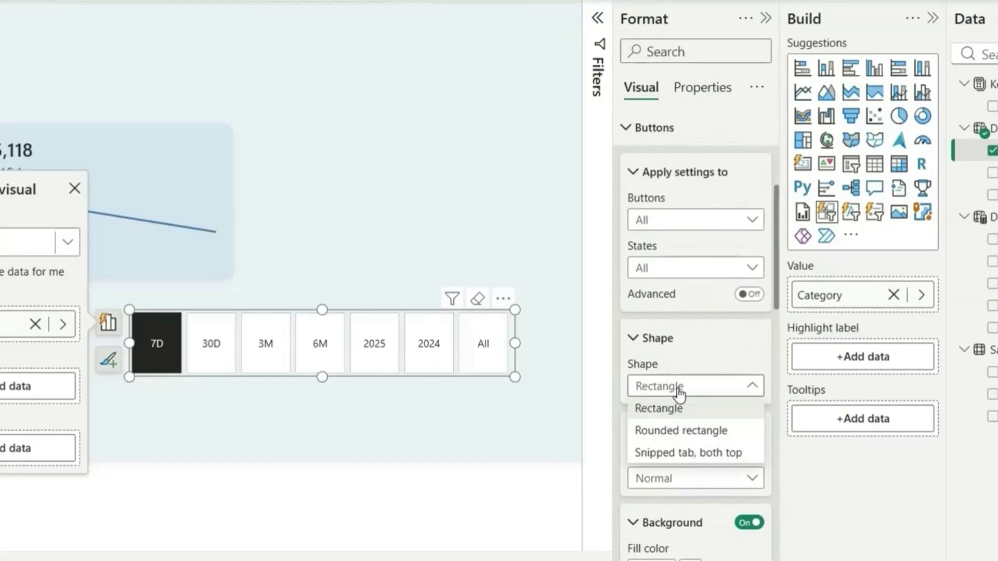
pyautogui.click(692, 436)
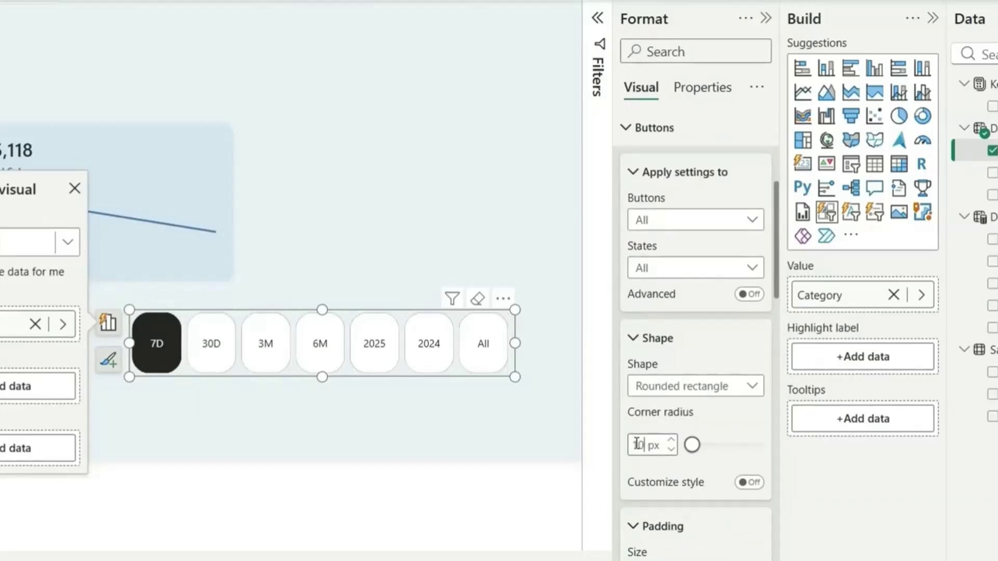
# - Set the button padding size to Custom and shrink the slicer to a compact single-row strip
pyautogui.scroll(-5, 637, 444)
pyautogui.click(686, 318)
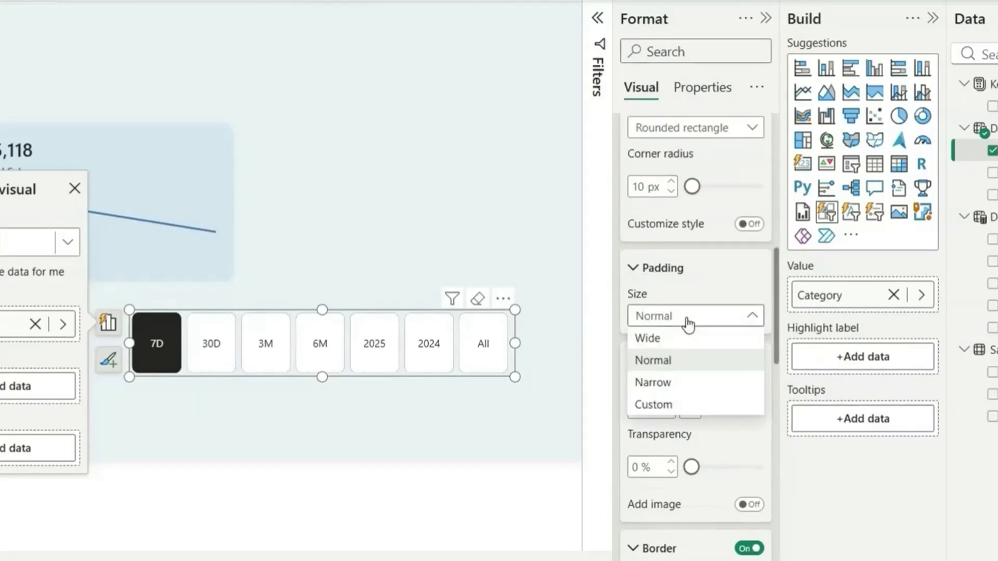
pyautogui.click(686, 405)
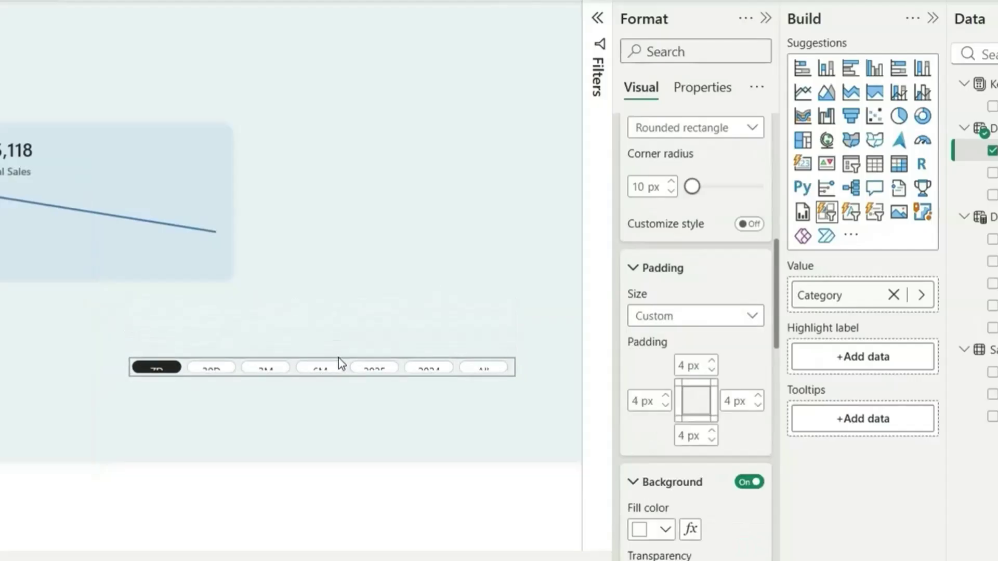
pyautogui.moveTo(514, 361); pyautogui.dragTo(373, 377)
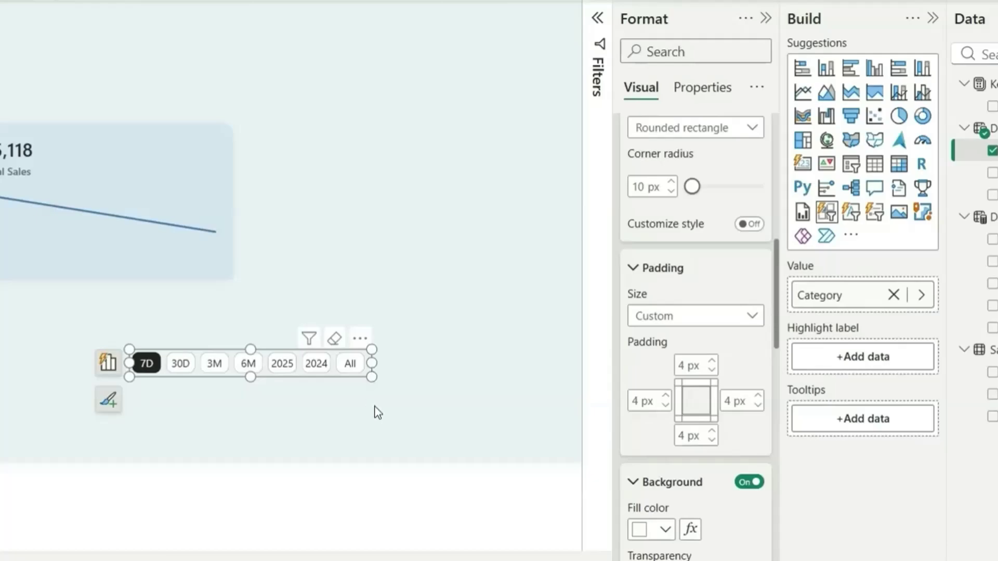
# - Turn off the background and border of the slicer's buttons for all states
pyautogui.scroll(1, 652, 449)
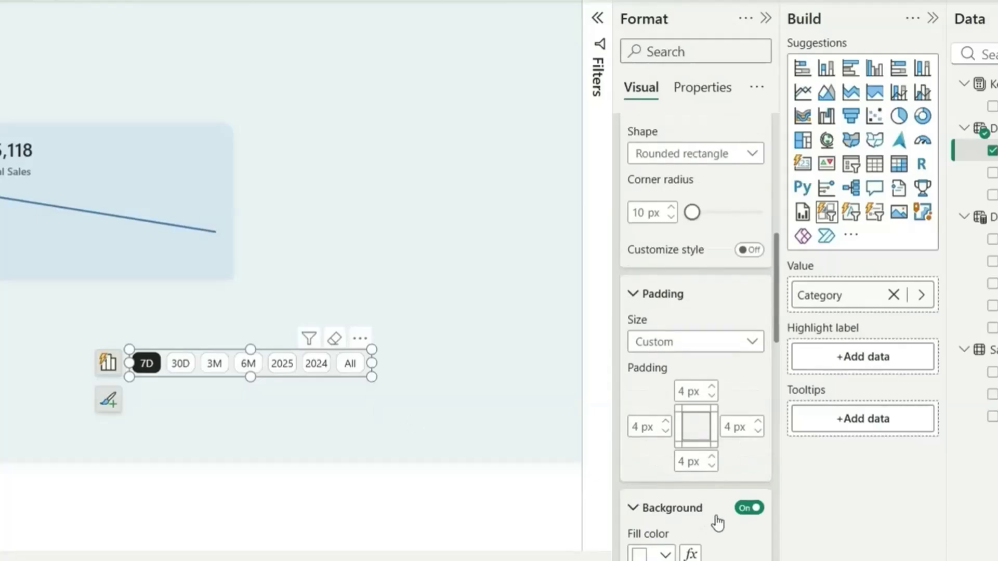
pyautogui.scroll(-10, 717, 523)
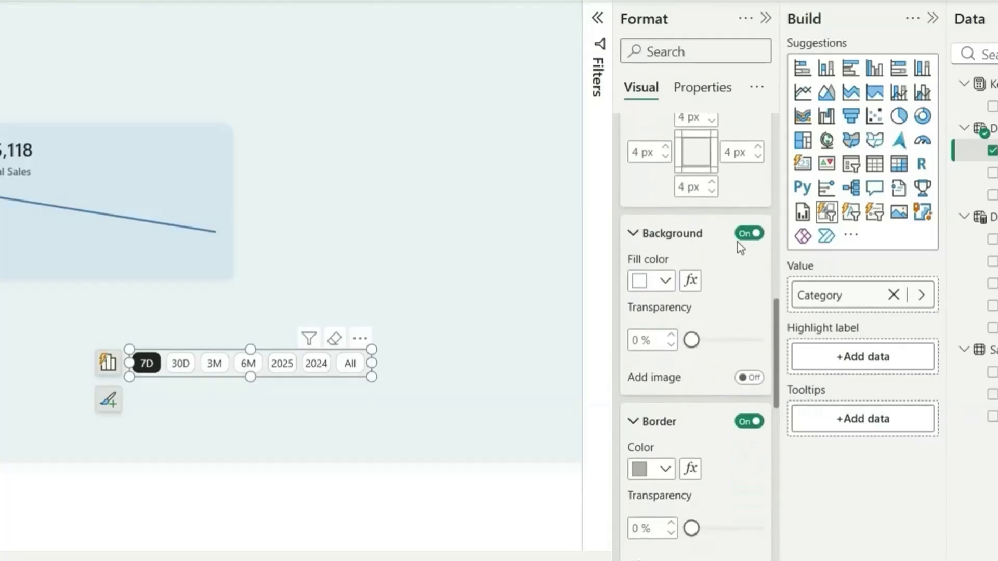
pyautogui.click(754, 239)
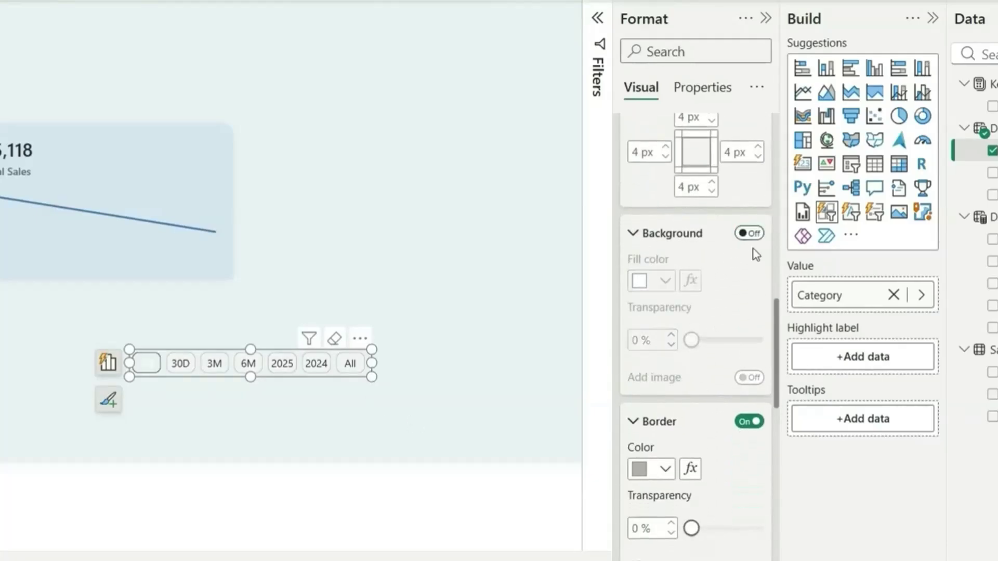
pyautogui.click(750, 422)
pyautogui.scroll(15, 740, 492)
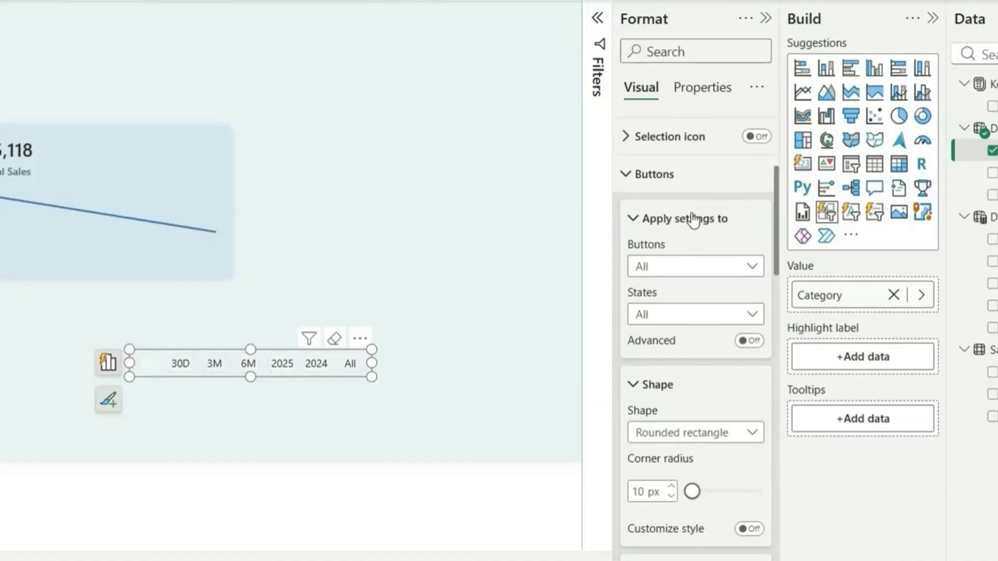
pyautogui.click(676, 322)
pyautogui.scroll(-7, 677, 361)
pyautogui.scroll(-12, 709, 411)
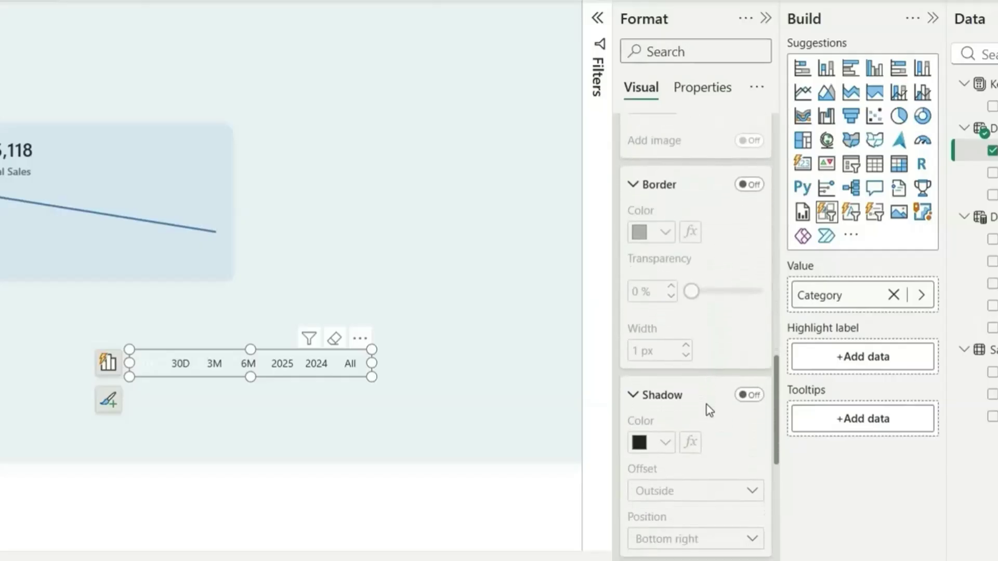
pyautogui.scroll(20, 691, 421)
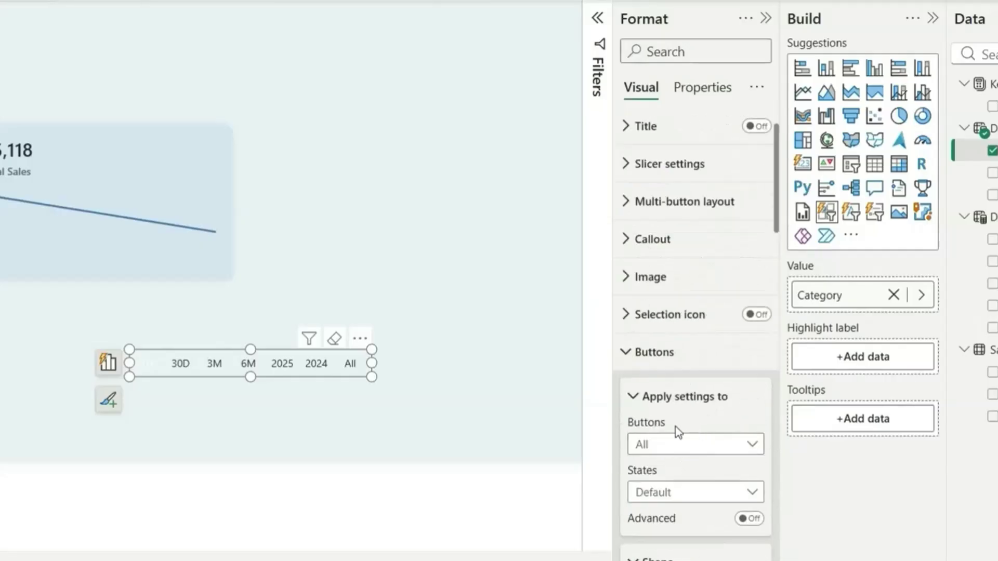
# - Turn on the background of the slicer's buttons for the Selected state and fill it with white
pyautogui.click(684, 492)
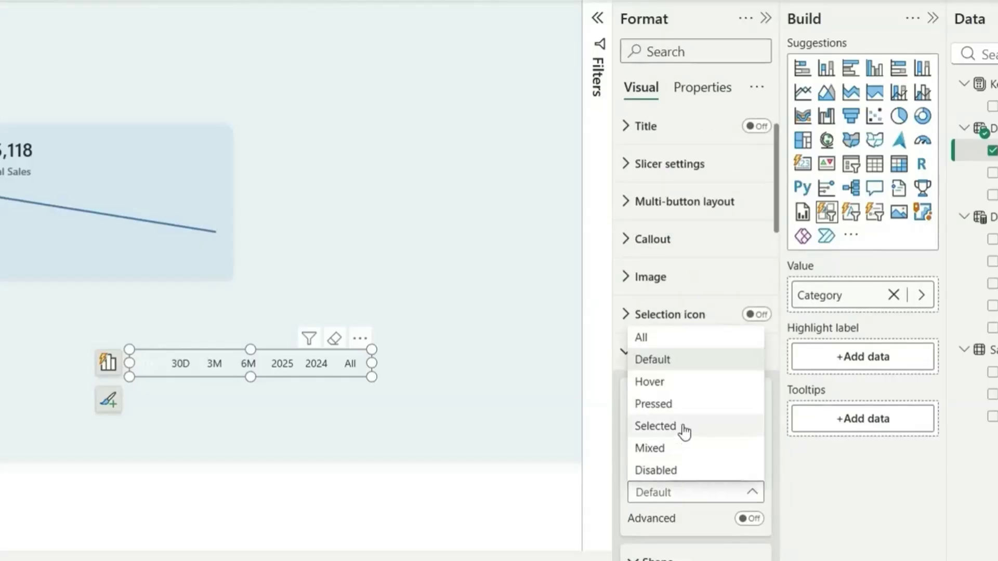
pyautogui.click(684, 428)
pyautogui.scroll(-10, 691, 483)
pyautogui.scroll(-4, 691, 489)
pyautogui.click(749, 261)
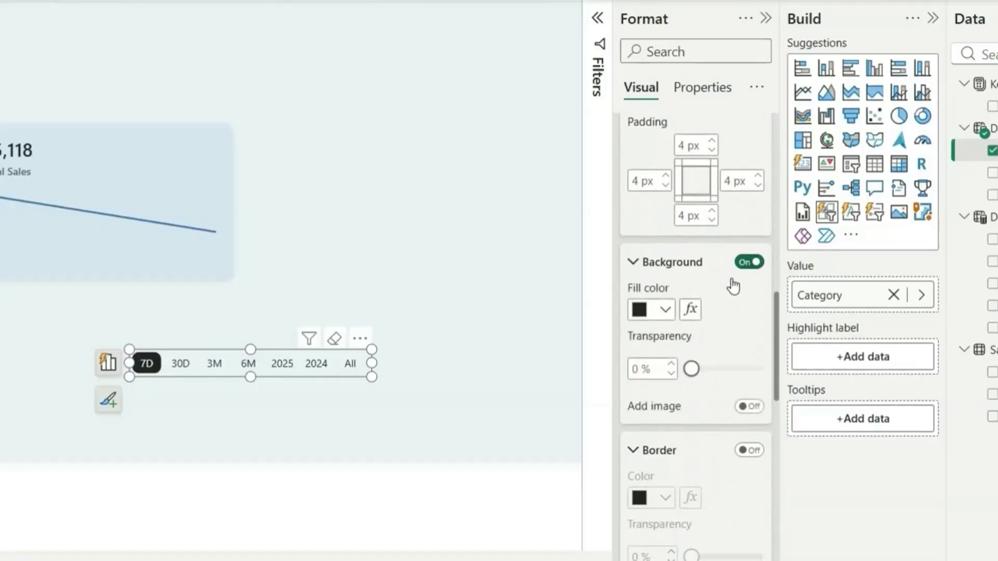
pyautogui.click(647, 314)
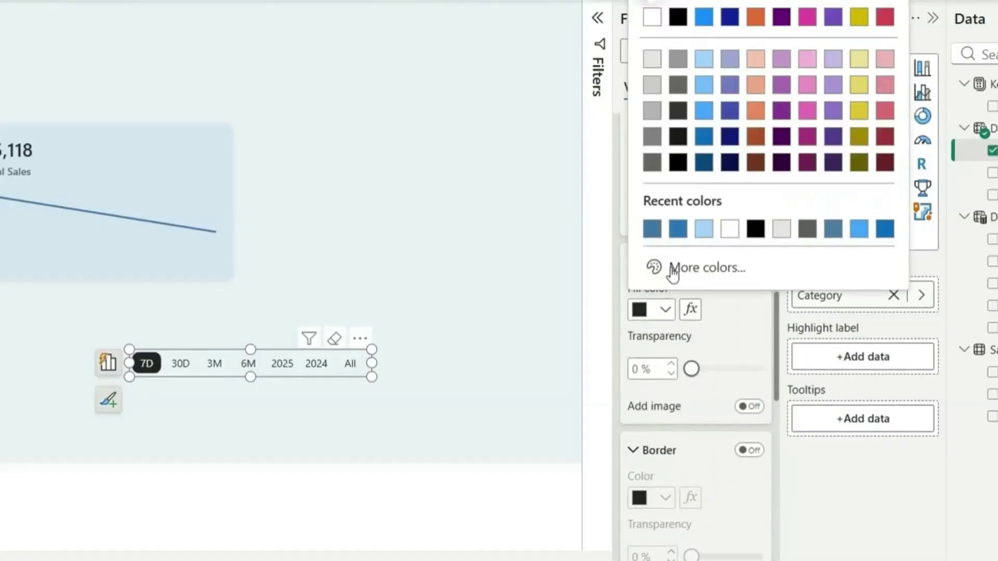
pyautogui.click(730, 229)
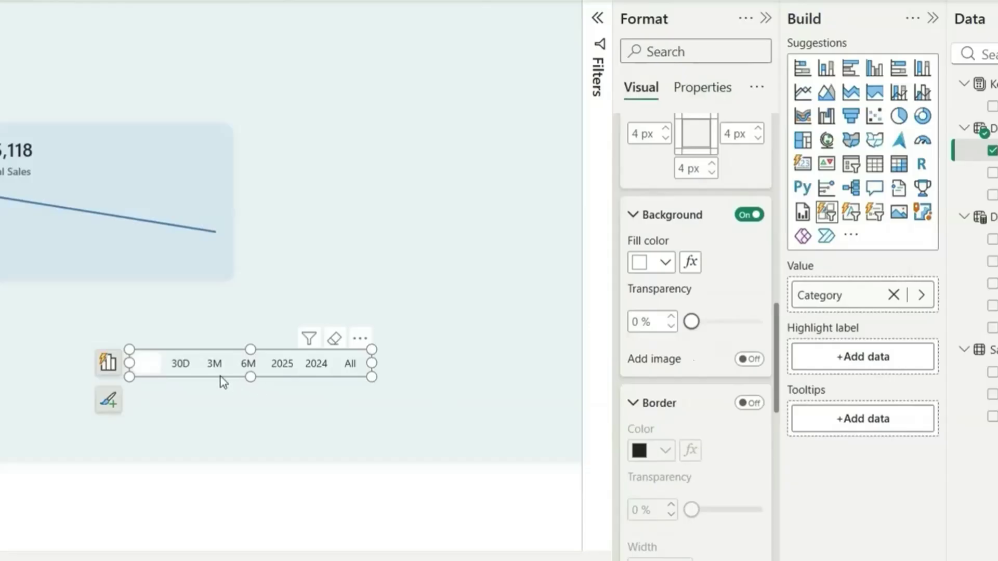
# - Switch the slicer between 30D, 6M, 2025 and 7D to check the selected button's background
pyautogui.click(181, 365)
pyautogui.click(248, 365)
pyautogui.click(281, 365)
pyautogui.click(317, 365)
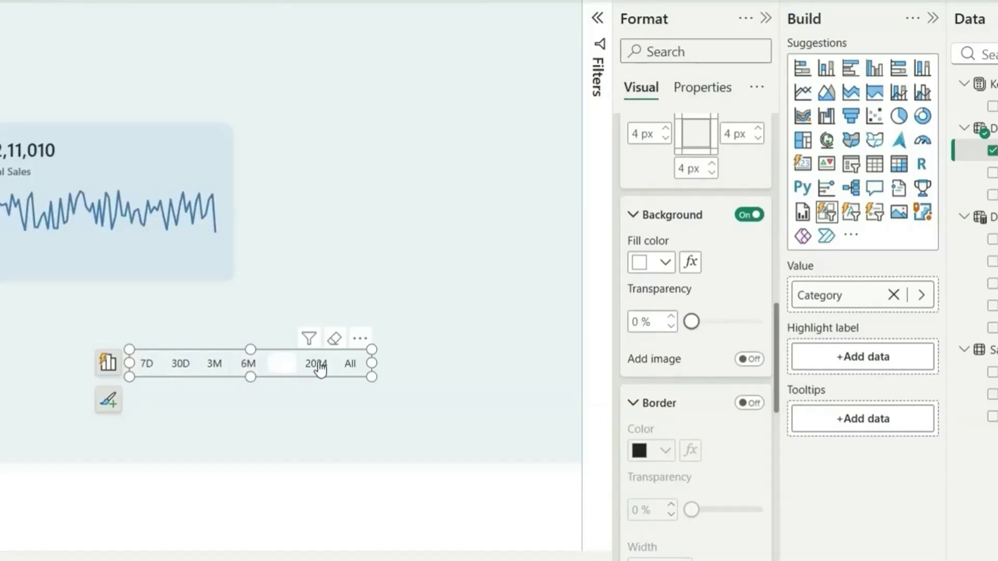
pyautogui.click(148, 367)
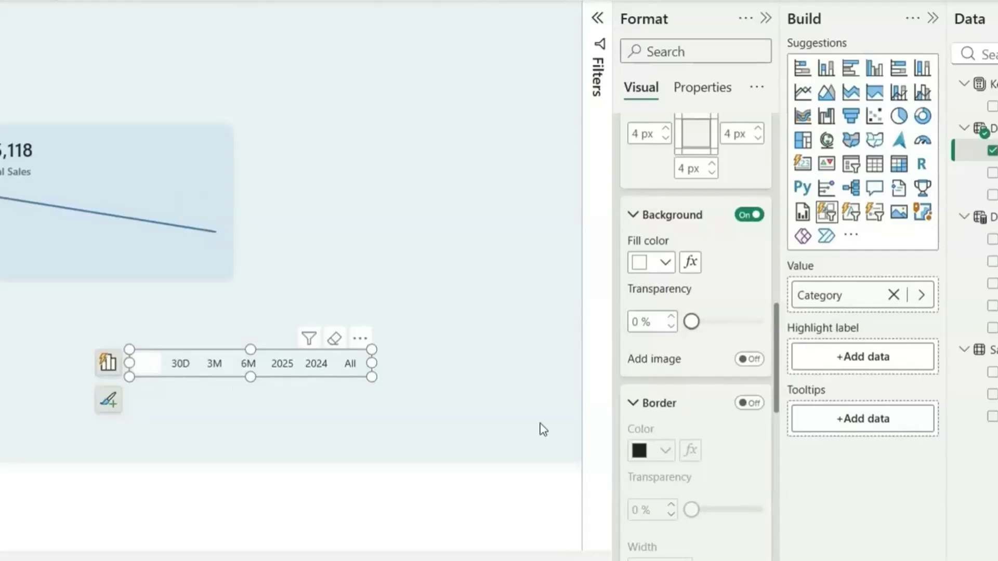
# - Give the slicer's callout values in the Selected state a bolder Segoe UI font and black colour
pyautogui.scroll(8, 708, 320)
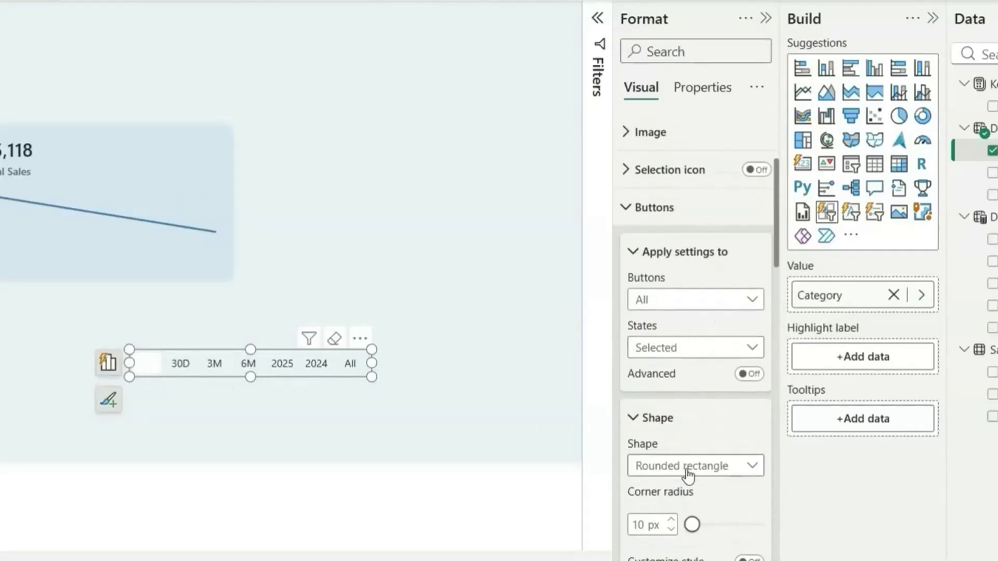
pyautogui.scroll(8, 679, 270)
pyautogui.scroll(-2, 685, 351)
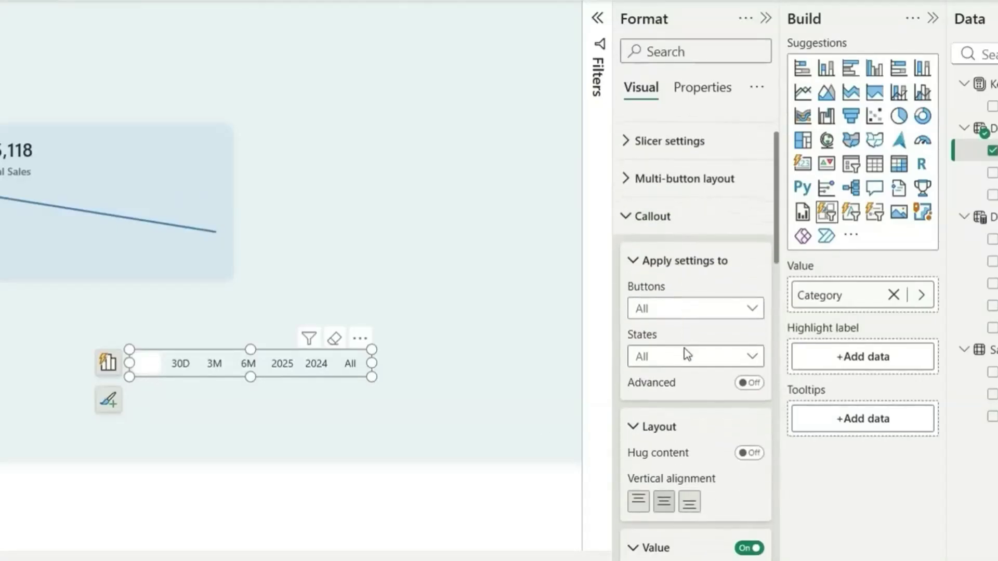
pyautogui.scroll(-2, 694, 388)
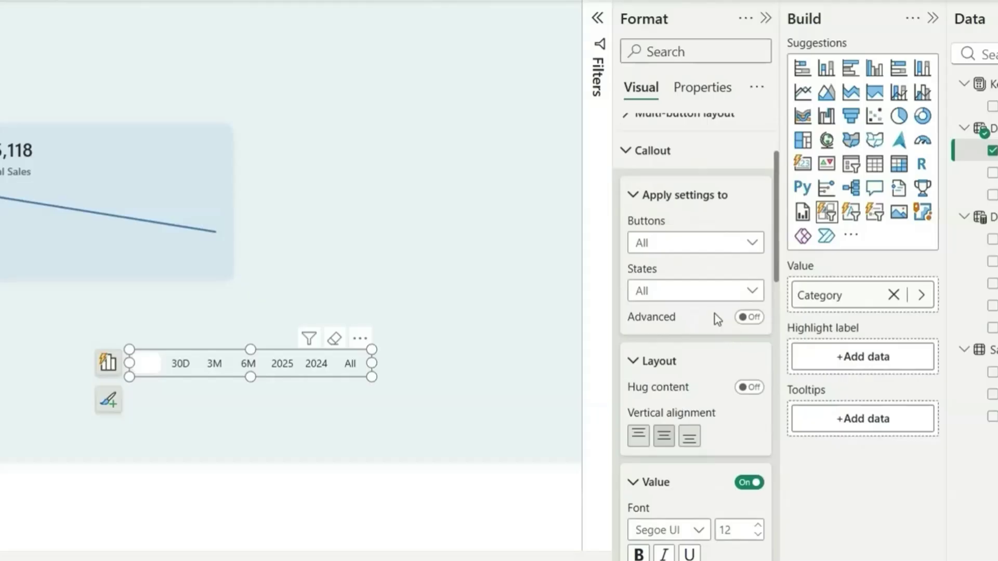
pyautogui.click(682, 291)
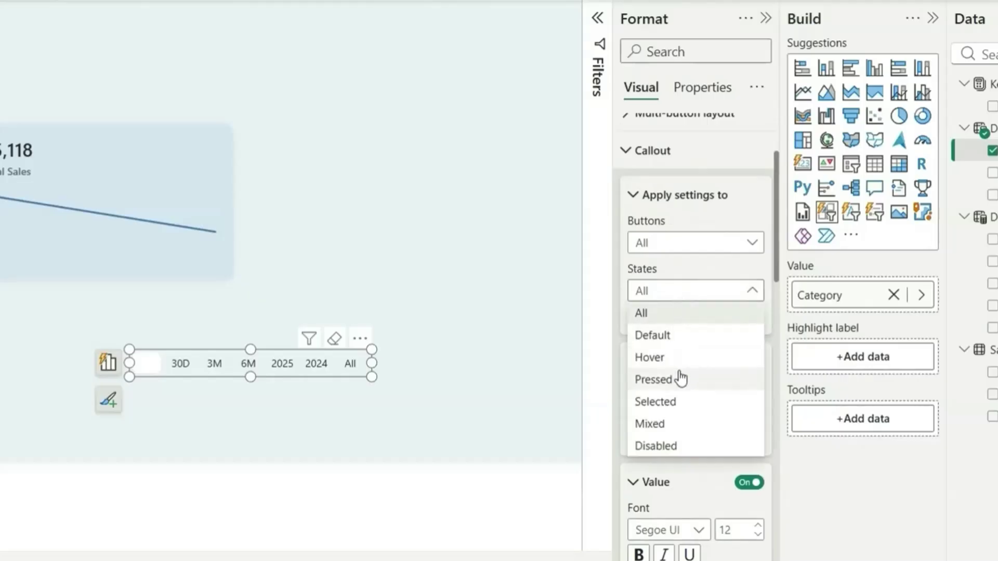
pyautogui.click(686, 404)
pyautogui.scroll(-8, 685, 405)
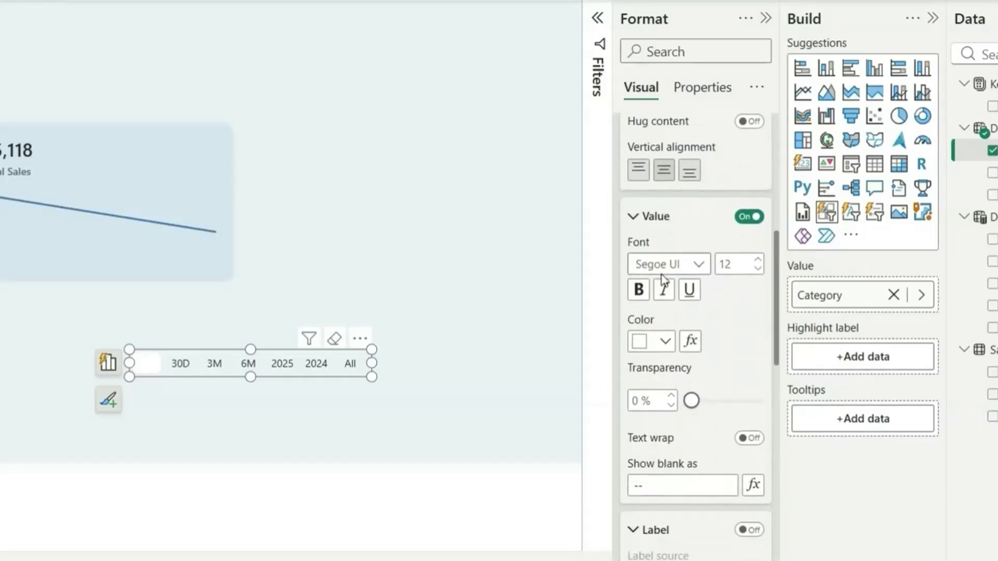
pyautogui.click(672, 265)
pyautogui.click(696, 469)
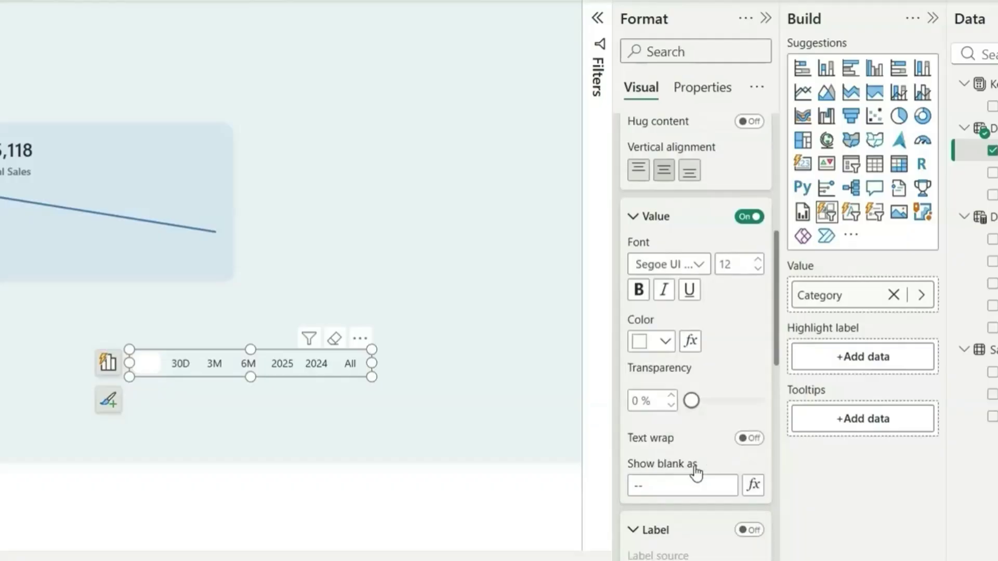
pyautogui.click(658, 341)
pyautogui.click(673, 195)
# - Select 30D, 3M and 6M in turn to check the text styling of the selected button
pyautogui.click(181, 365)
pyautogui.click(208, 366)
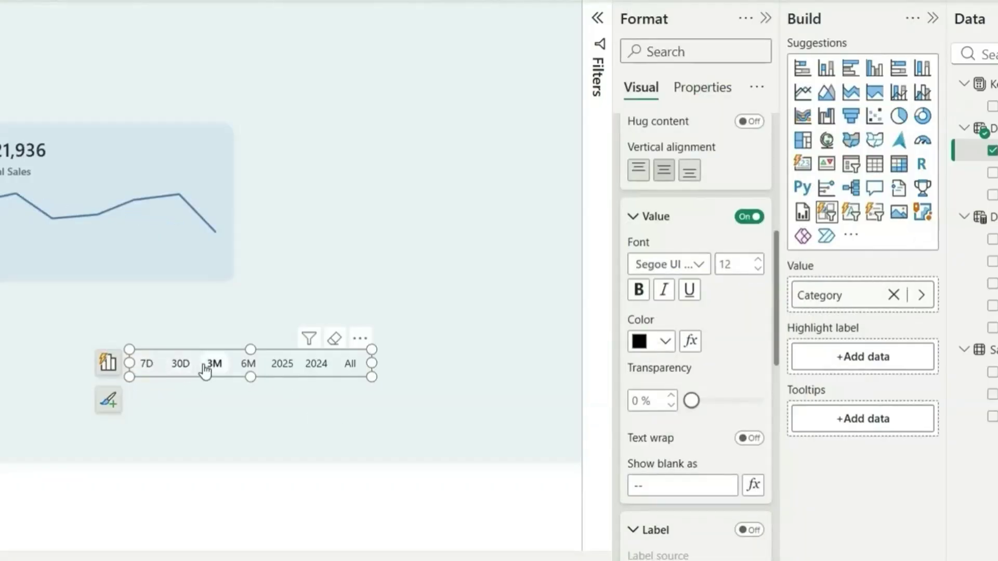
pyautogui.click(246, 370)
# - Move the slicer into the Total Sales card below the sparkline and select the 2025 period
pyautogui.moveTo(314, 364); pyautogui.dragTo(139, 251)
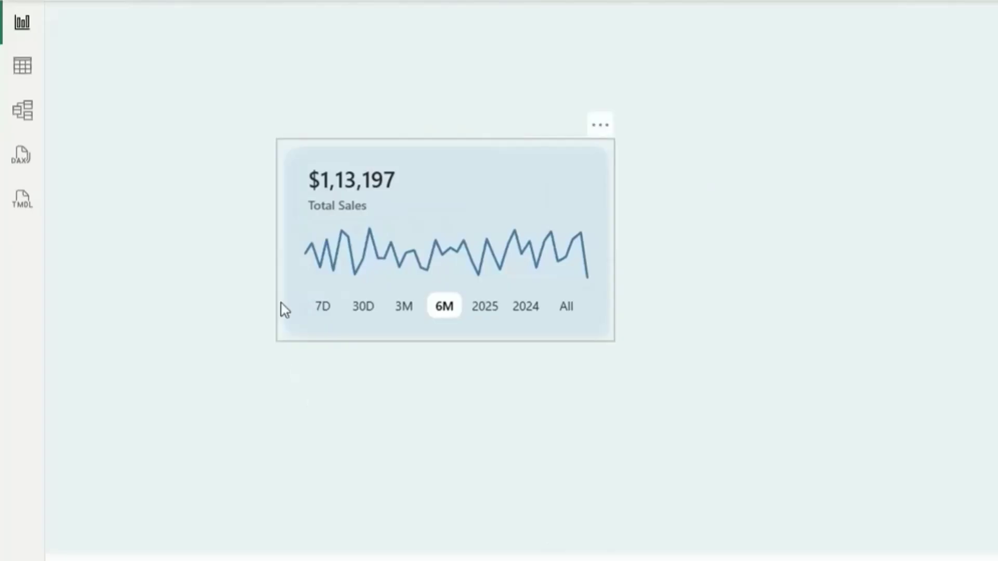
pyautogui.click(487, 311)
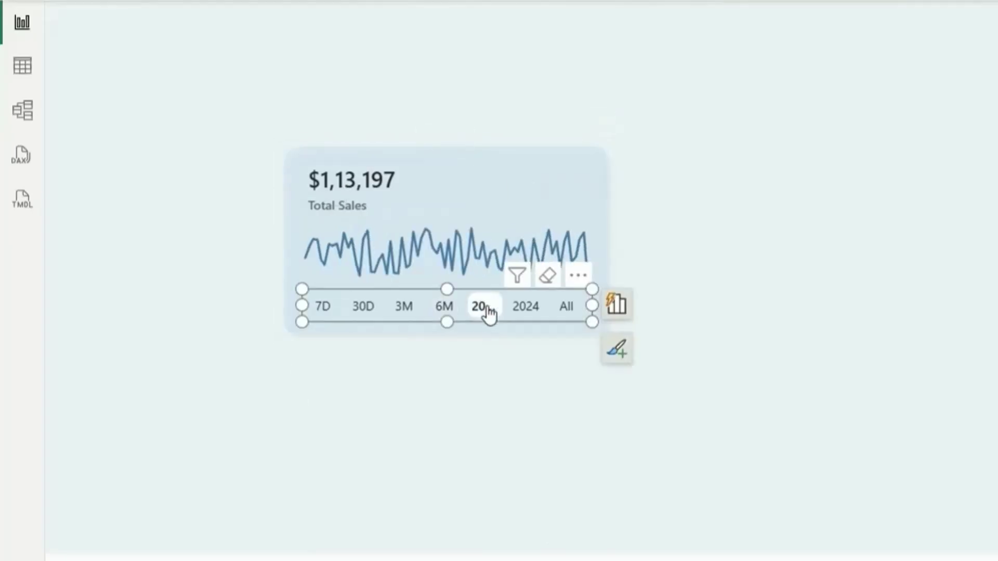
pyautogui.click(777, 414)
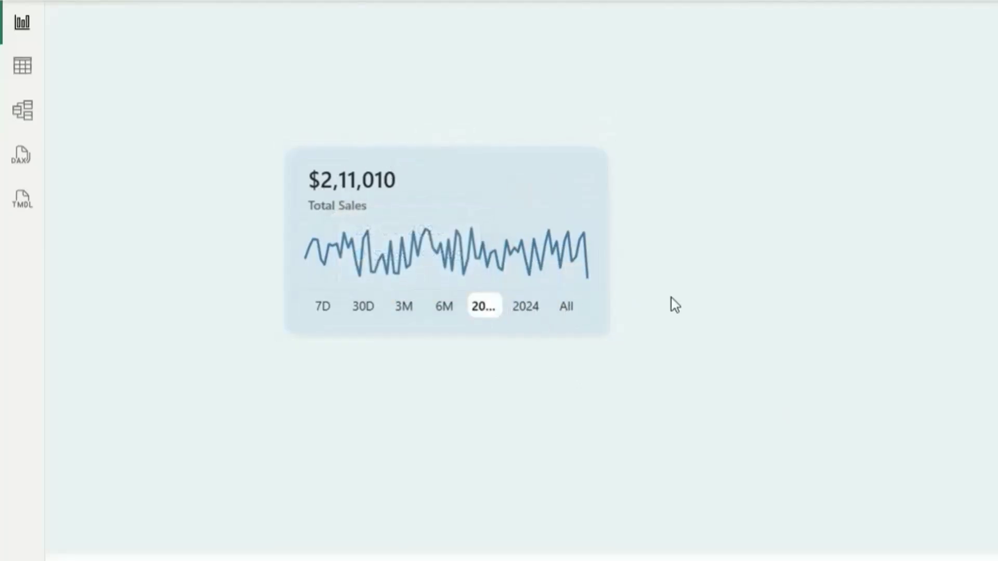
# - Set the uniform gaps between the slicer's buttons to 0 px
pyautogui.click(508, 316)
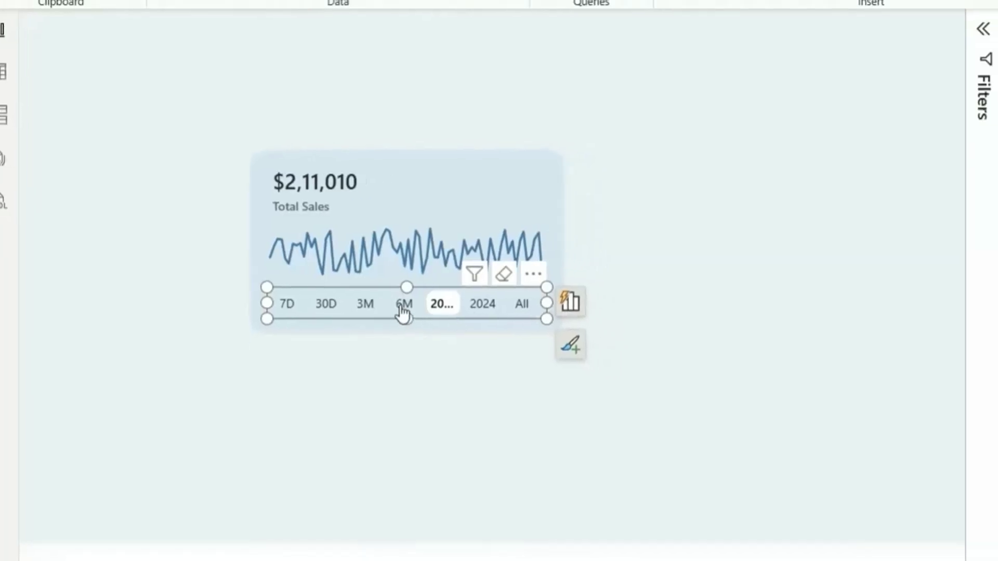
pyautogui.click(751, 318)
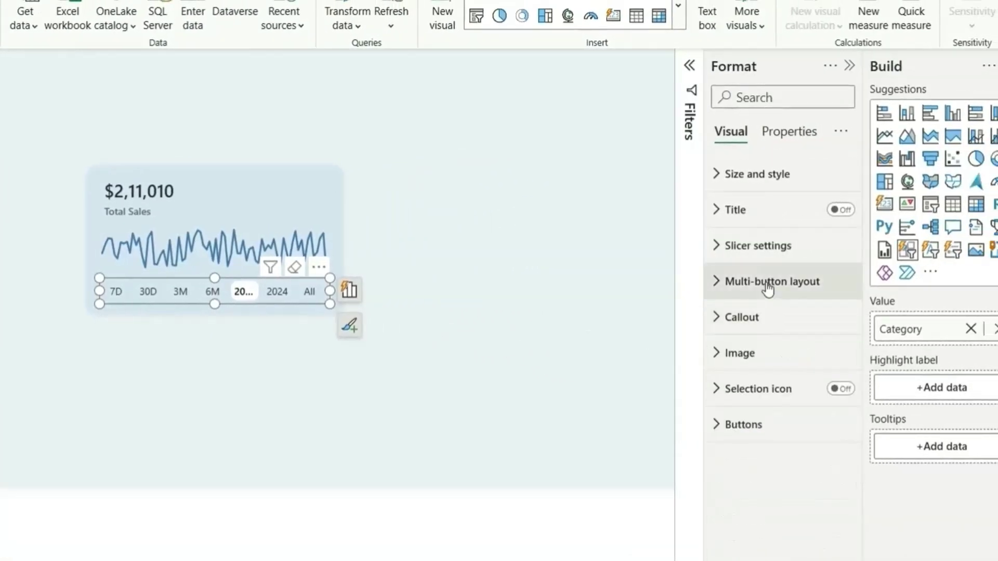
pyautogui.click(768, 283)
pyautogui.scroll(-4, 786, 394)
pyautogui.scroll(-1, 786, 395)
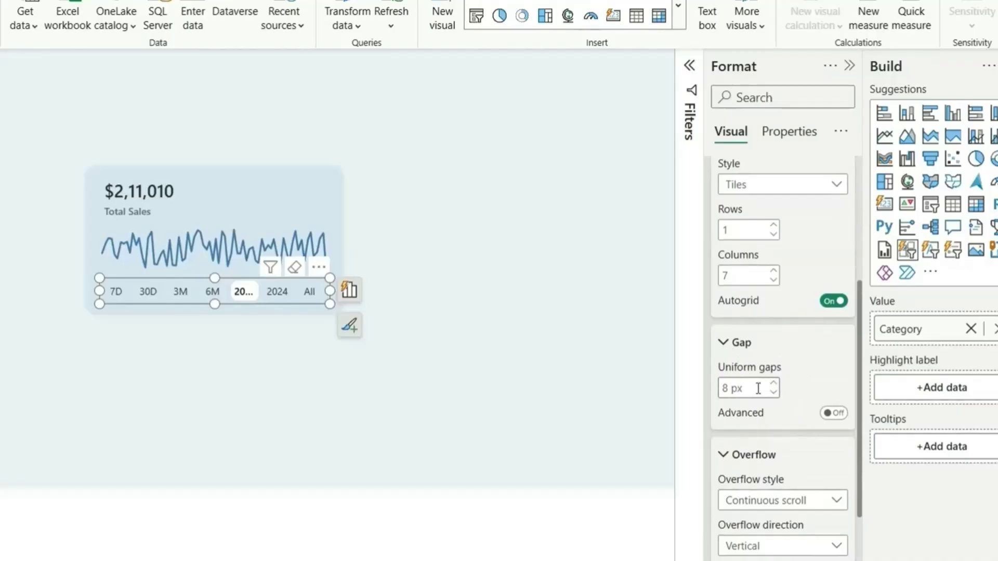
pyautogui.doubleClick(732, 393)
pyautogui.write('0')
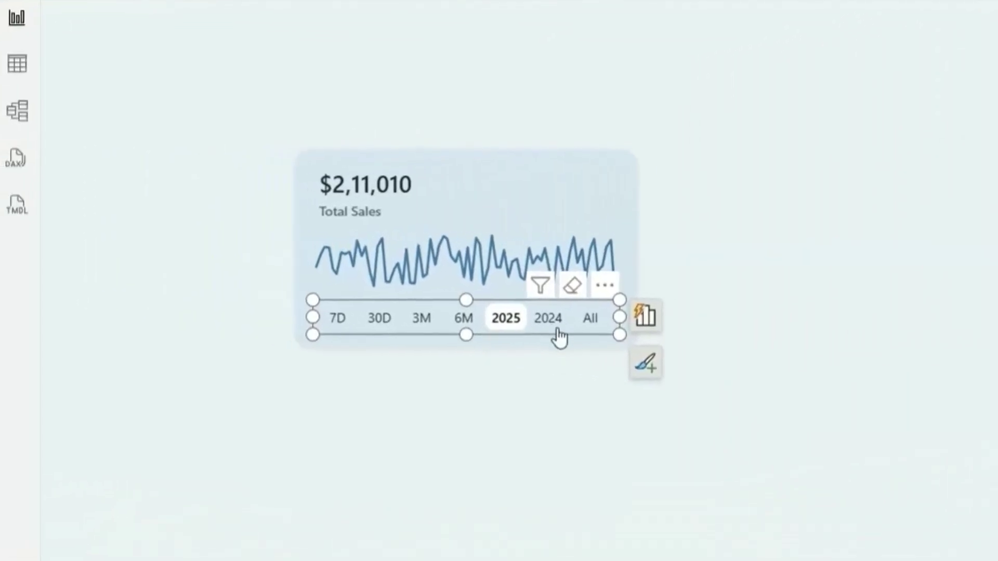
# - Test the finished card with the 2024, 30D and All periods in turn
pyautogui.click(547, 318)
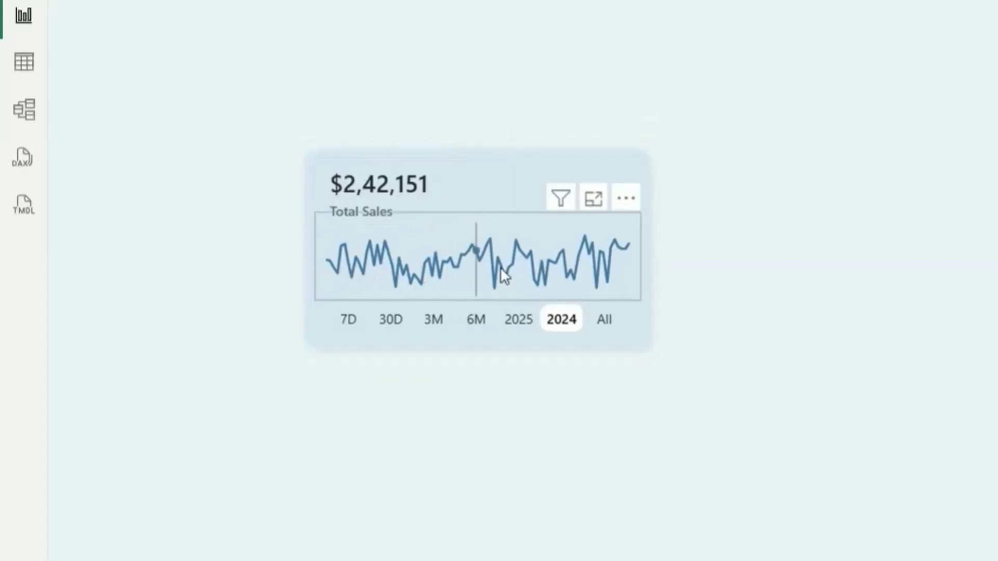
pyautogui.click(388, 321)
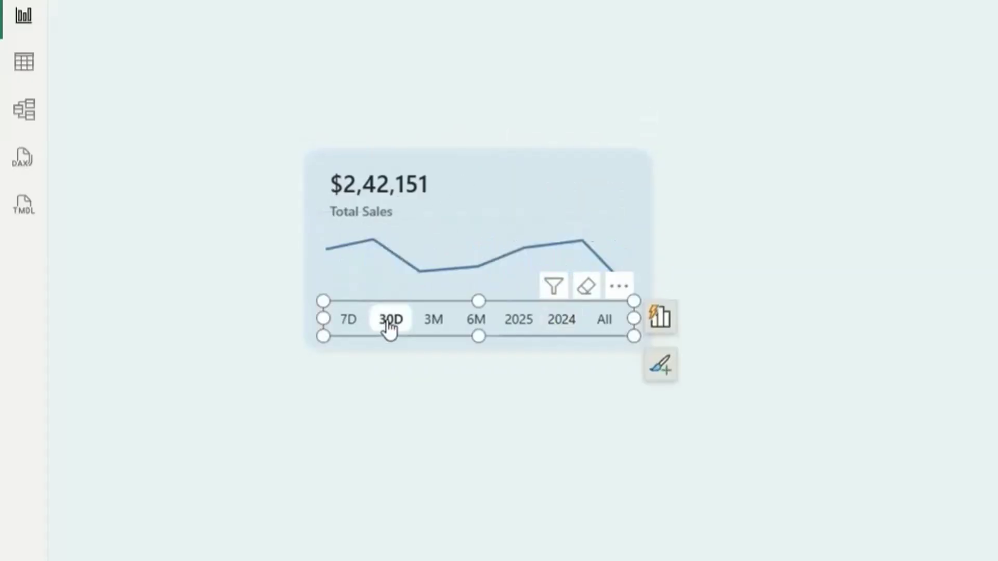
pyautogui.click(775, 218)
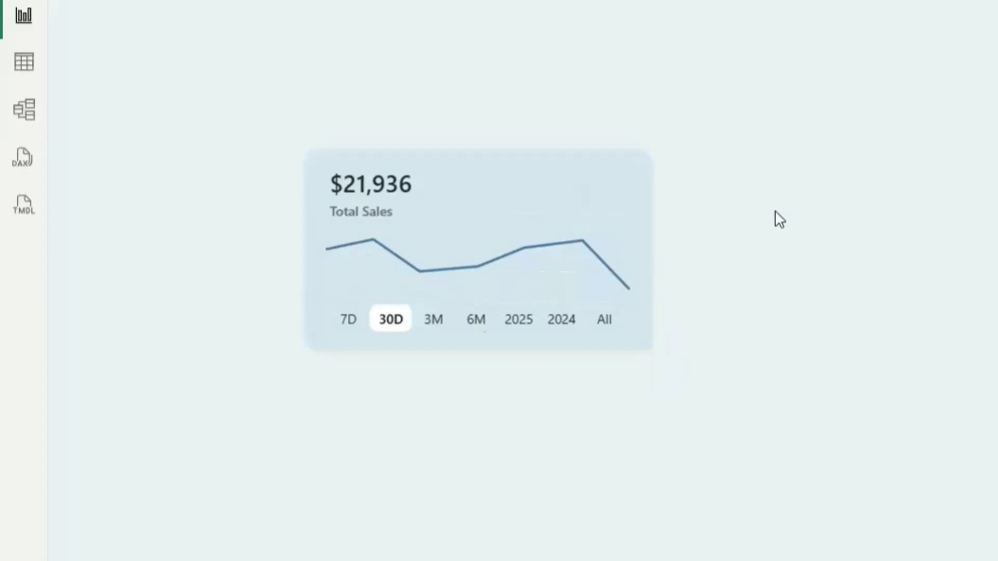
pyautogui.click(602, 327)
pyautogui.click(812, 328)
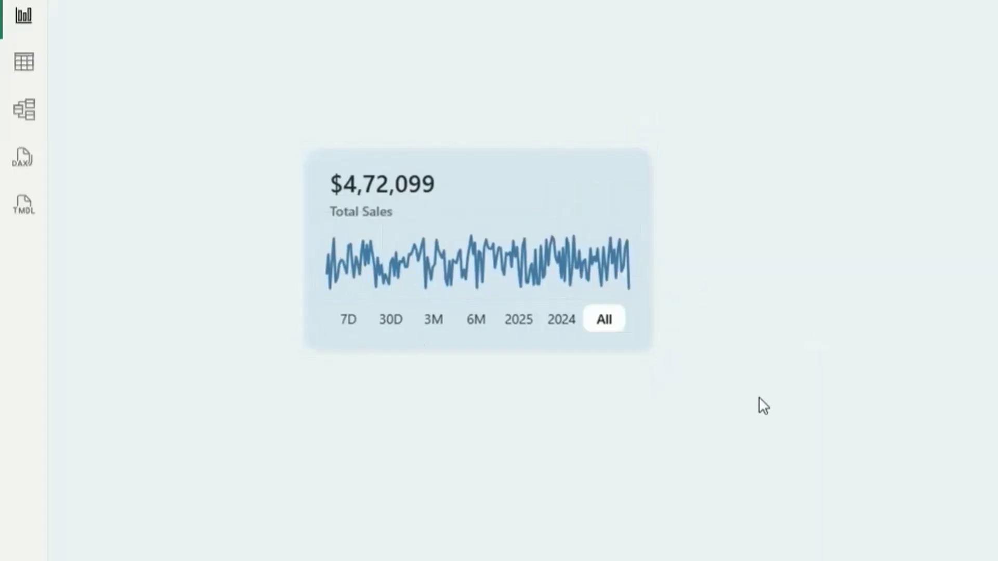
# - Group the card background, Total Sales value, sparkline and slicer, and move the group towards the canvas's upper-left corner
pyautogui.moveTo(789, 443); pyautogui.dragTo(170, 59)
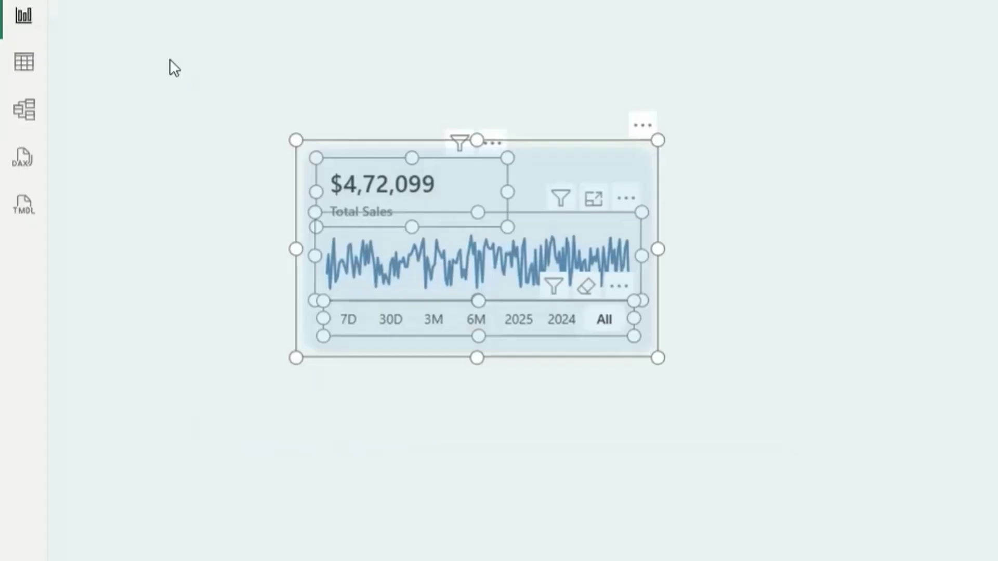
pyautogui.hotkey('ctrl', 'g')
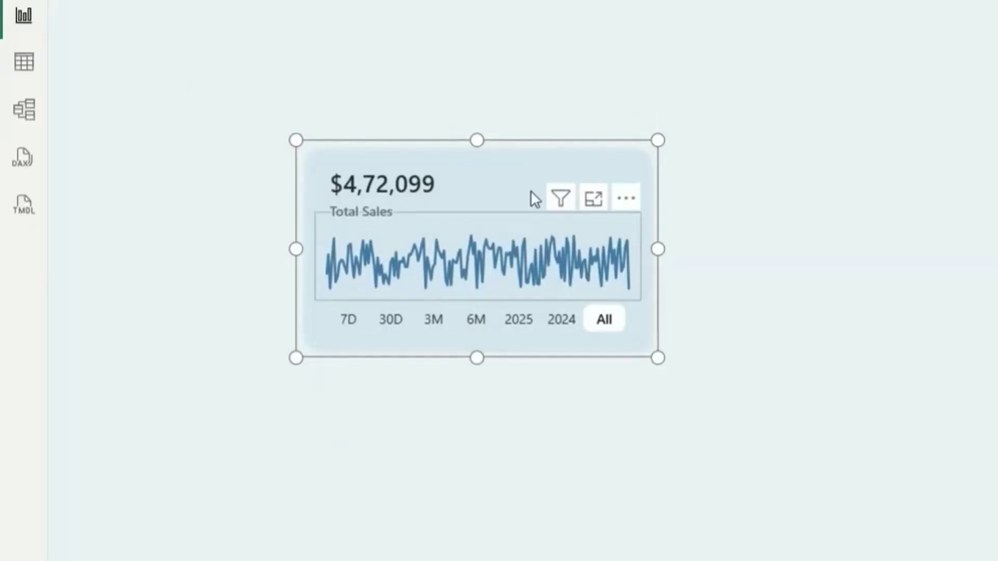
pyautogui.moveTo(488, 178); pyautogui.dragTo(263, 51)
pyautogui.click(554, 109)
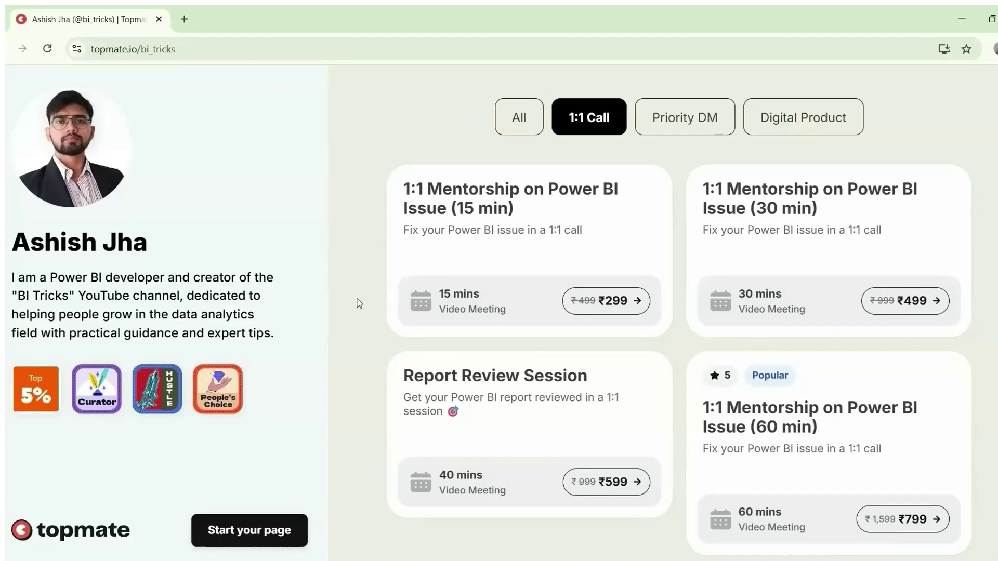
# - Switch to the Topmate page in the browser and show its digital products
pyautogui.scroll(-1, 357, 301)
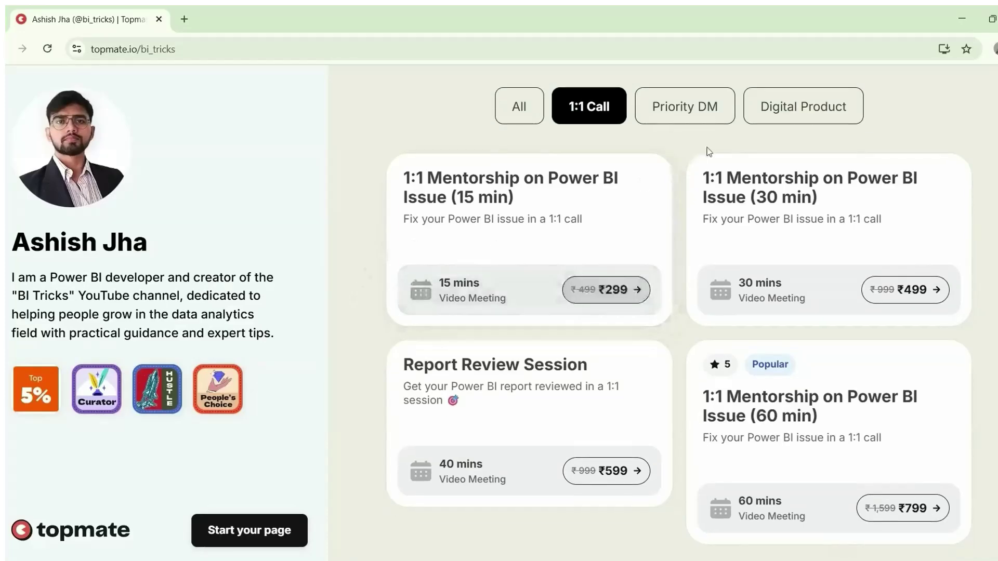
pyautogui.click(799, 114)
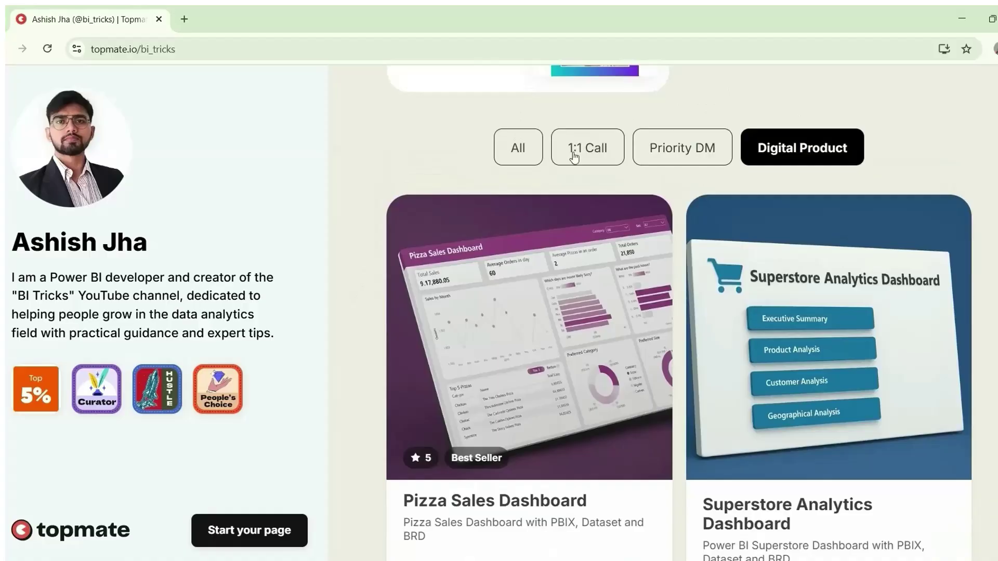